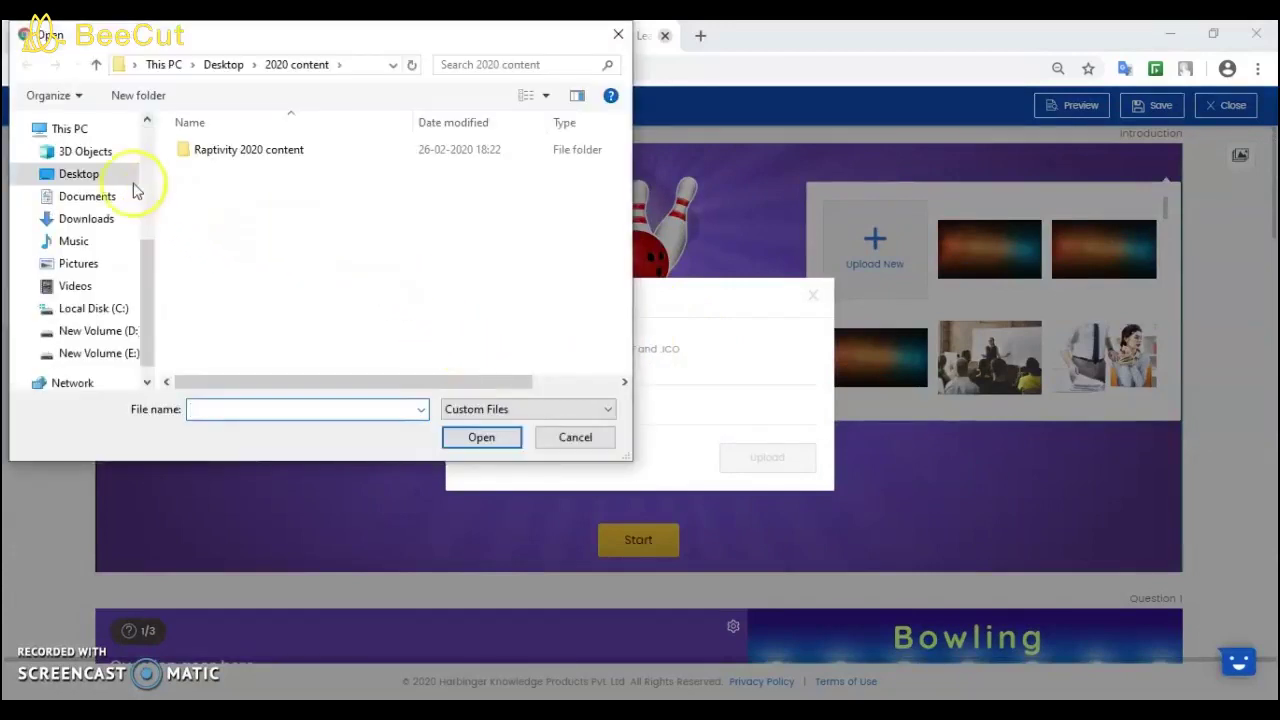
# Upload the image from the desktop's Back folder and apply it as the introduction screen's background.
pyautogui.click(104, 173)
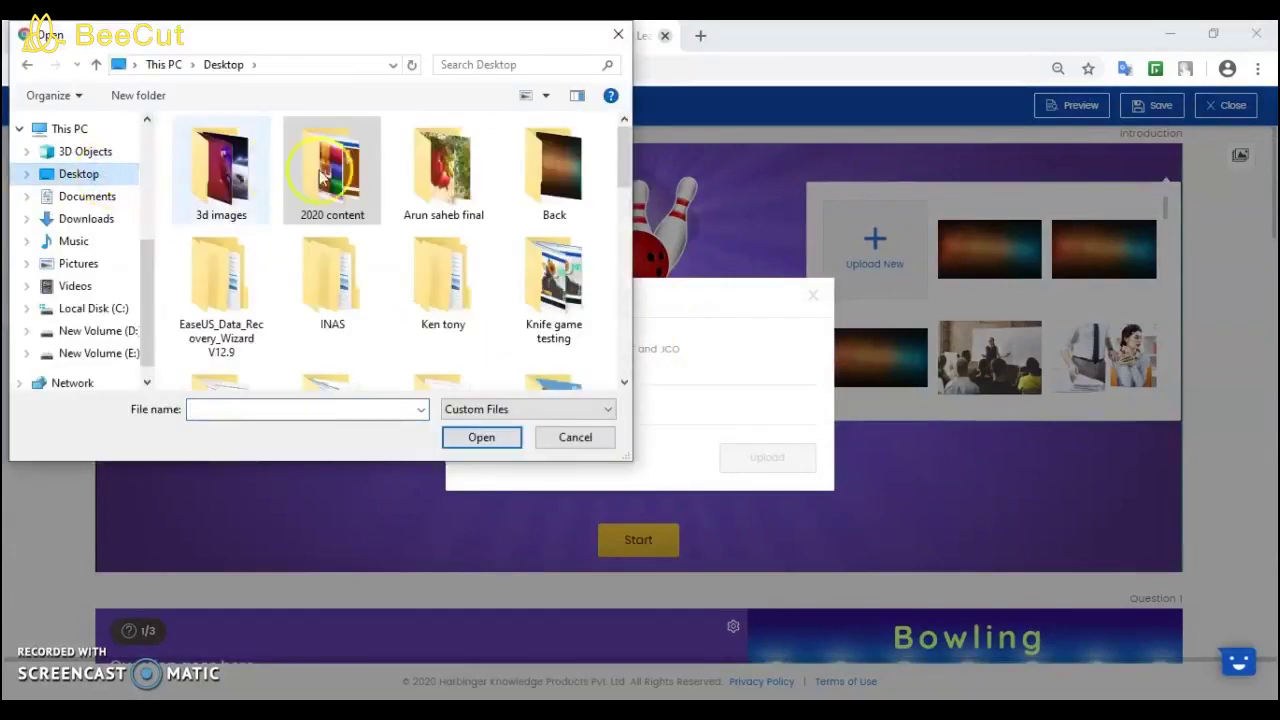
pyautogui.doubleClick(531, 177)
pyautogui.click(251, 180)
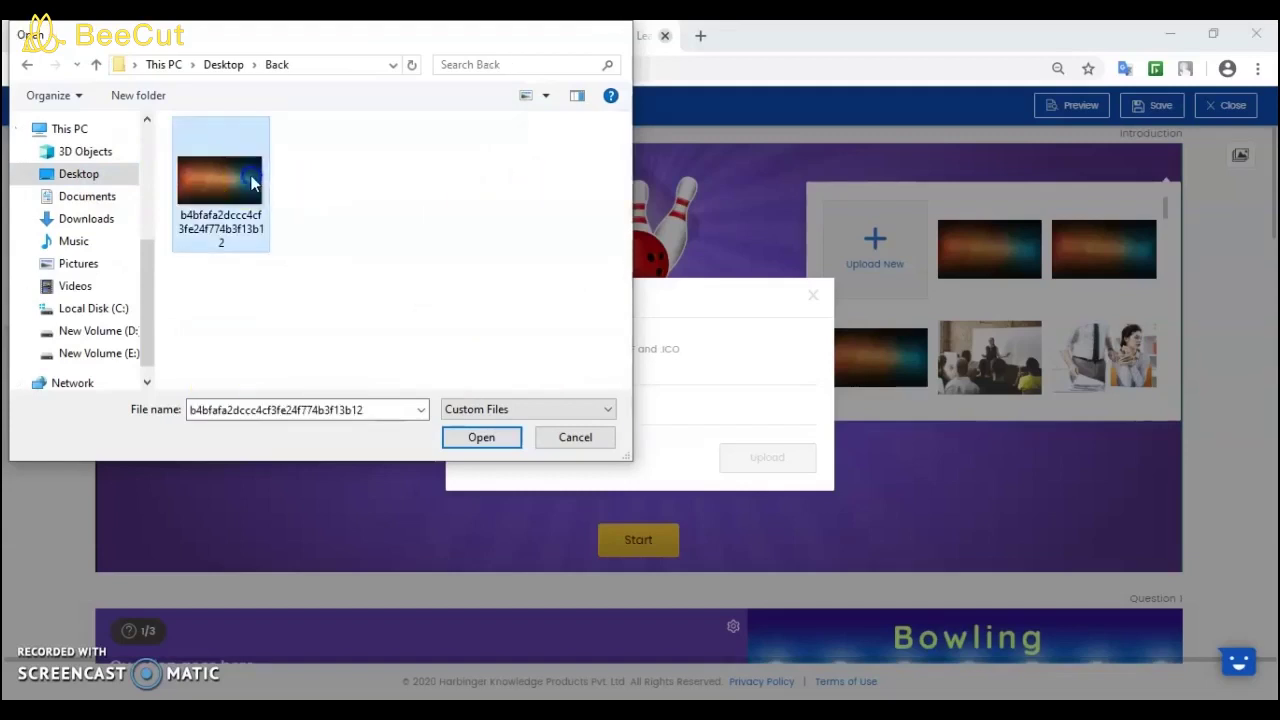
pyautogui.doubleClick(251, 180)
pyautogui.click(740, 457)
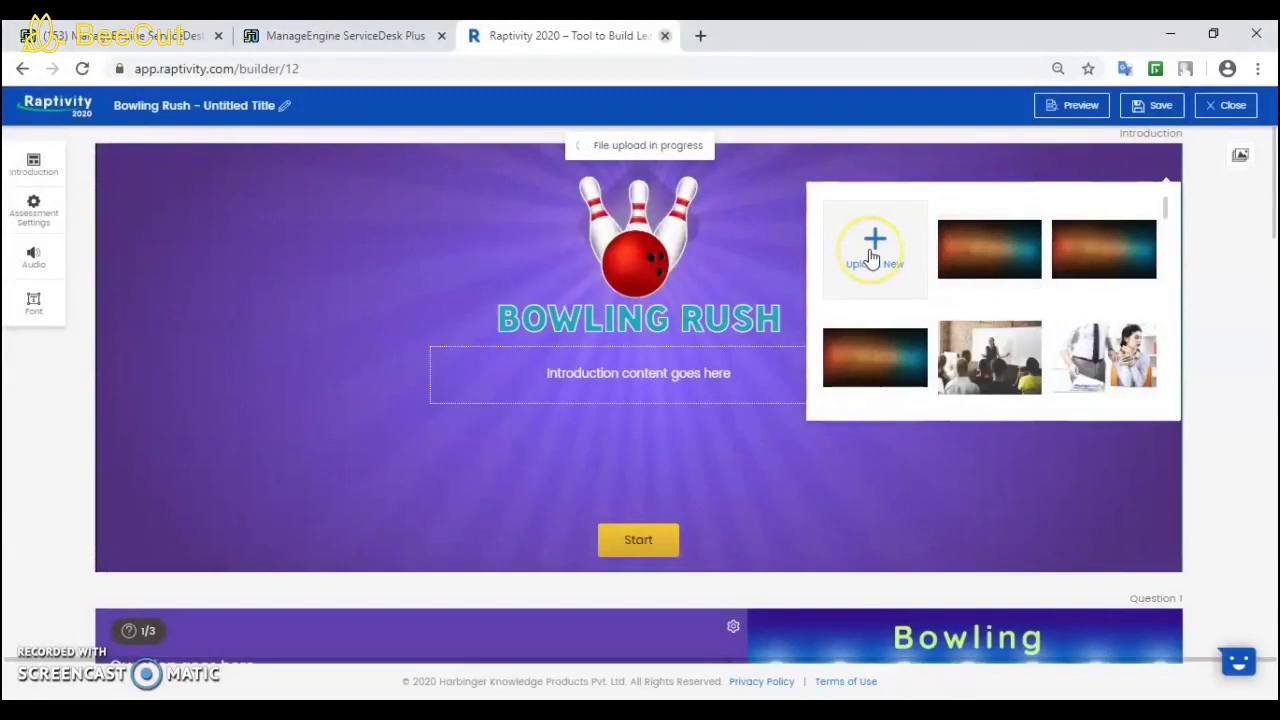
pyautogui.click(991, 241)
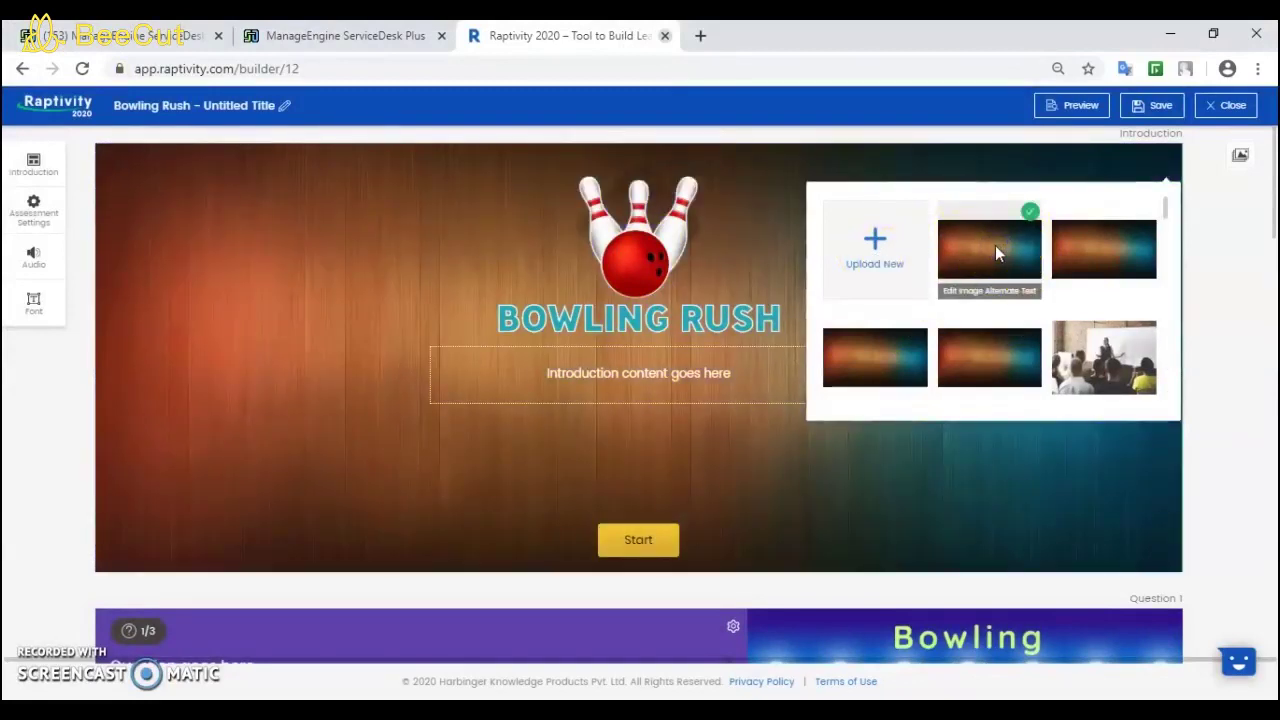
pyautogui.click(825, 505)
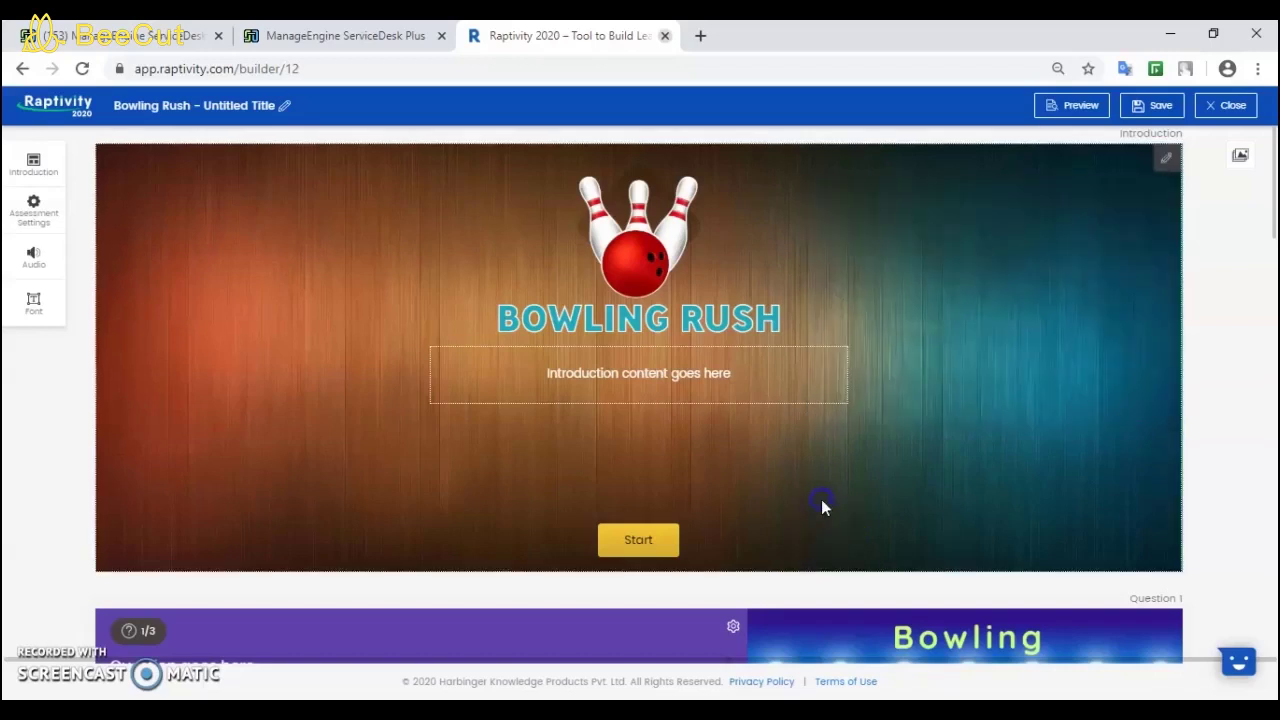
# Replace the introduction placeholder with the copied "Welcome to Bowling Rush game" text and its instructions.
pyautogui.click(611, 377)
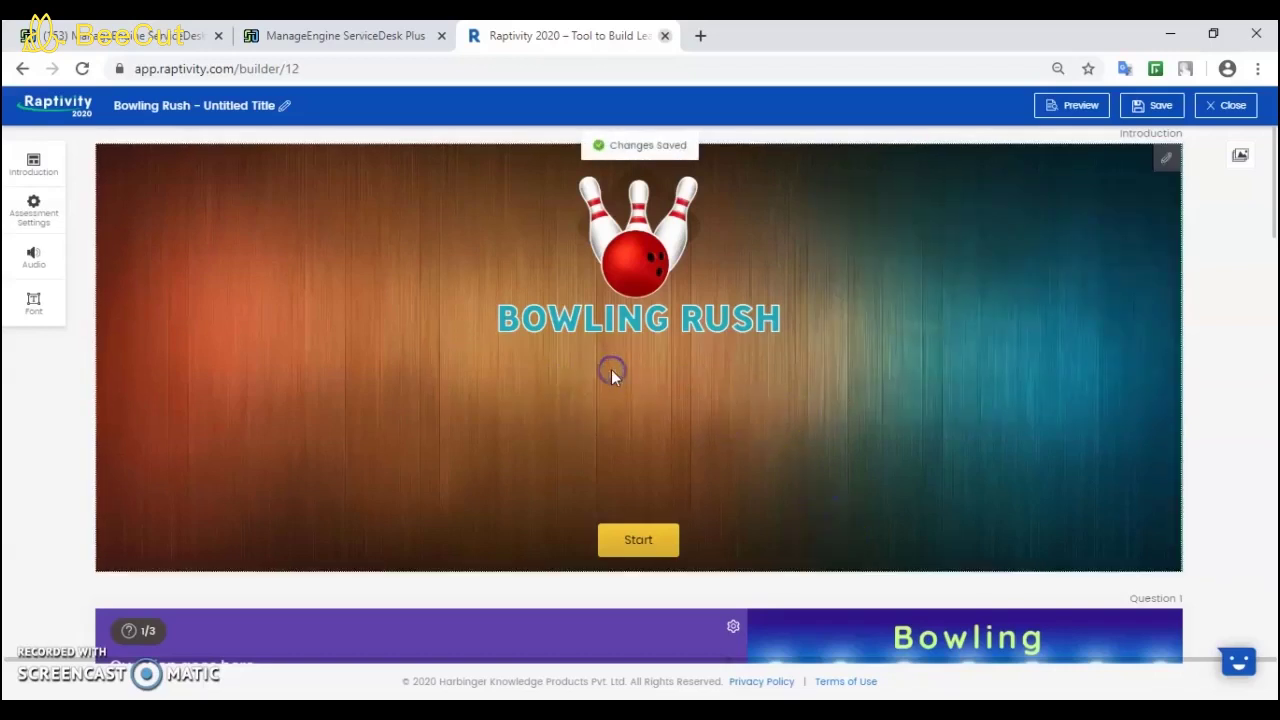
pyautogui.click(615, 390)
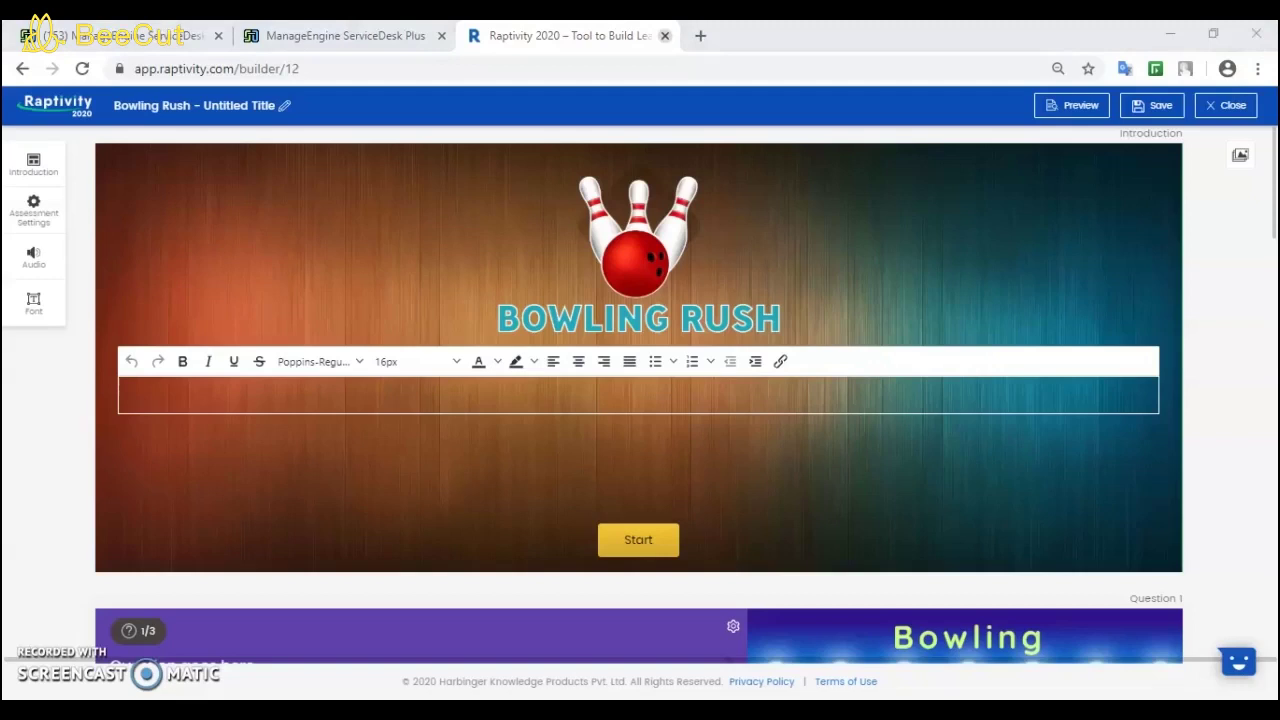
pyautogui.click(657, 396)
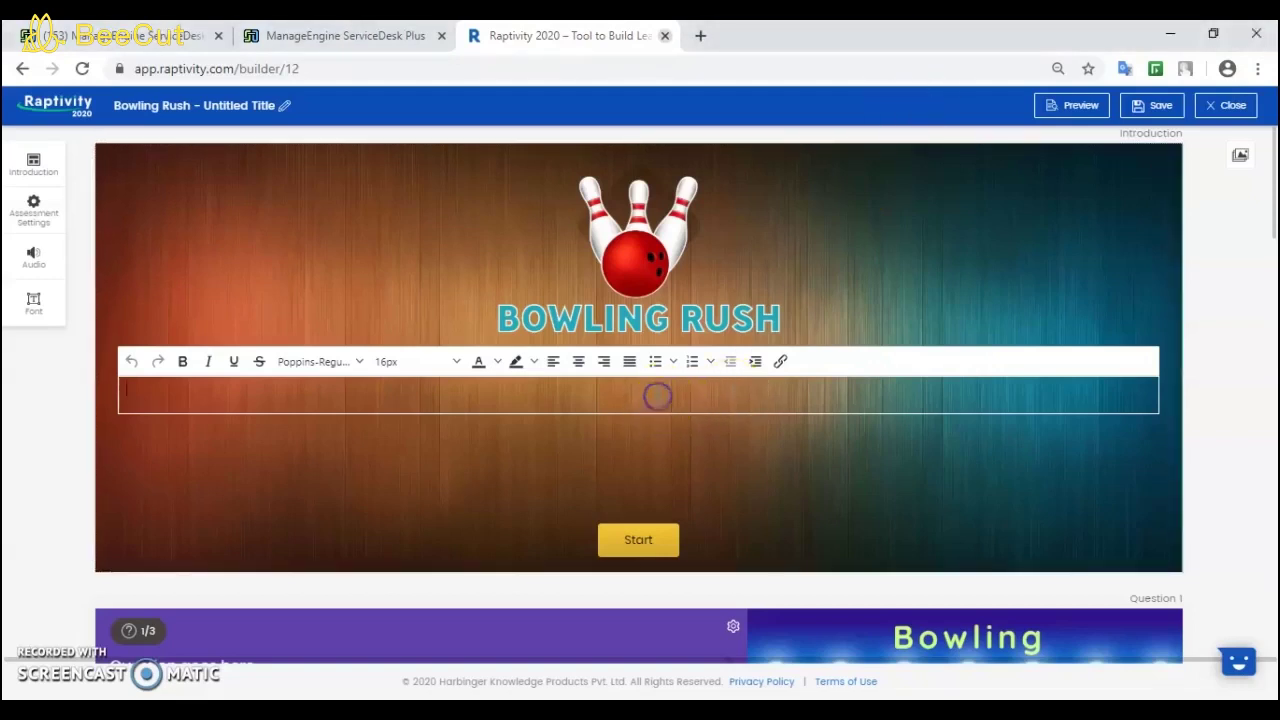
pyautogui.hotkey('ctrl', 'v')
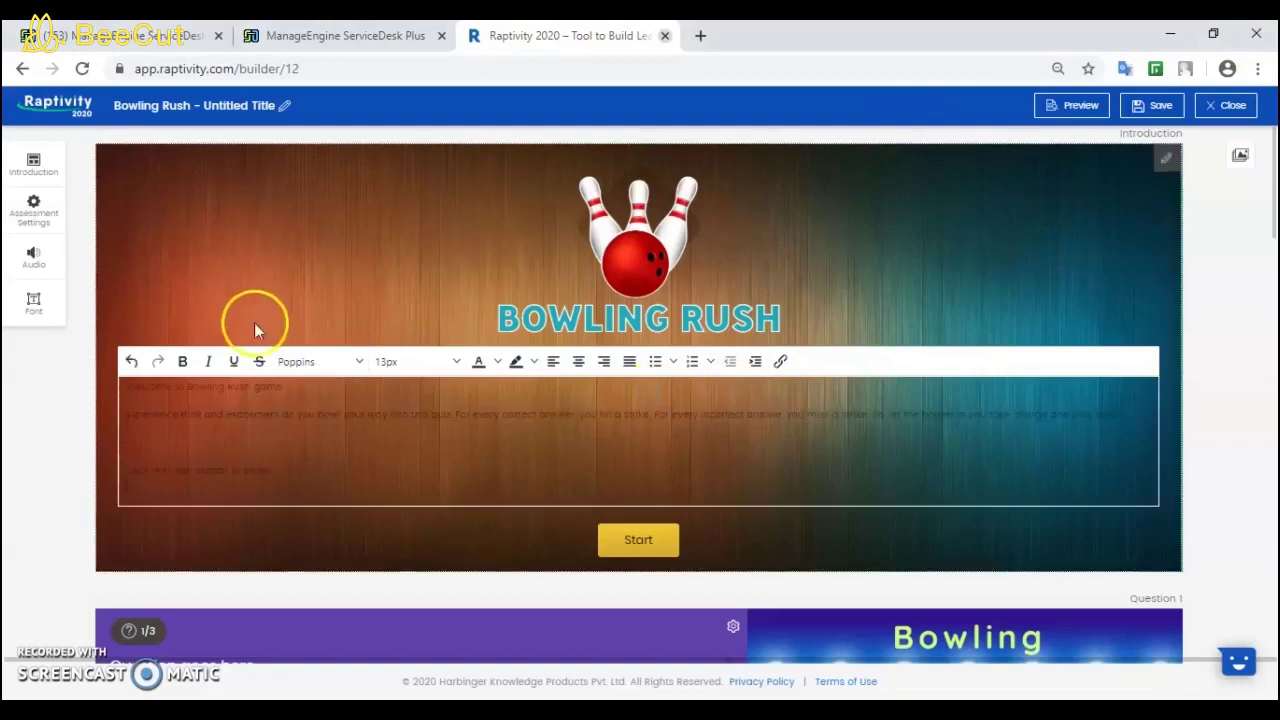
# Set the "Welcome to Bowling Rush game" line to 22px and the remaining introduction text to 18px.
pyautogui.moveTo(285, 388); pyautogui.dragTo(118, 387)
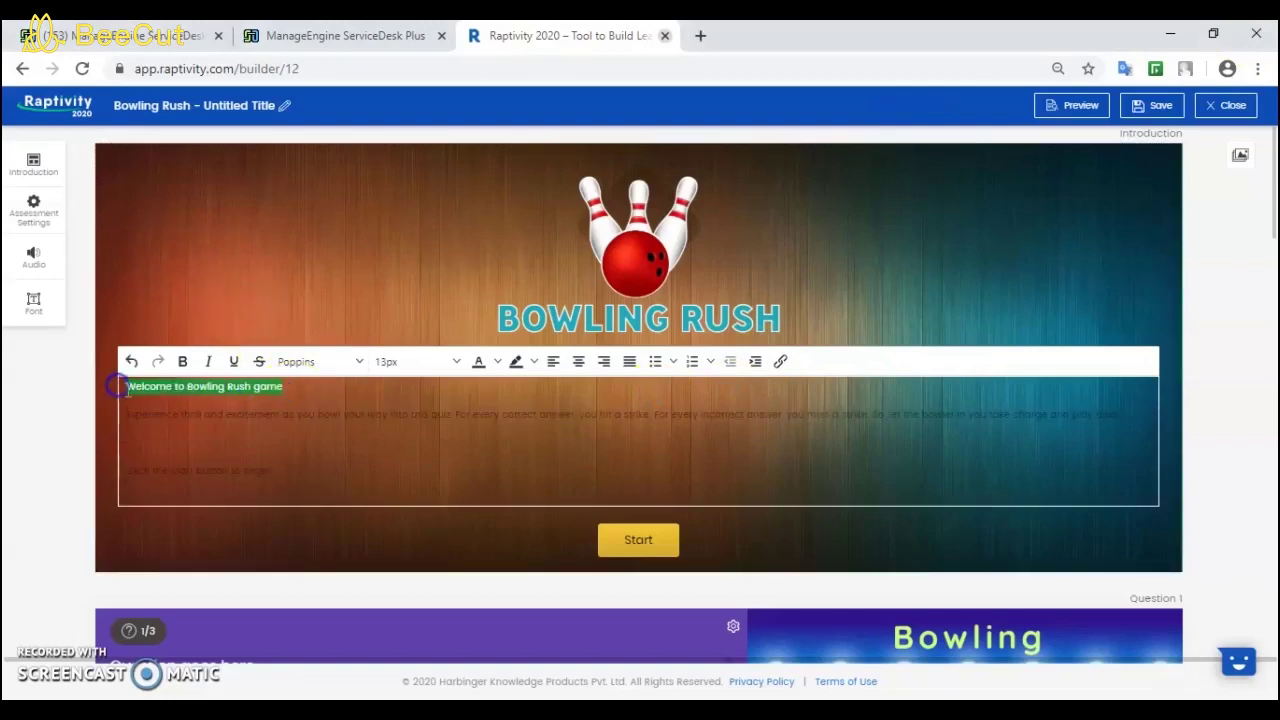
pyautogui.click(457, 362)
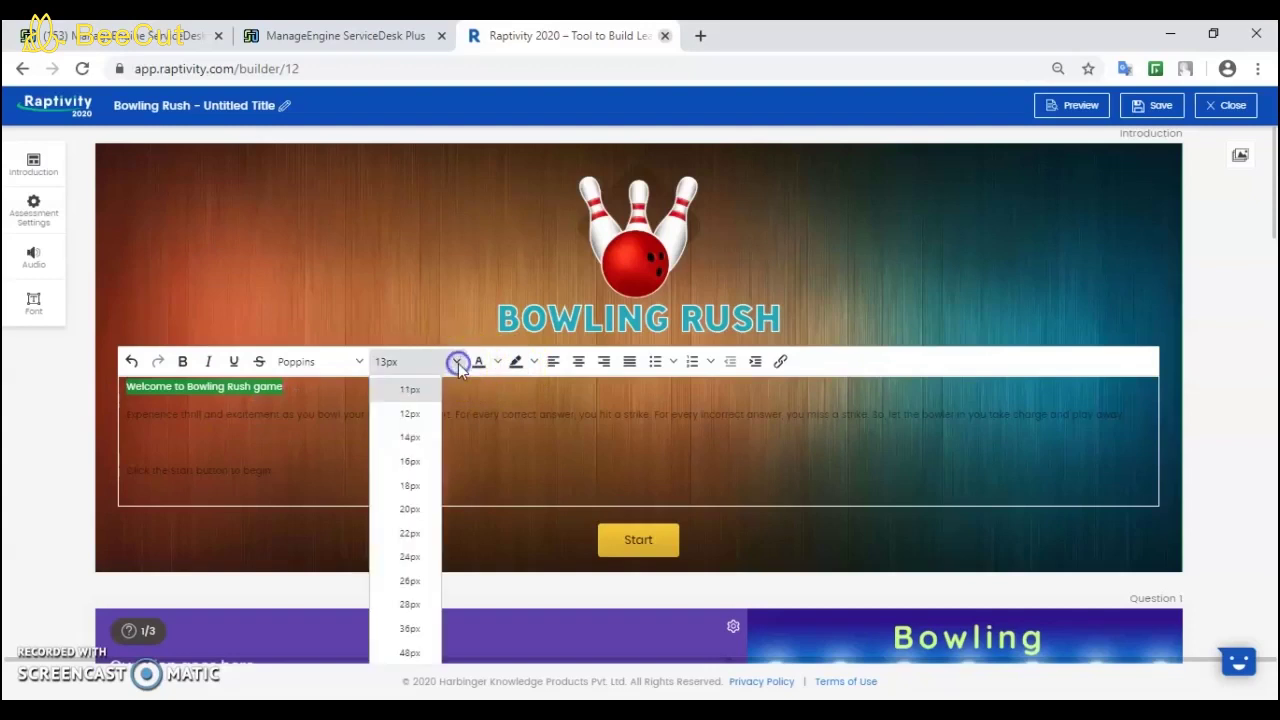
pyautogui.click(410, 535)
pyautogui.moveTo(286, 486); pyautogui.dragTo(141, 424)
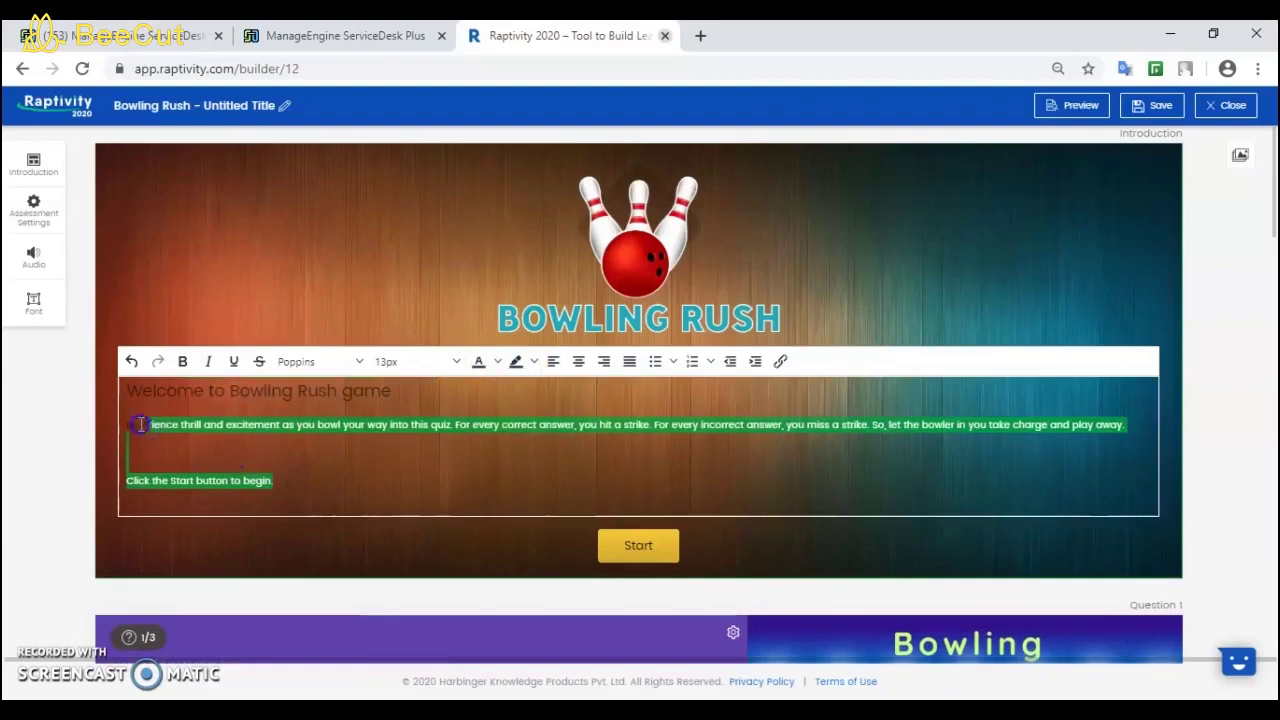
pyautogui.click(457, 362)
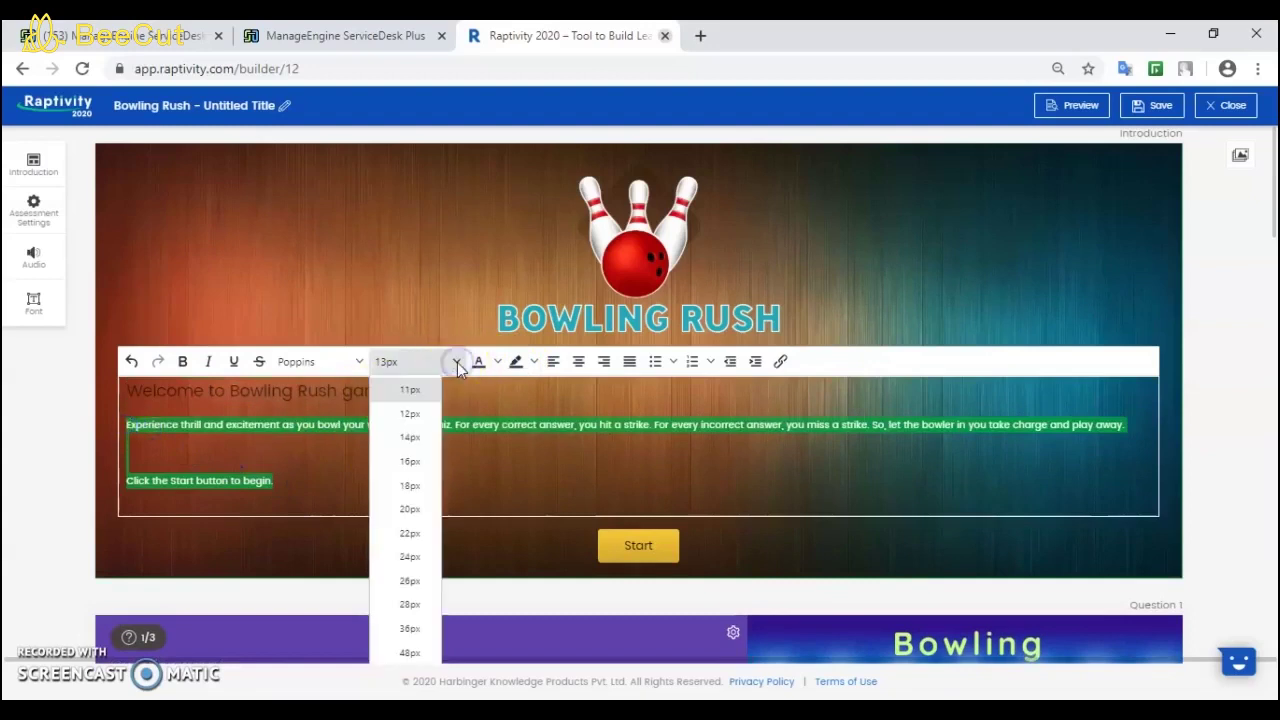
pyautogui.click(417, 486)
pyautogui.click(412, 497)
# Center-align all of the introduction text.
pyautogui.hotkey('ctrl', 'a')
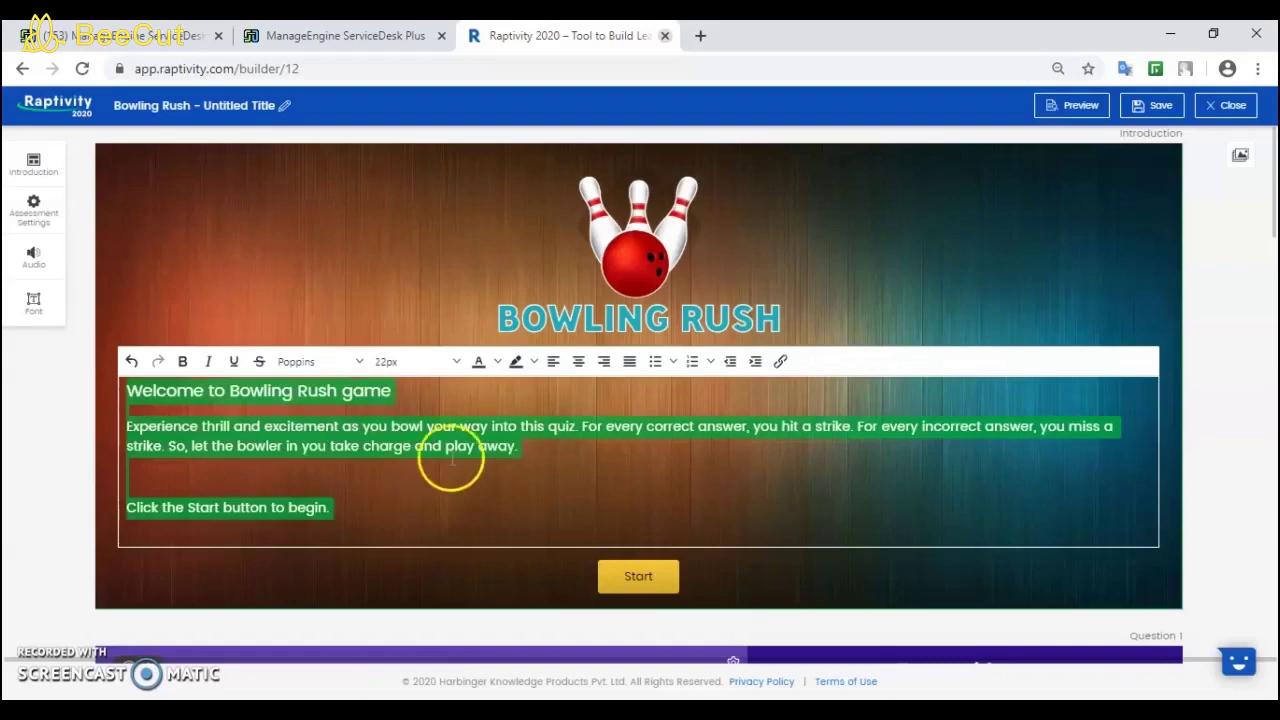
pyautogui.click(580, 362)
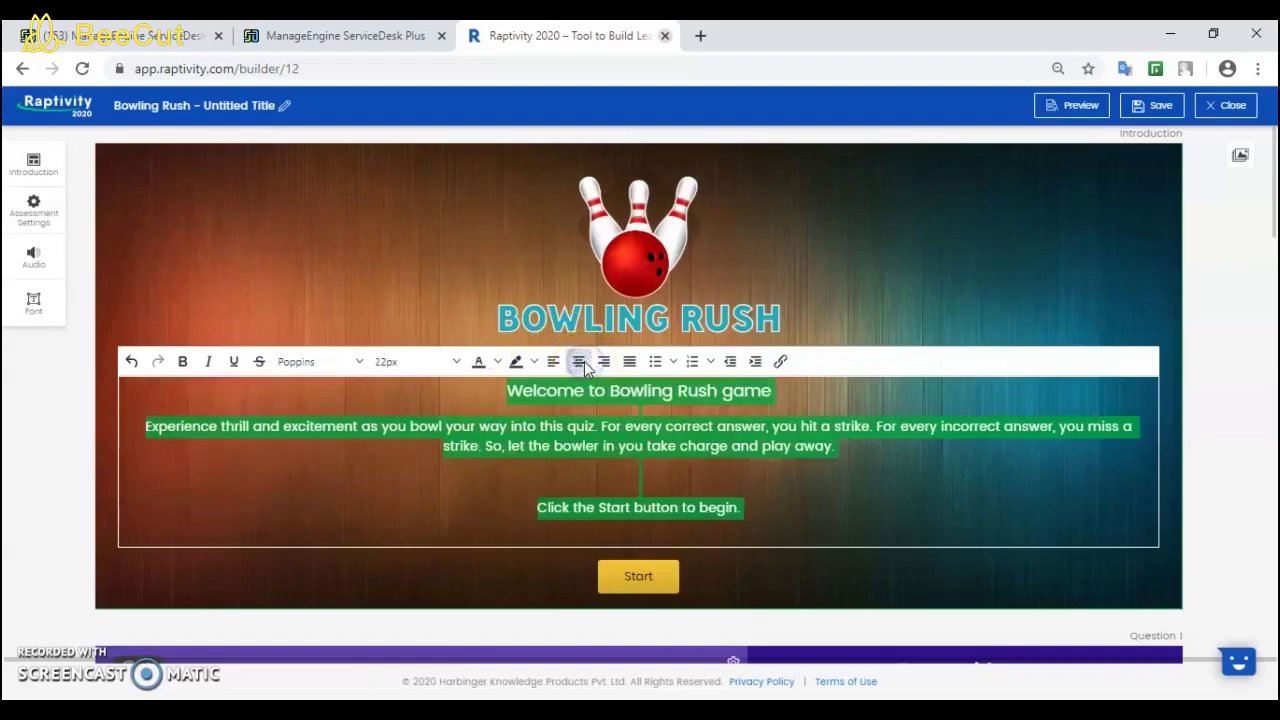
pyautogui.click(789, 580)
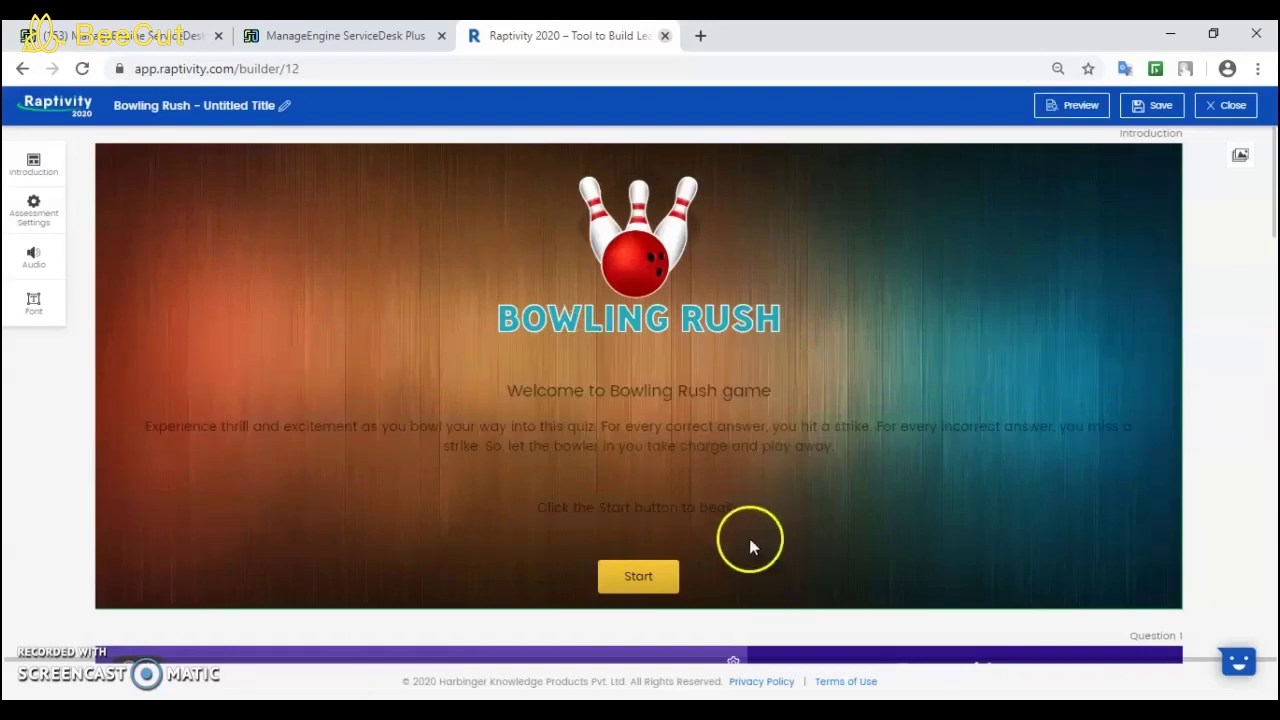
# Change the font color of all the introduction text to white.
pyautogui.click(706, 510)
pyautogui.moveTo(740, 510); pyautogui.dragTo(467, 388)
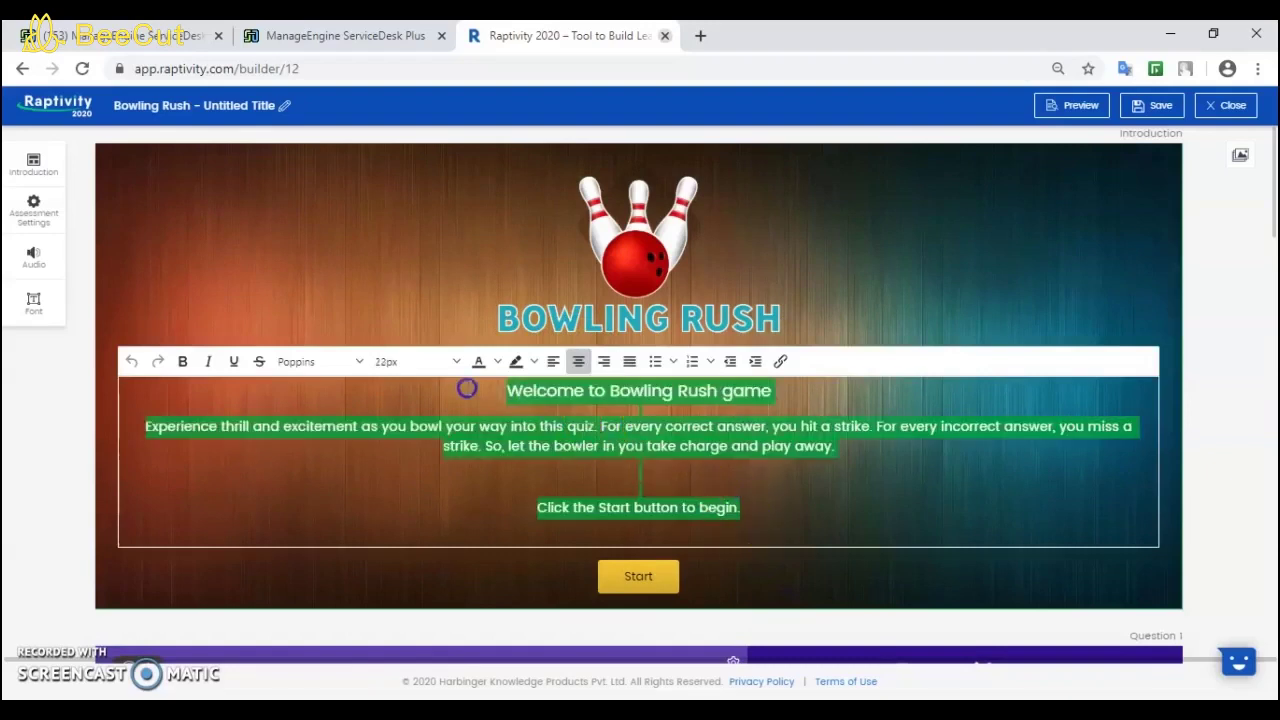
pyautogui.click(497, 363)
pyautogui.click(491, 406)
pyautogui.click(439, 283)
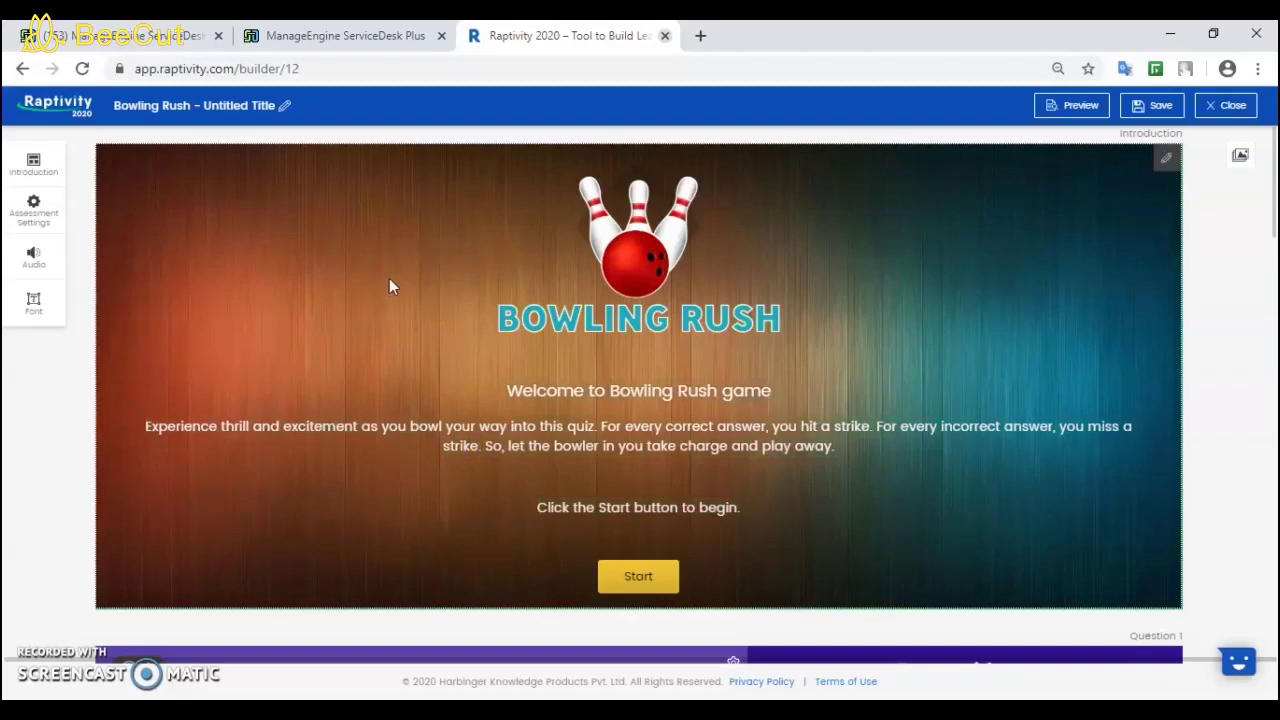
# Examine Question 1 and the response types offered in its settings.
pyautogui.scroll(-3, 390, 286)
pyautogui.scroll(-1, 390, 286)
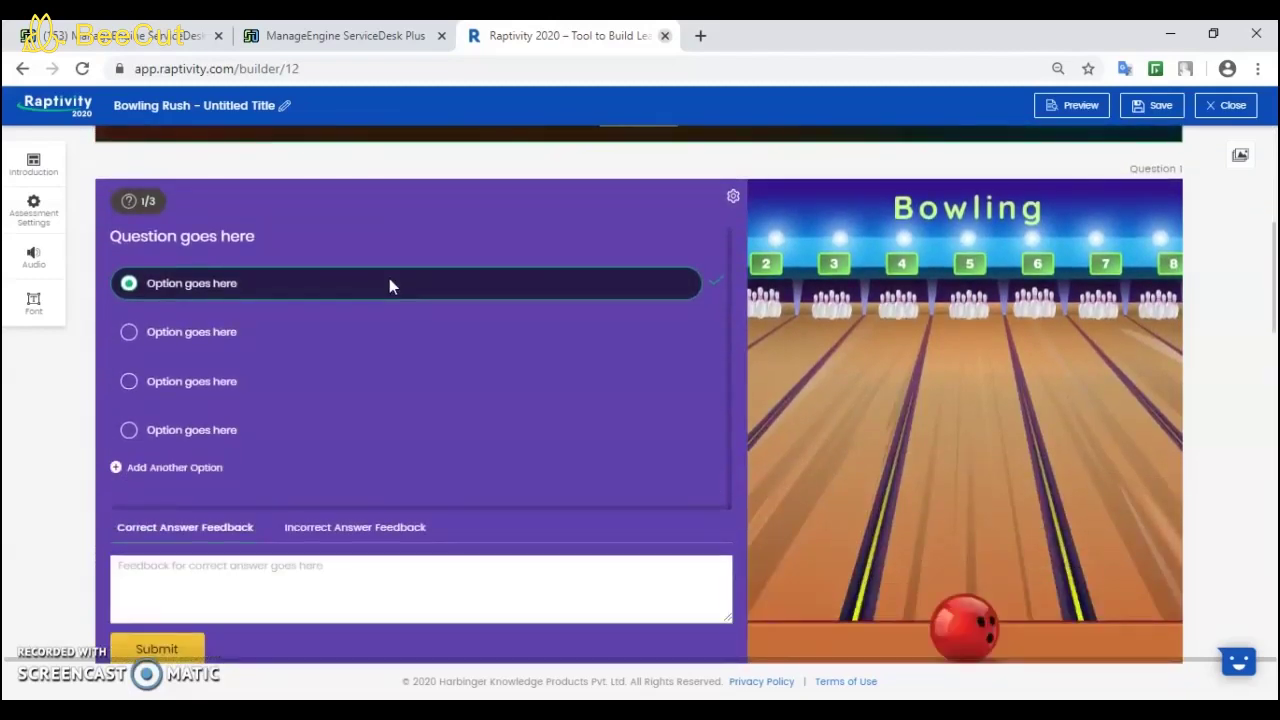
pyautogui.scroll(-1, 389, 286)
pyautogui.click(396, 157)
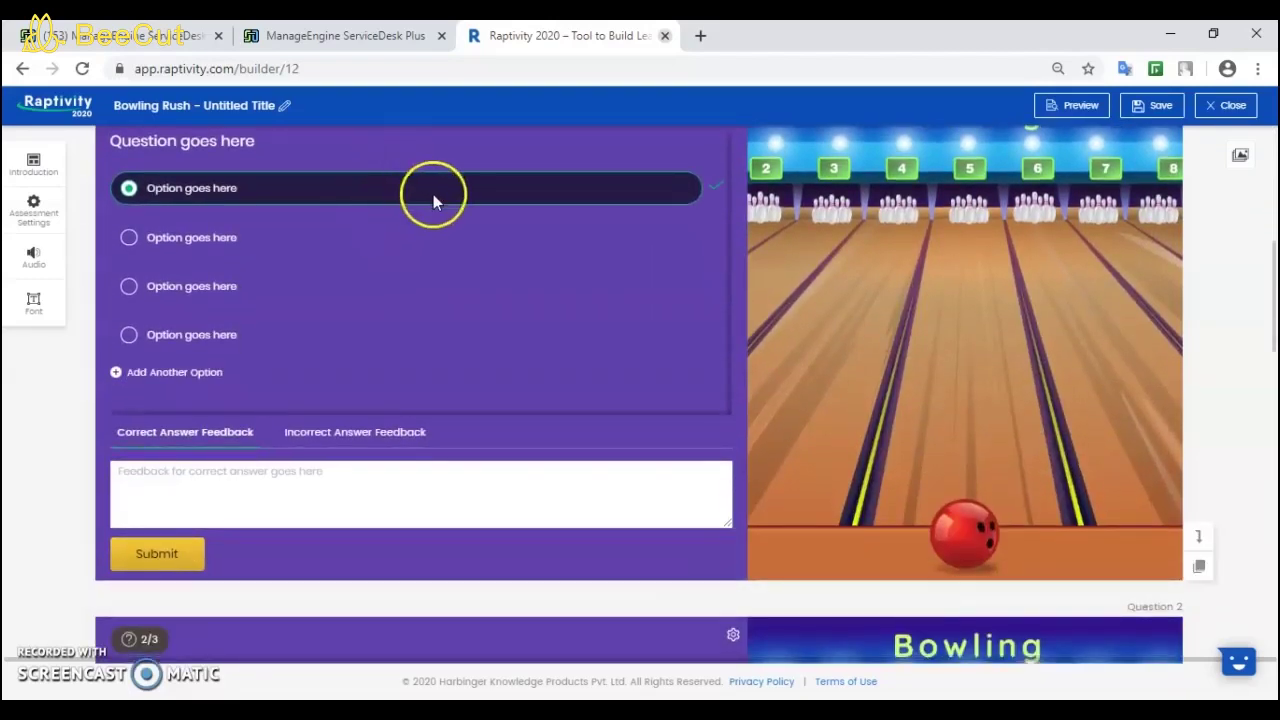
pyautogui.scroll(1, 431, 180)
pyautogui.click(190, 234)
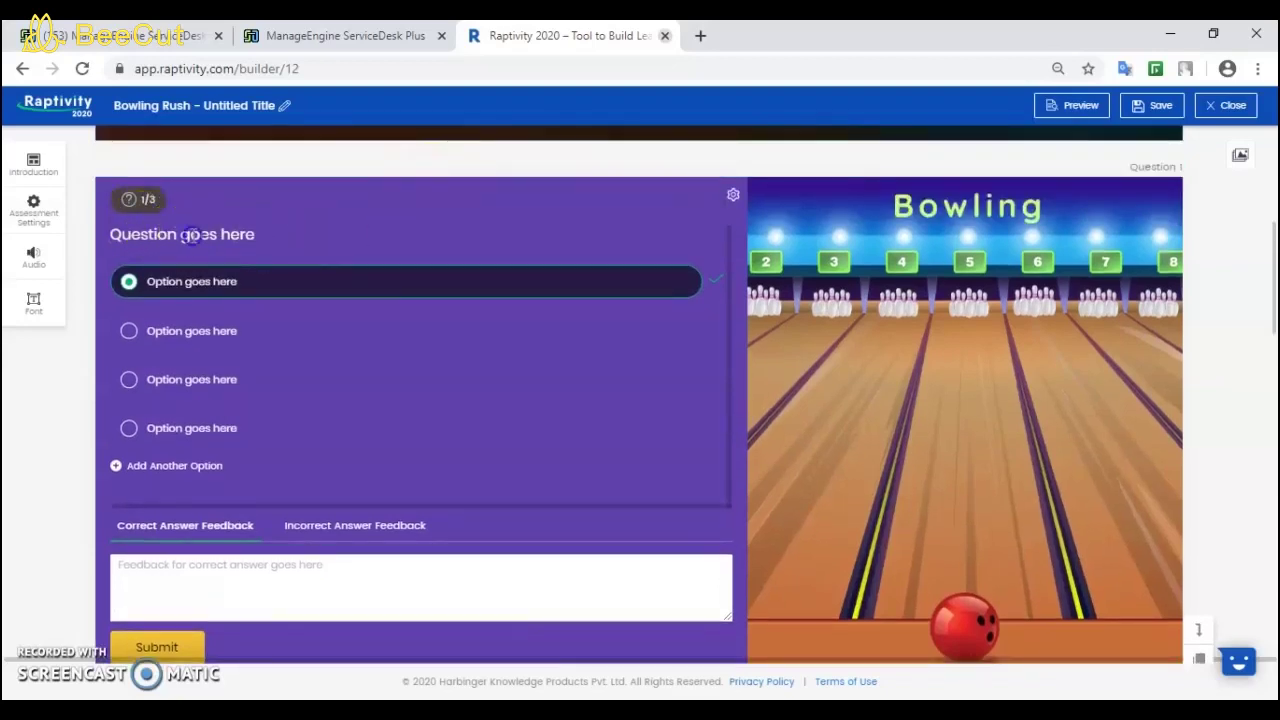
pyautogui.click(731, 197)
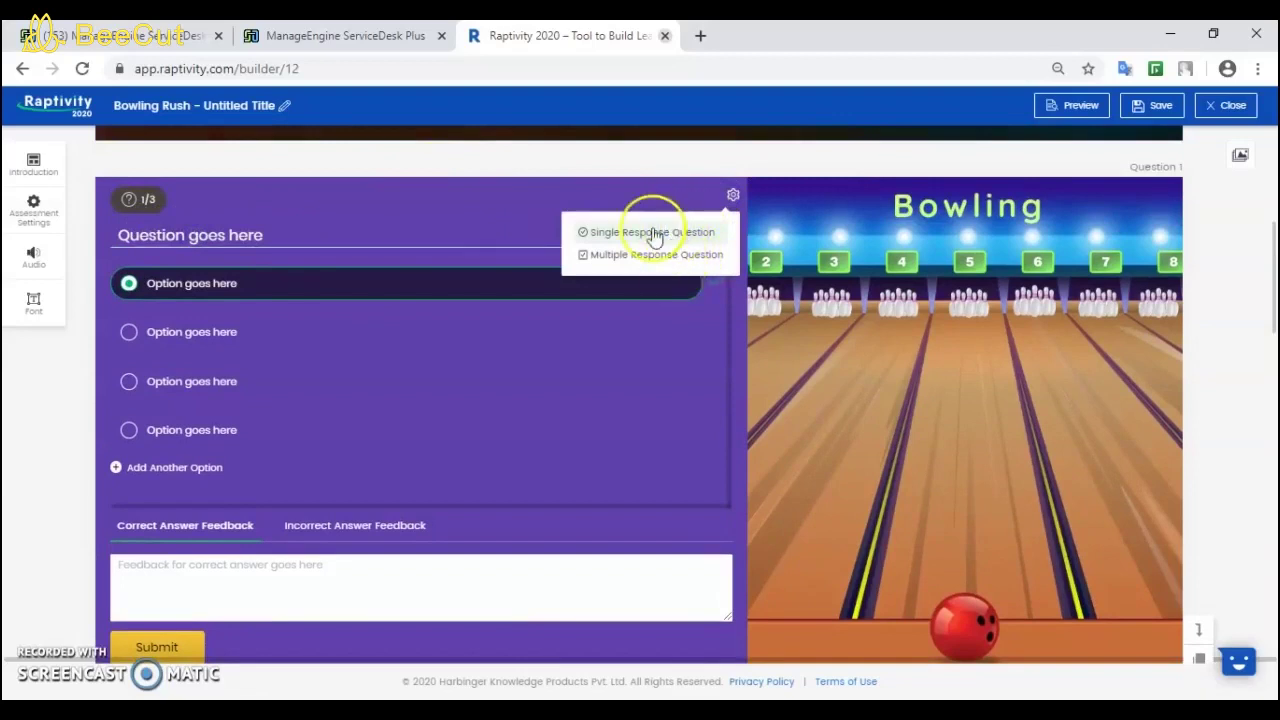
pyautogui.click(435, 207)
# Replace the Question 1 placeholder with "Which of the following is a non metal that remains liquid at room temperature ?".
pyautogui.click(302, 234)
pyautogui.moveTo(299, 234); pyautogui.dragTo(268, 235)
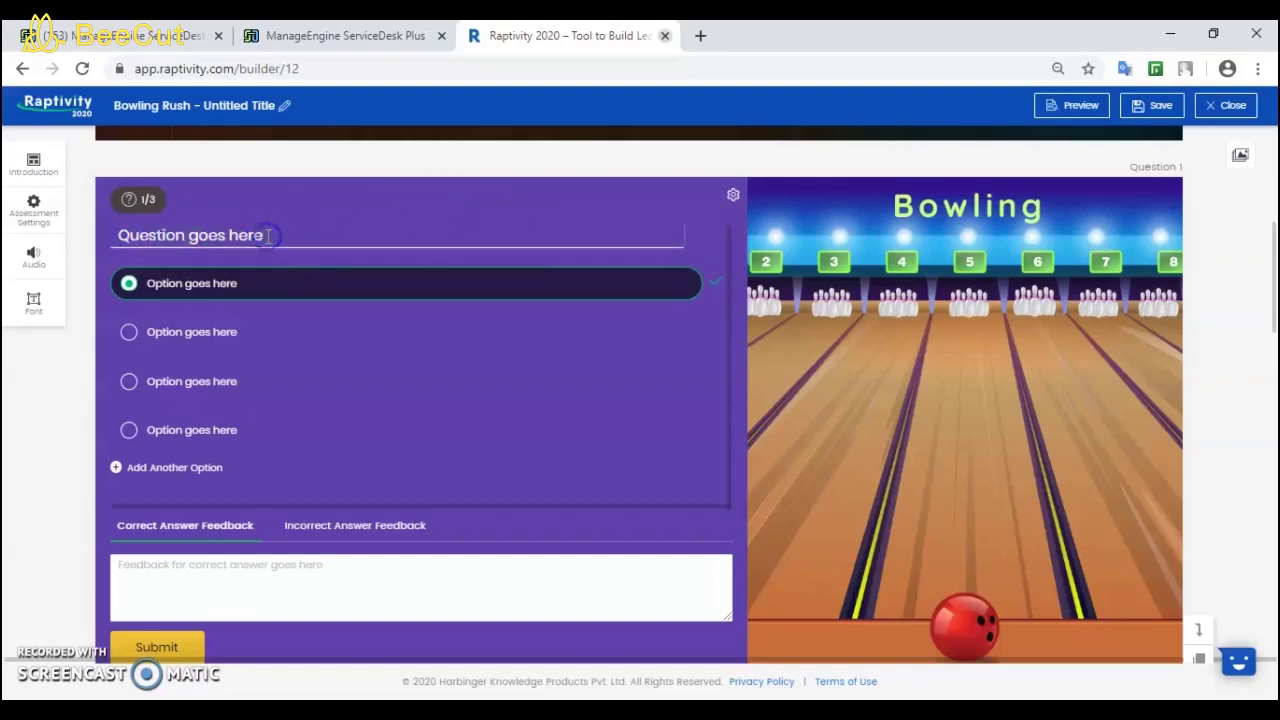
pyautogui.click(1155, 105)
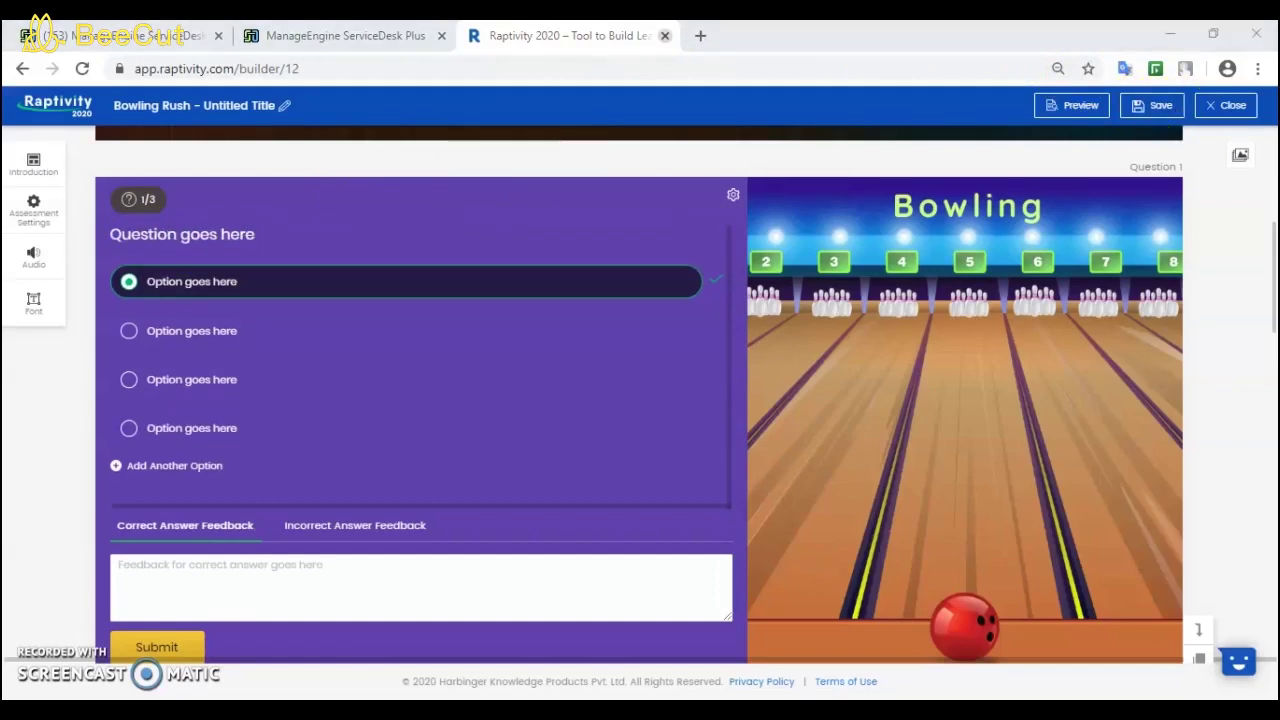
pyautogui.click(250, 231)
pyautogui.click(282, 234)
pyautogui.hotkey('ctrl', 'a')
pyautogui.write('Which of the following is a non metal that remains liquid at room temperature ?')
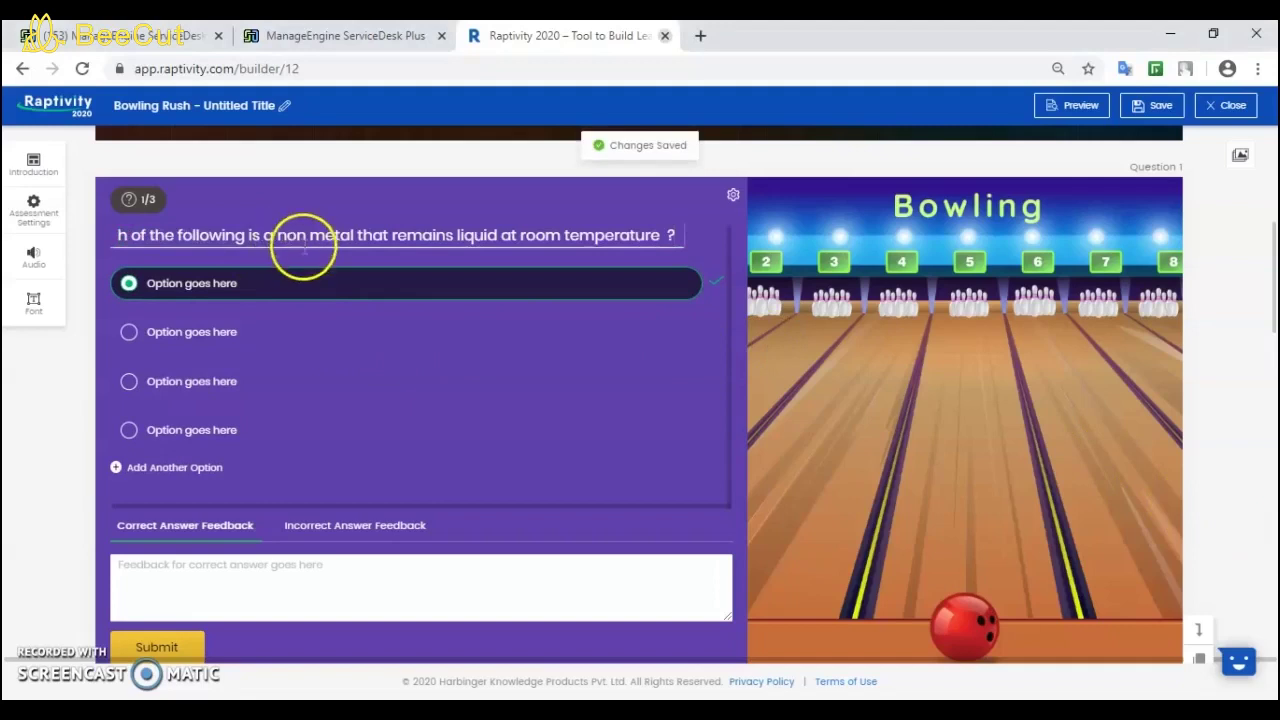
pyautogui.click(376, 207)
# Fill in Question 1's first option with "Chlorine" and the second with "Phosphorous".
pyautogui.click(237, 302)
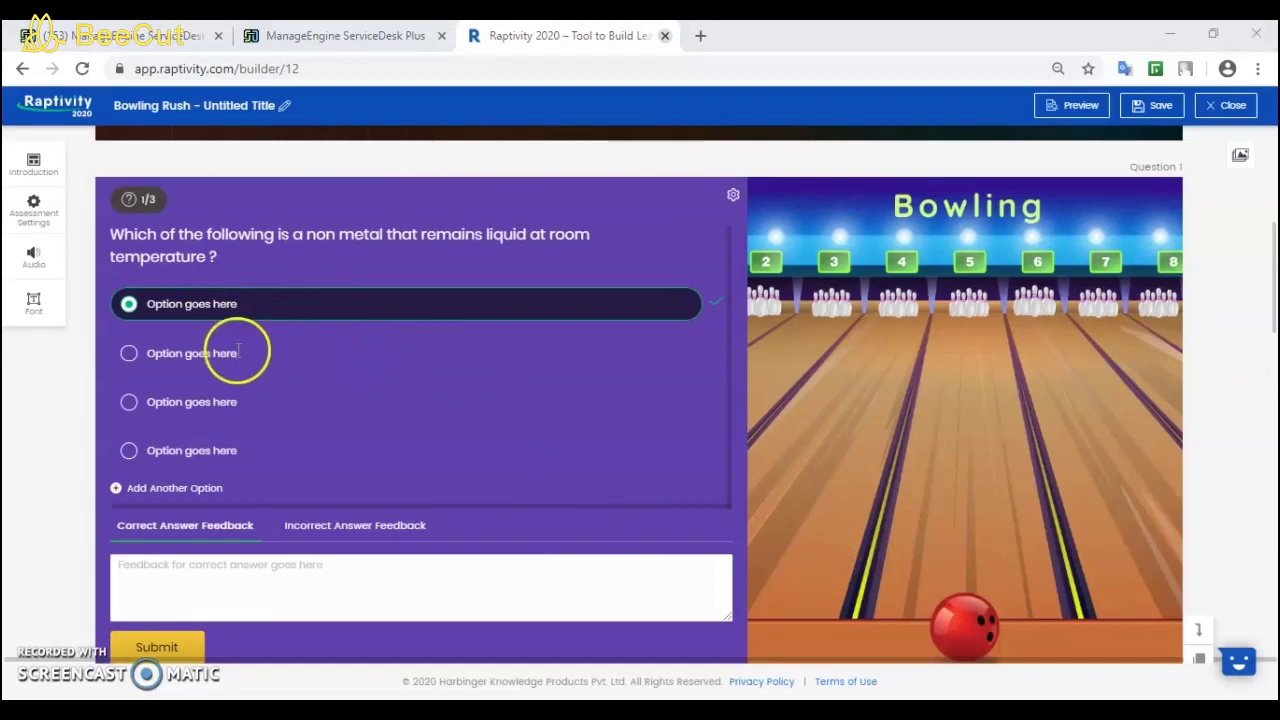
pyautogui.doubleClick(232, 302)
pyautogui.hotkey('ctrl', 'a')
pyautogui.write('Chlorine')
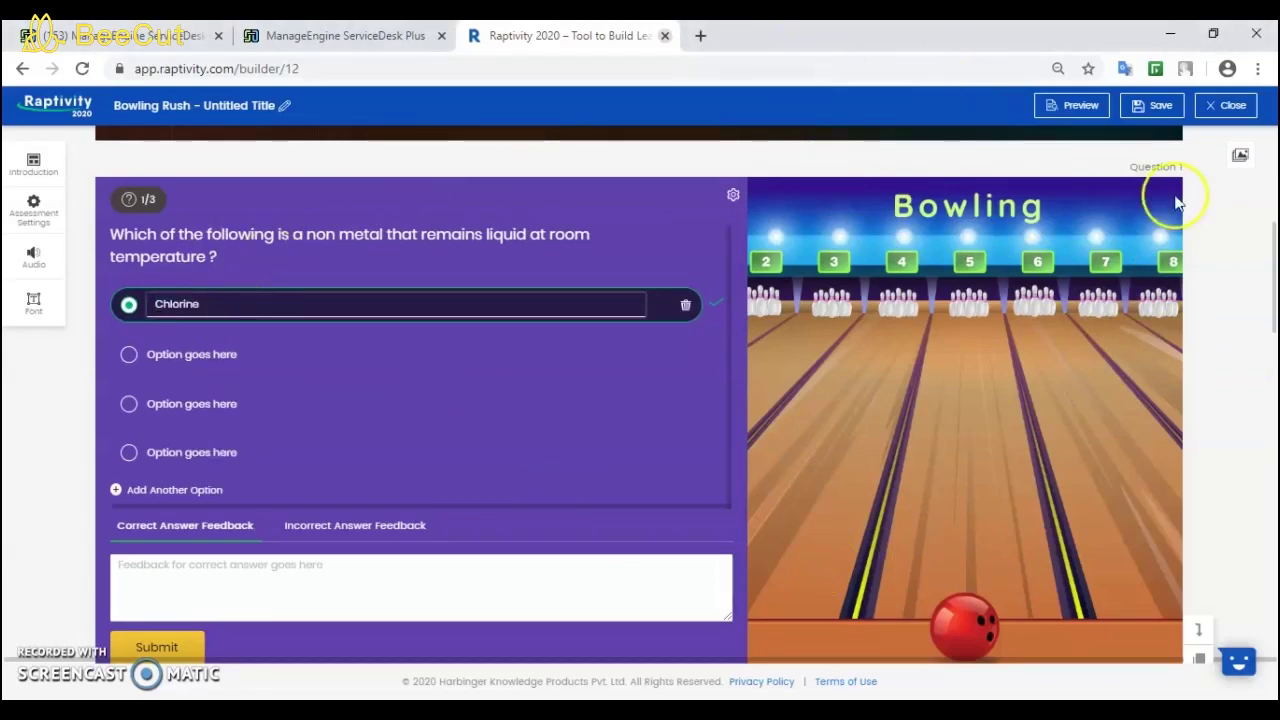
pyautogui.hotkey('alt', 'Tab')
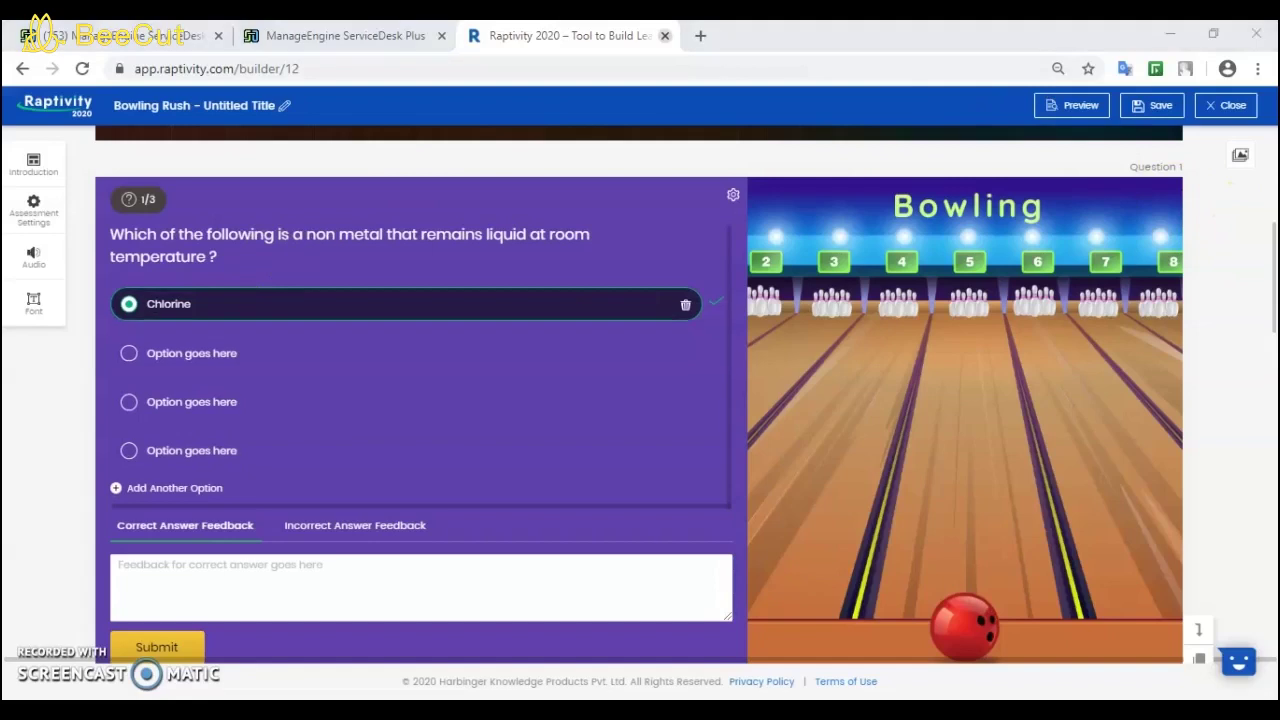
pyautogui.click(208, 350)
pyautogui.write('Phosphorous')
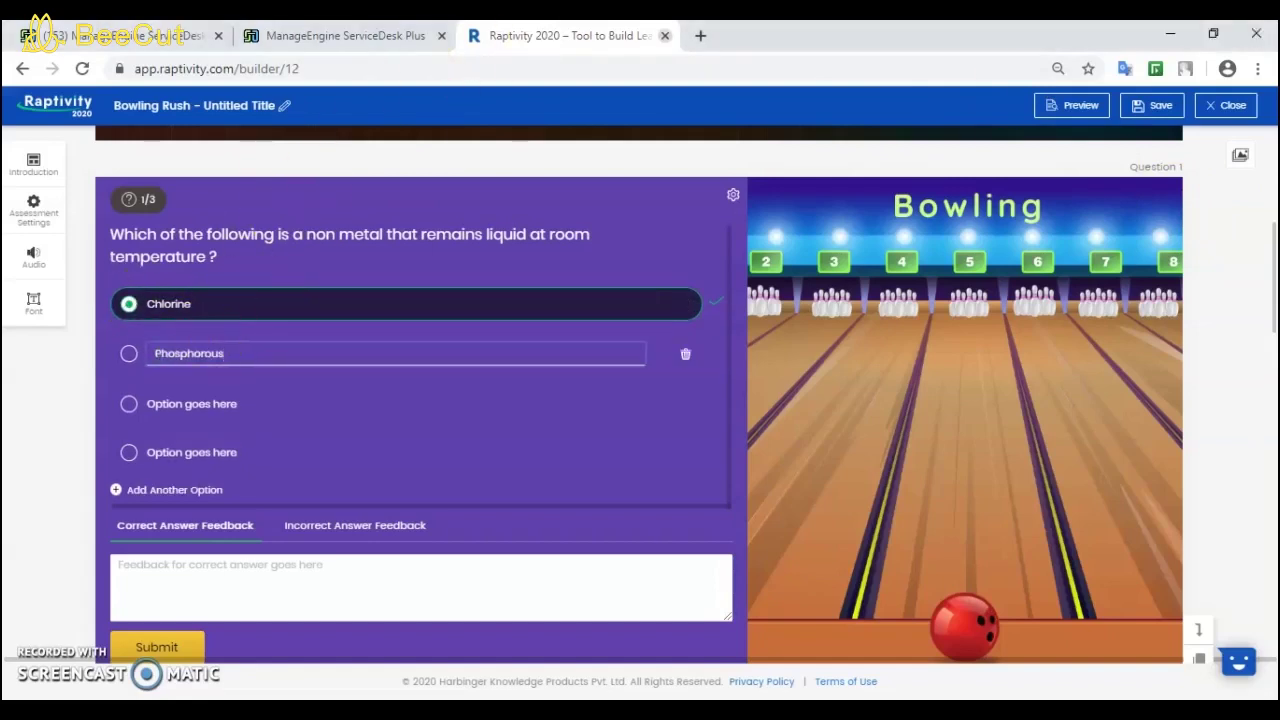
# Fill in Question 1's third and fourth options with "Bromine" and "Helium", and mark Bromine as the correct answer.
pyautogui.hotkey('alt', 'Tab')
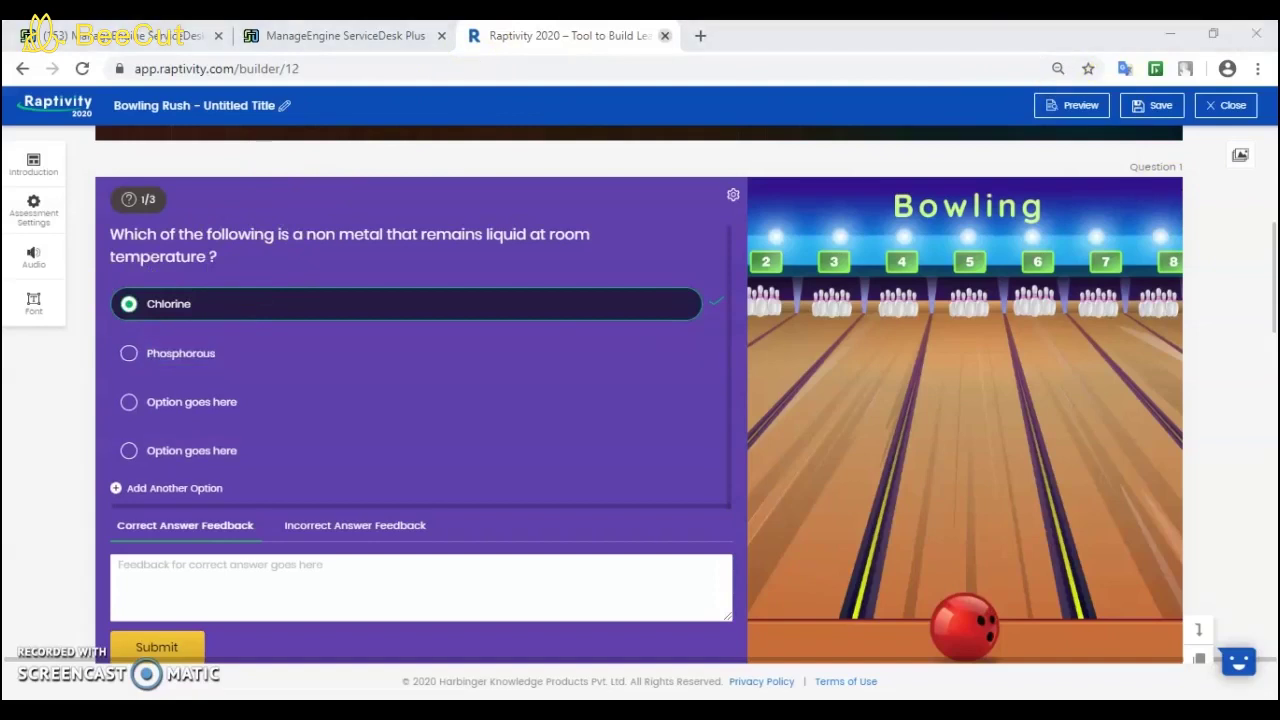
pyautogui.click(190, 401)
pyautogui.write('Bromine')
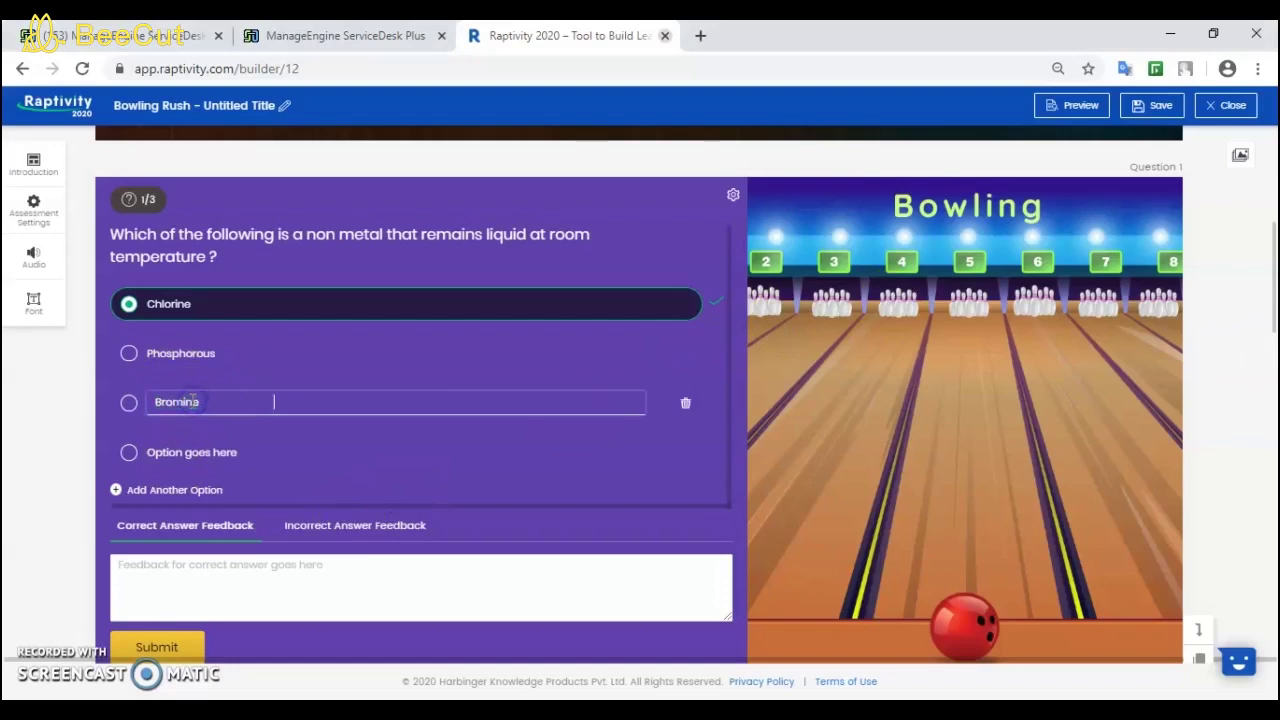
pyautogui.hotkey('alt', 'Tab')
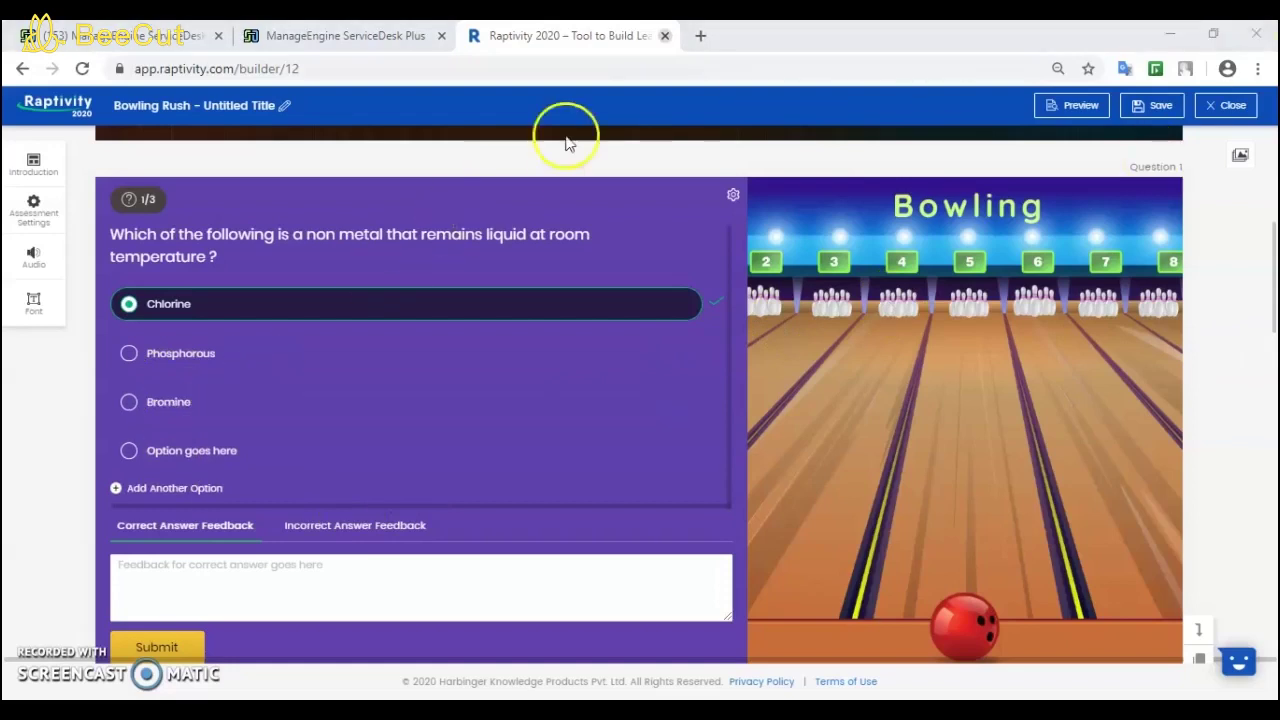
pyautogui.click(213, 451)
pyautogui.moveTo(246, 451); pyautogui.dragTo(162, 451)
pyautogui.write('Helium')
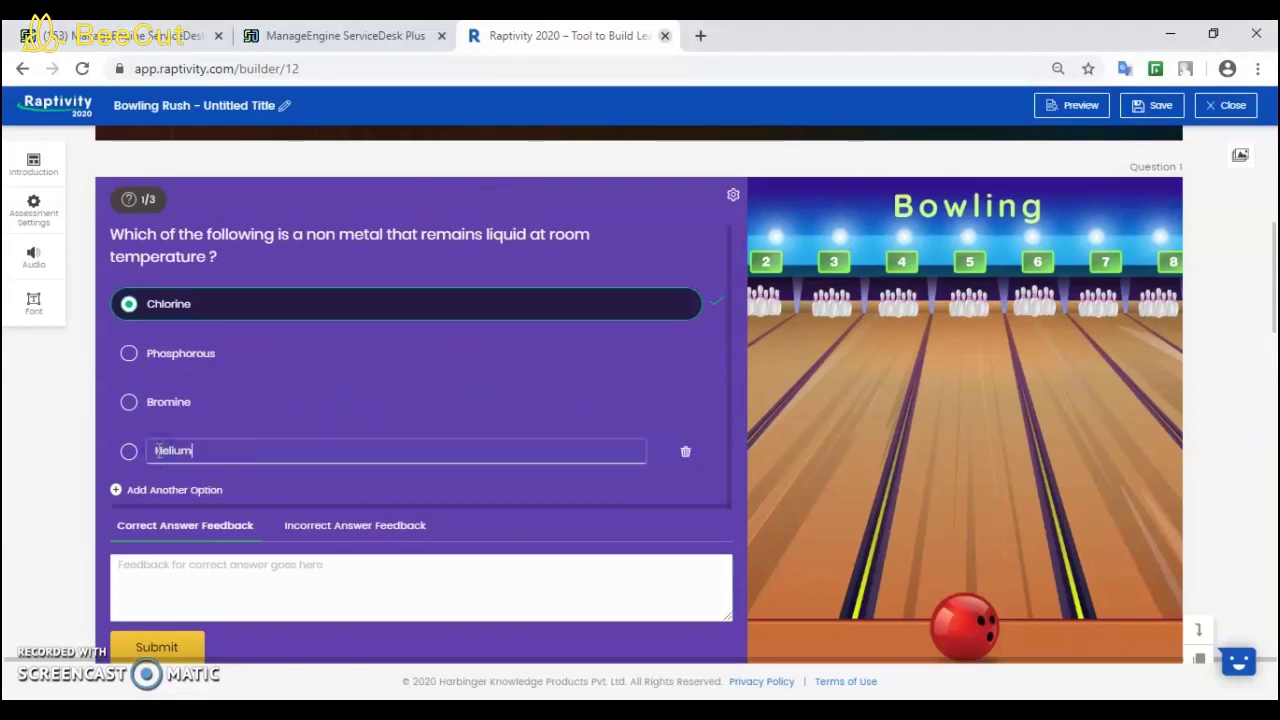
pyautogui.click(347, 410)
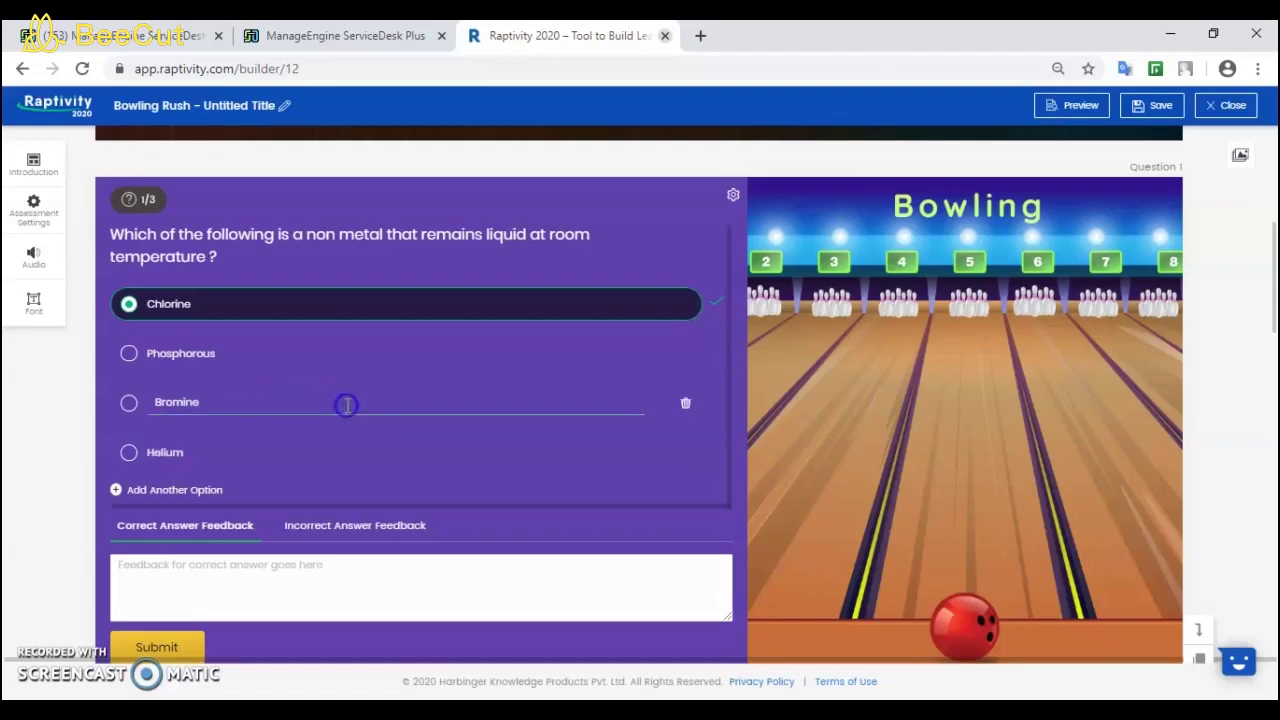
pyautogui.click(127, 406)
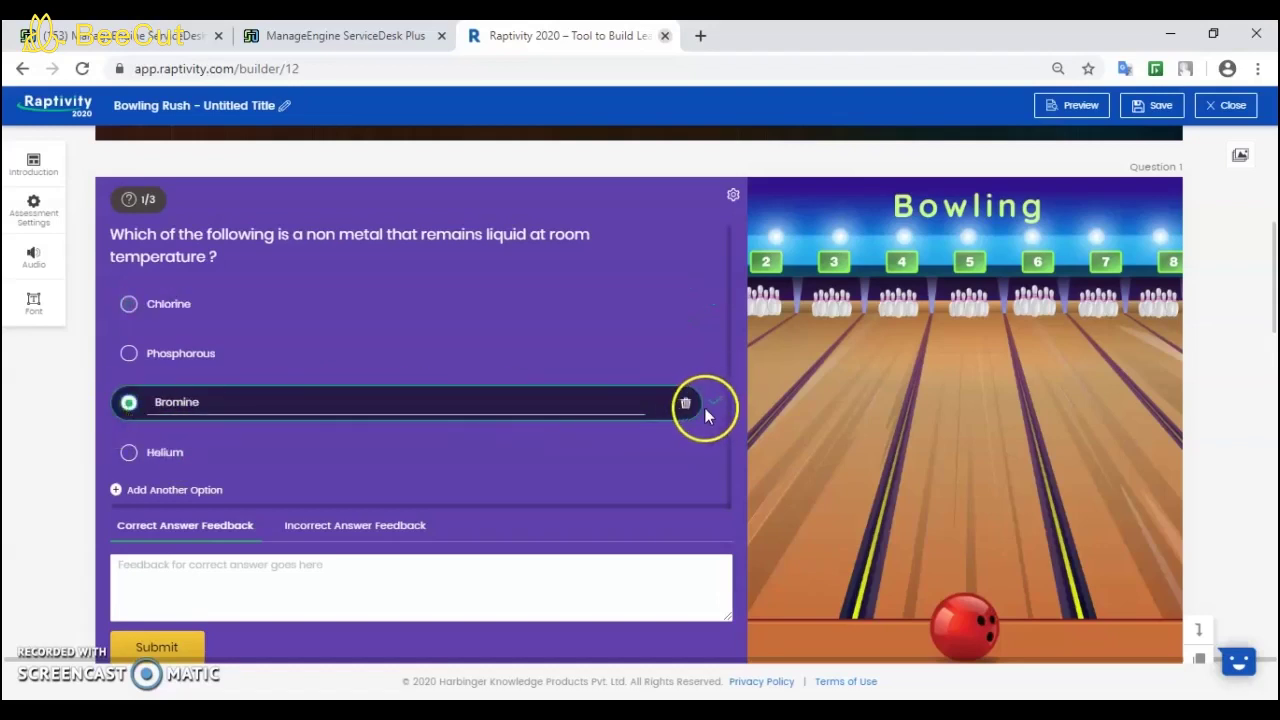
# Set Question 1's correct answer feedback to "Yippee! That's the right choice." and its incorrect answer feedback to "Sorry! You got it wrong.".
pyautogui.click(193, 532)
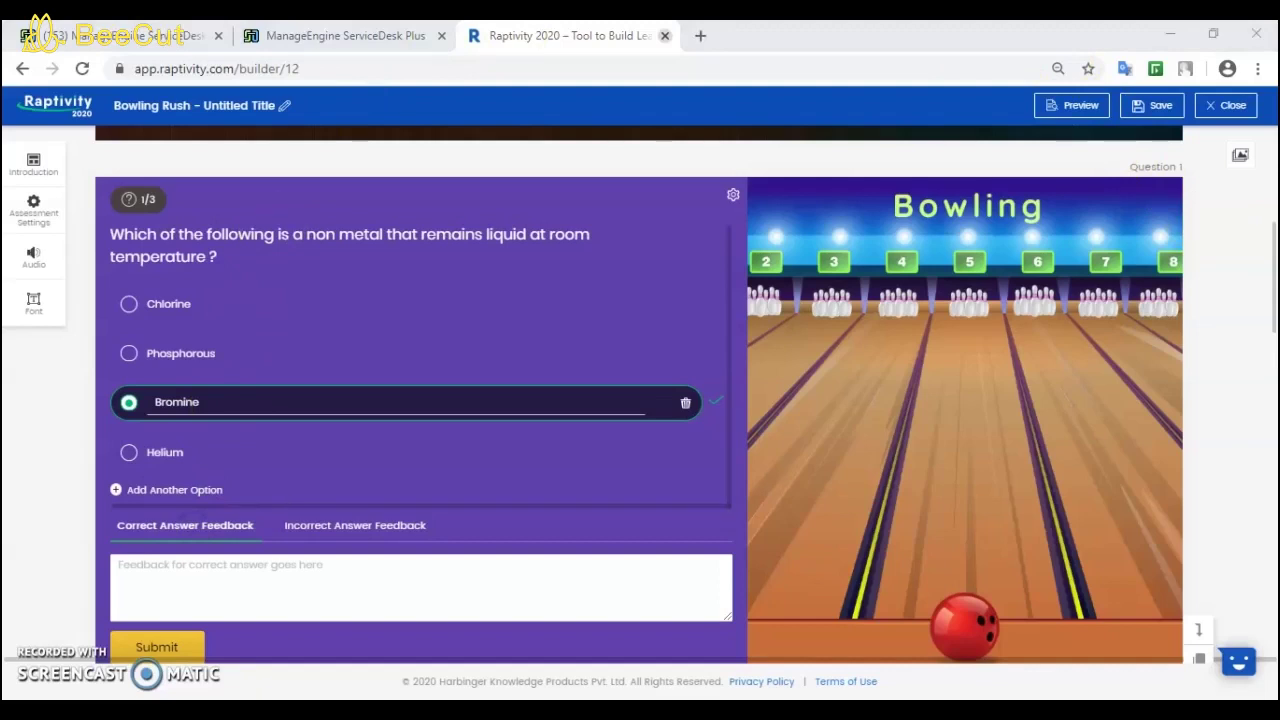
pyautogui.click(164, 573)
pyautogui.write("Yippee! That's the right choice")
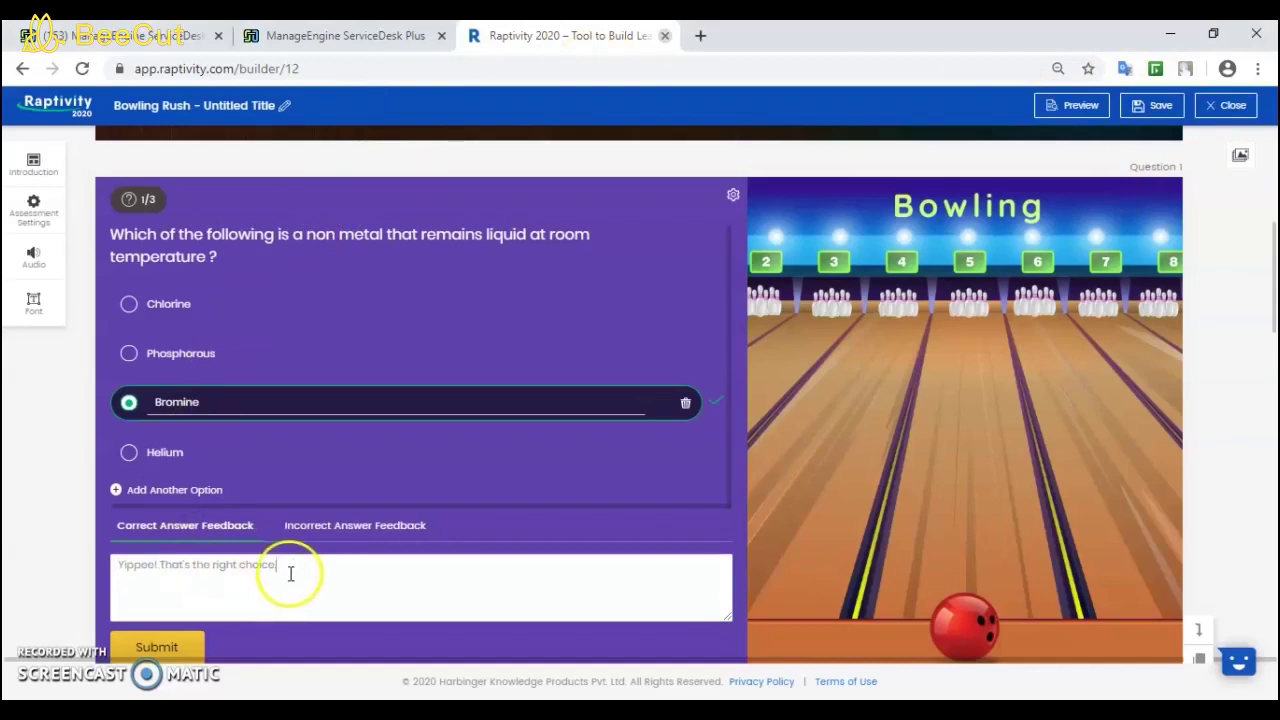
pyautogui.click(355, 530)
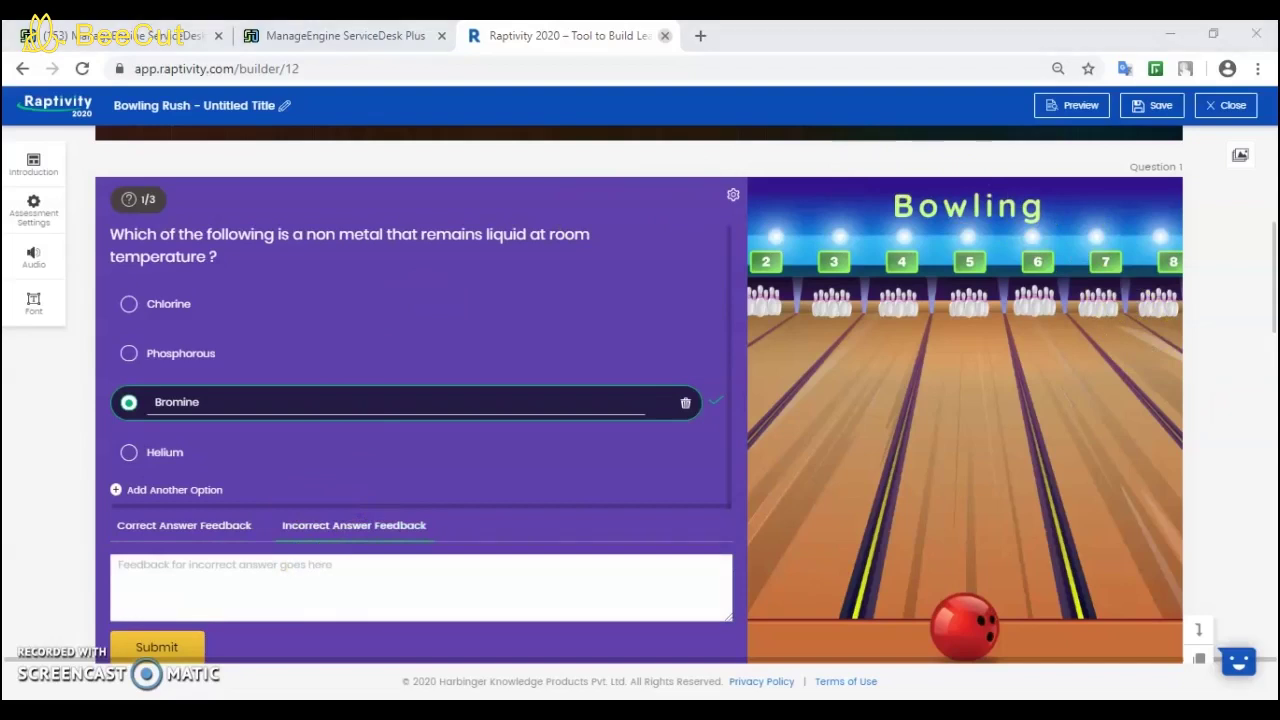
pyautogui.click(163, 566)
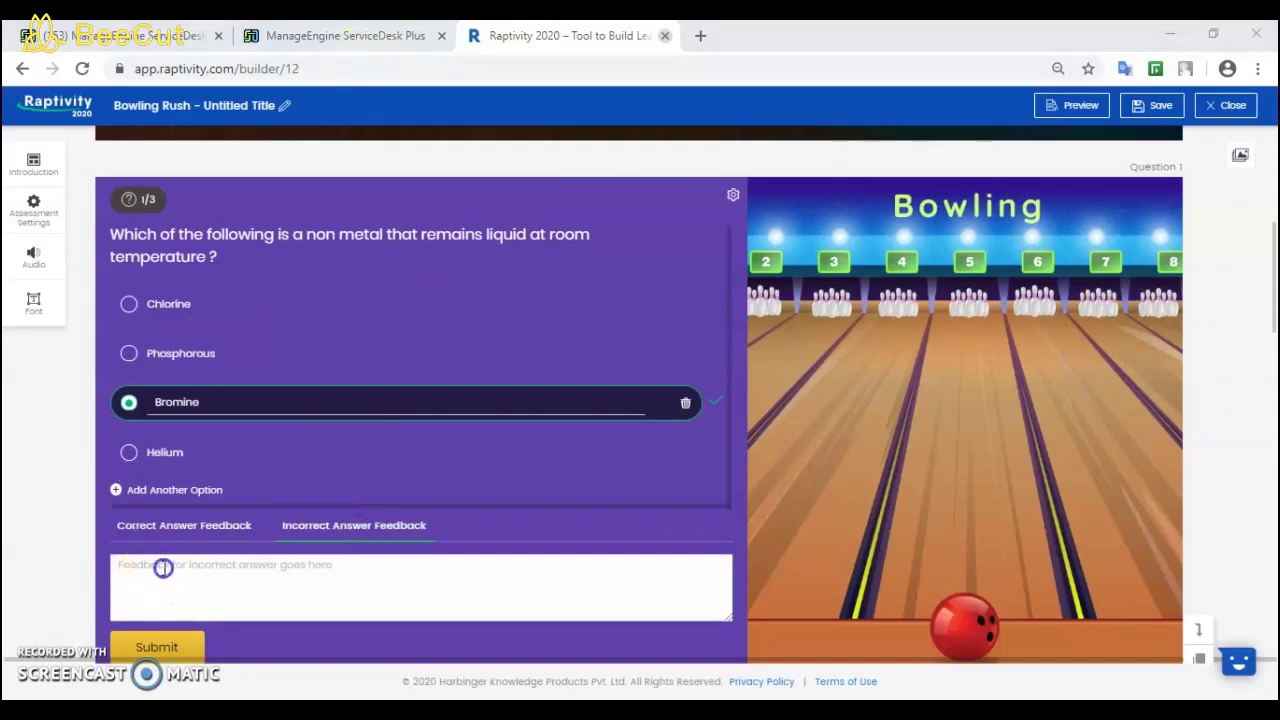
pyautogui.write('Sorry! You got it wrong')
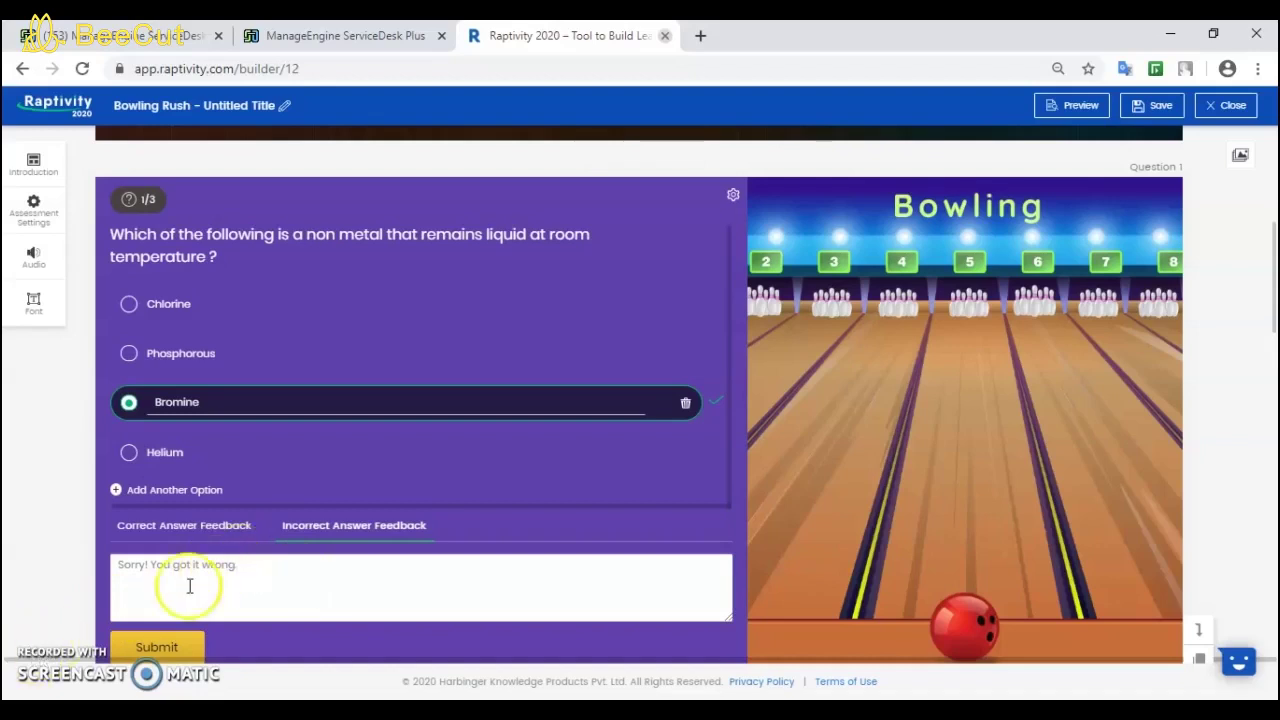
# Enable the restart button, time taken, date and percentage score for the result screen and apply the settings.
pyautogui.scroll(-7, 685, 503)
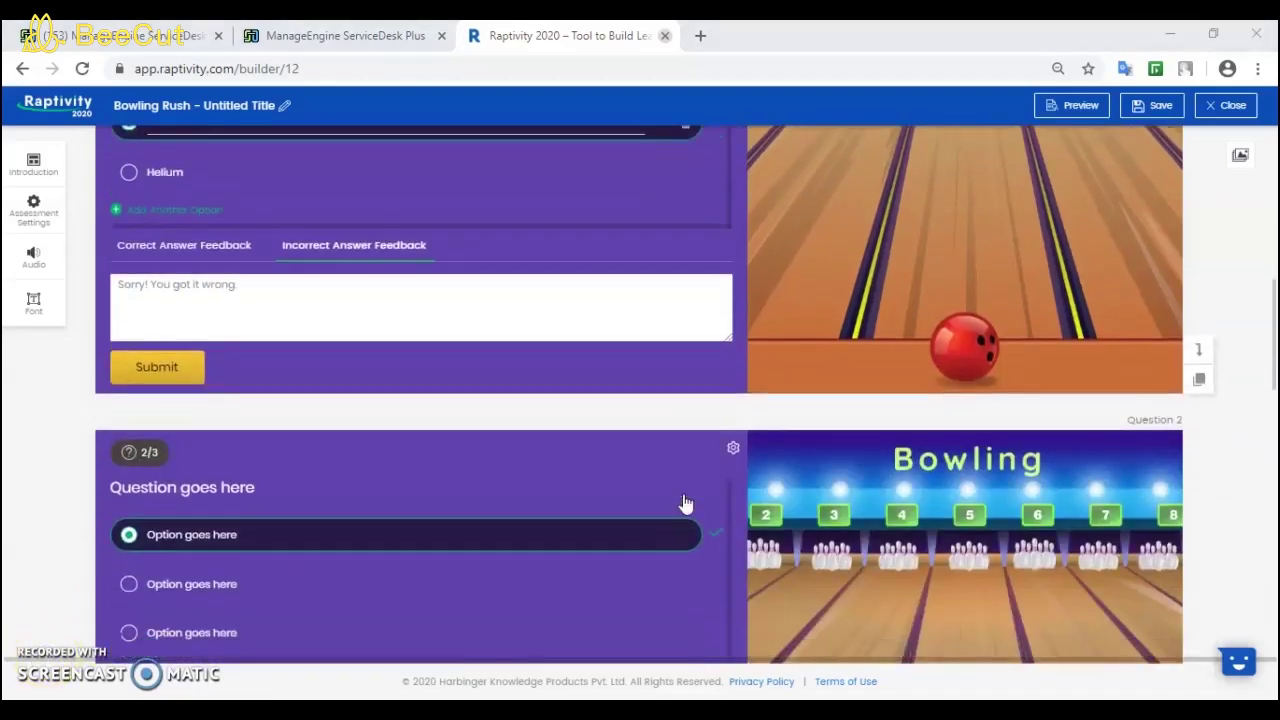
pyautogui.scroll(2, 685, 503)
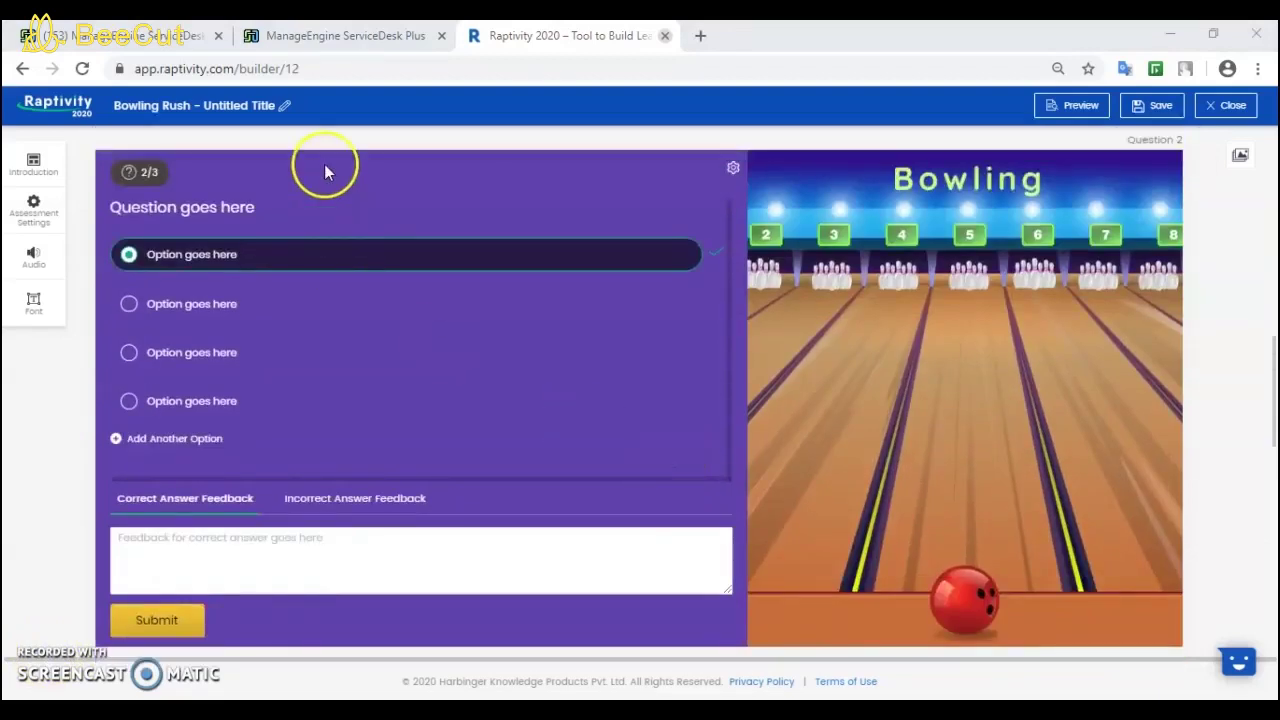
pyautogui.scroll(-3, 352, 246)
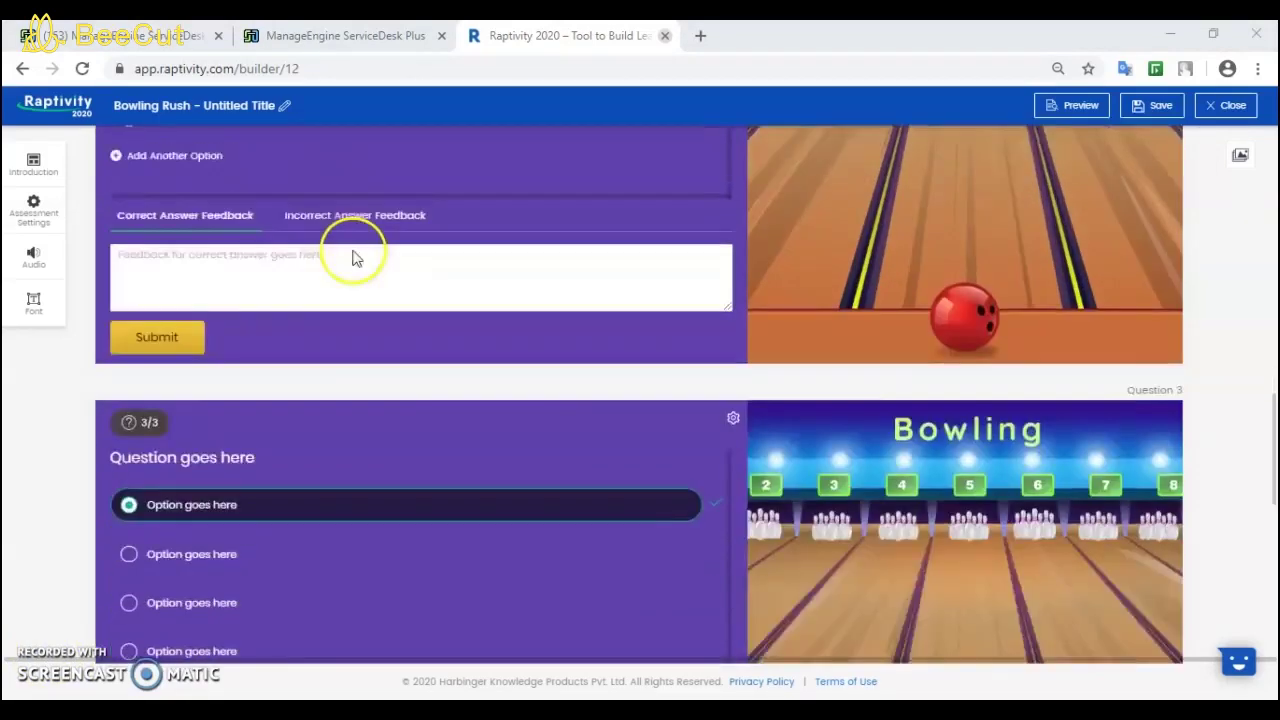
pyautogui.scroll(-2, 352, 258)
pyautogui.scroll(-1, 351, 225)
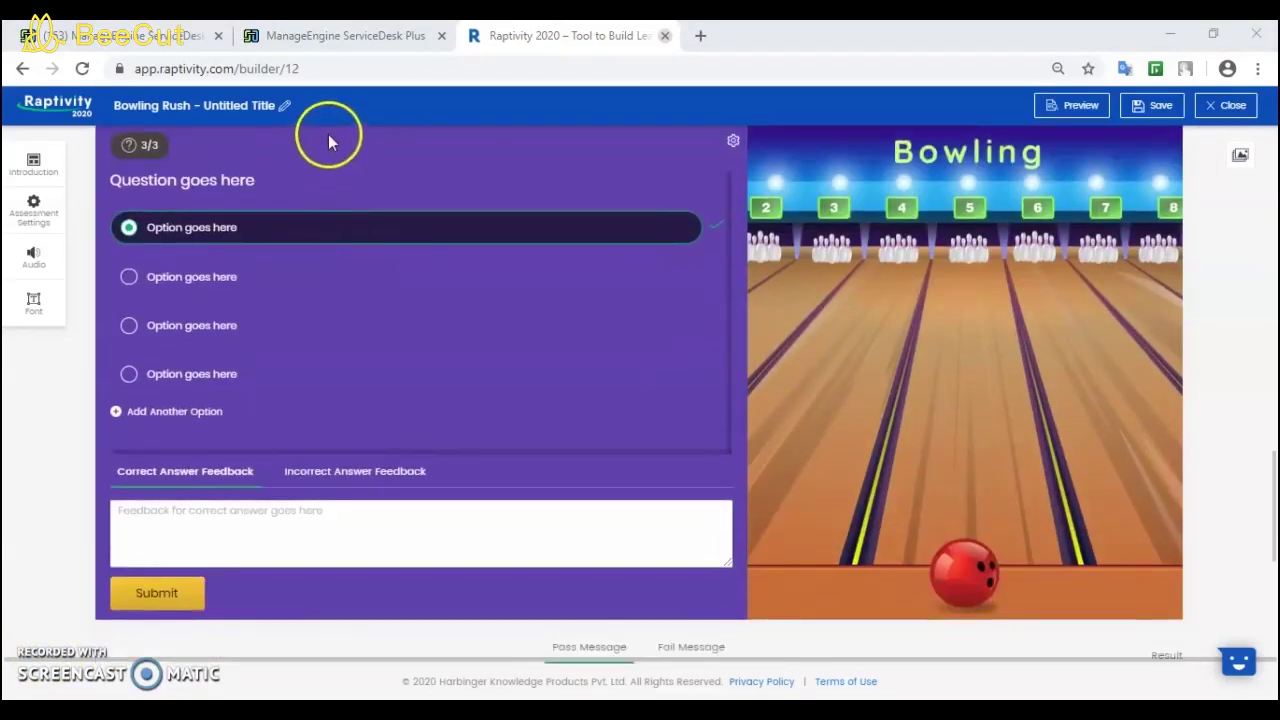
pyautogui.scroll(-5, 324, 615)
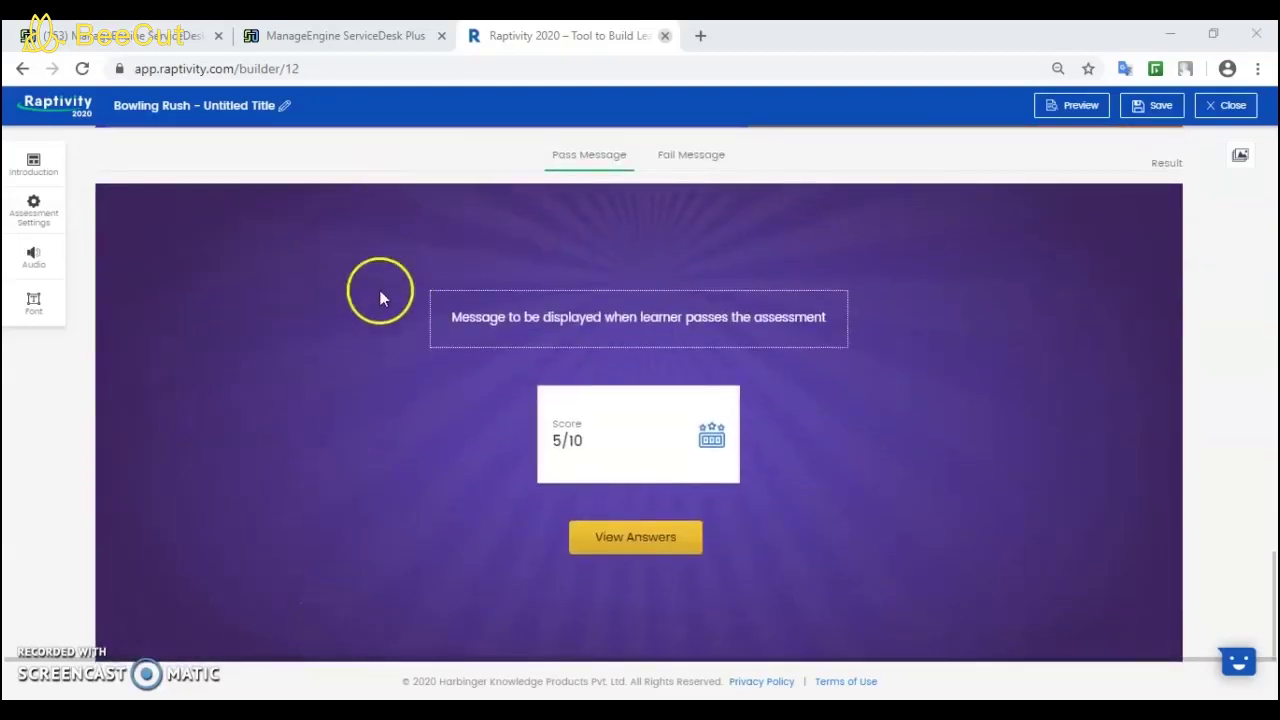
pyautogui.click(40, 203)
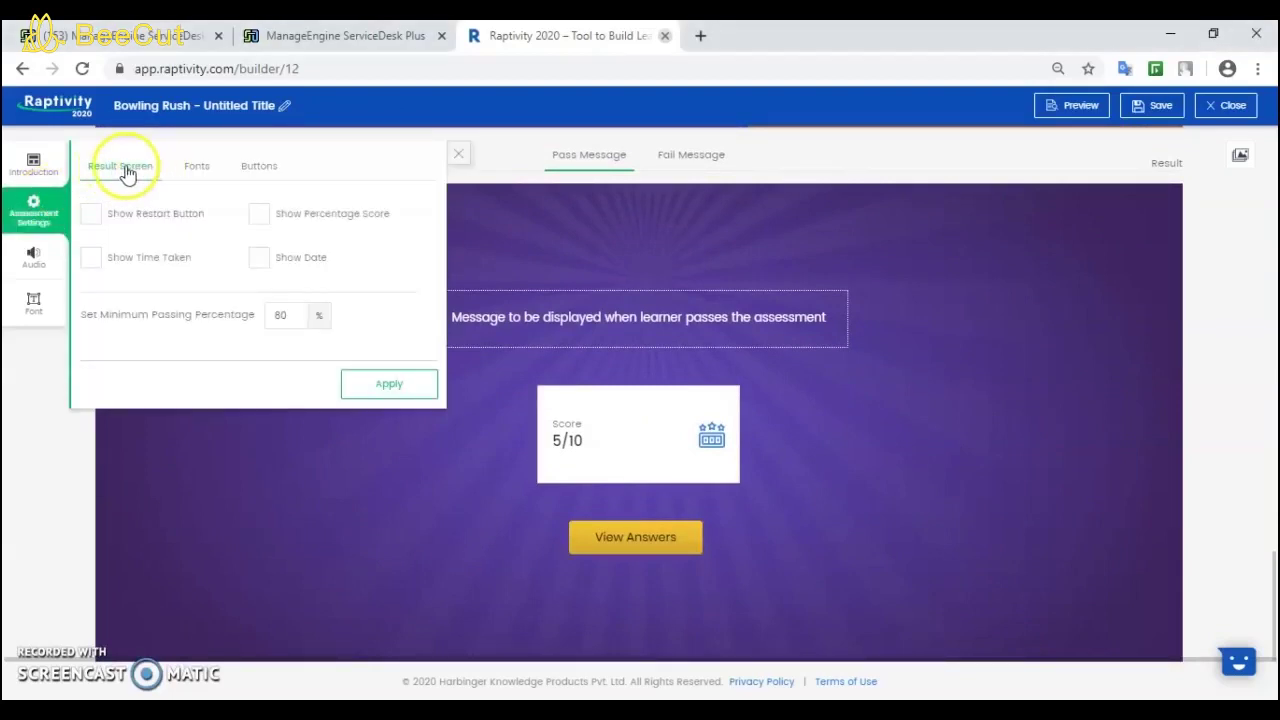
pyautogui.click(91, 216)
pyautogui.click(90, 258)
pyautogui.click(264, 259)
pyautogui.click(260, 214)
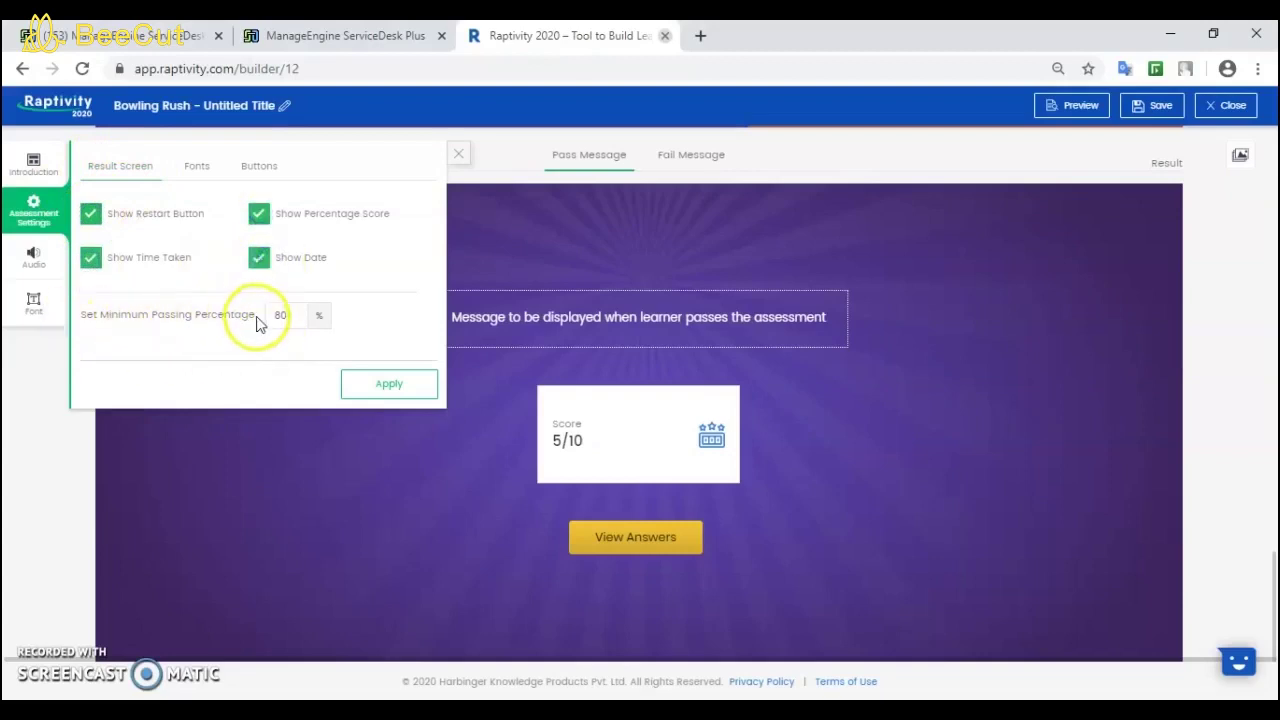
pyautogui.click(386, 388)
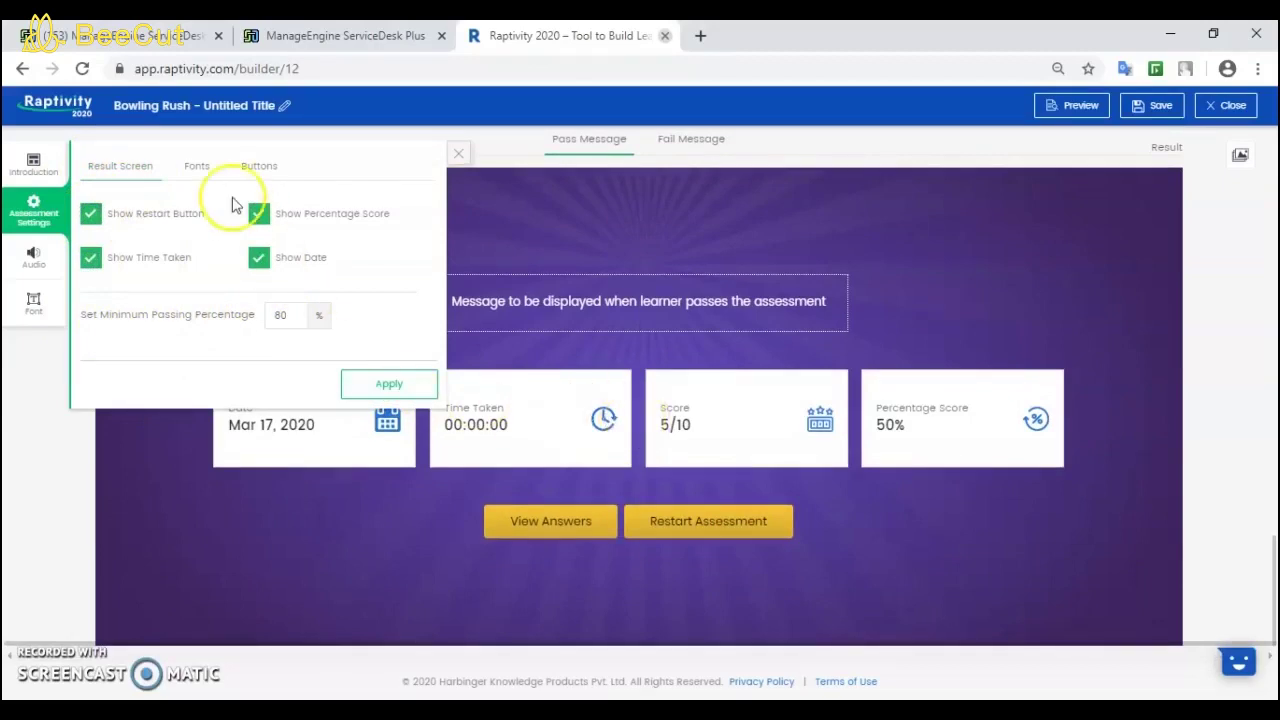
# Set the hover state colour of all buttons to red in the assessment settings and apply it.
pyautogui.click(199, 170)
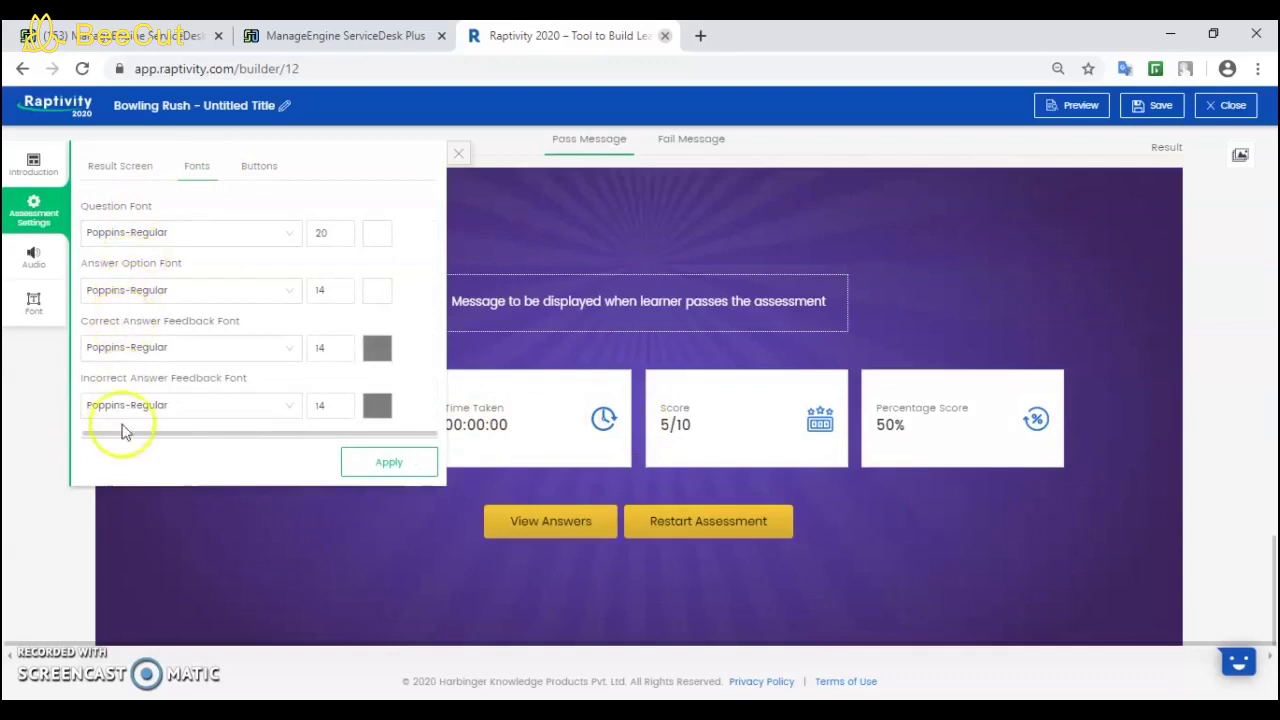
pyautogui.click(278, 170)
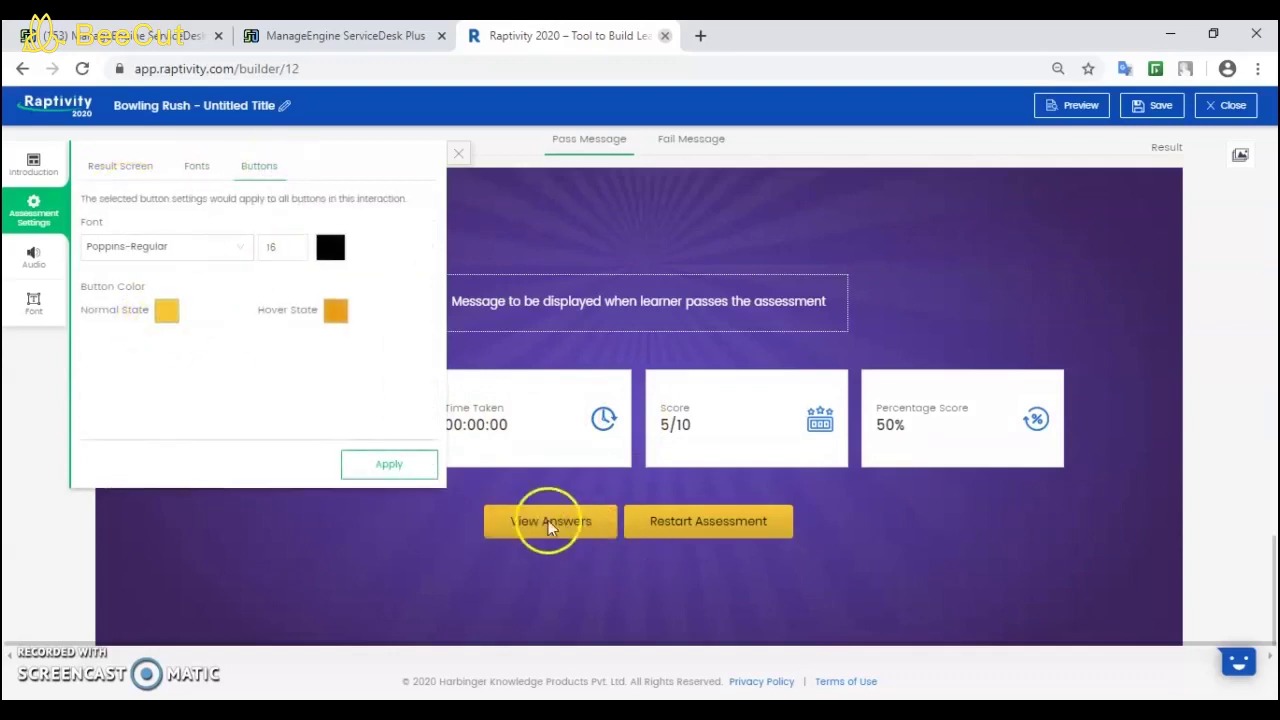
pyautogui.click(336, 314)
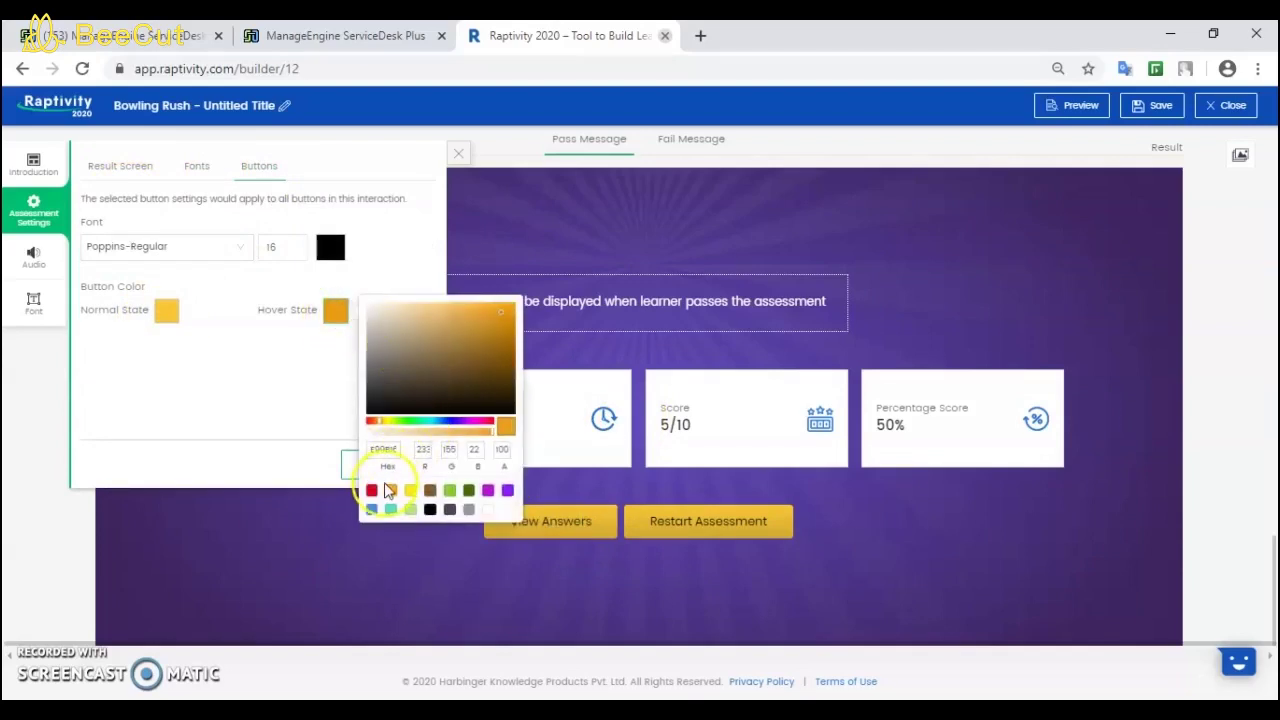
pyautogui.click(371, 490)
pyautogui.click(311, 451)
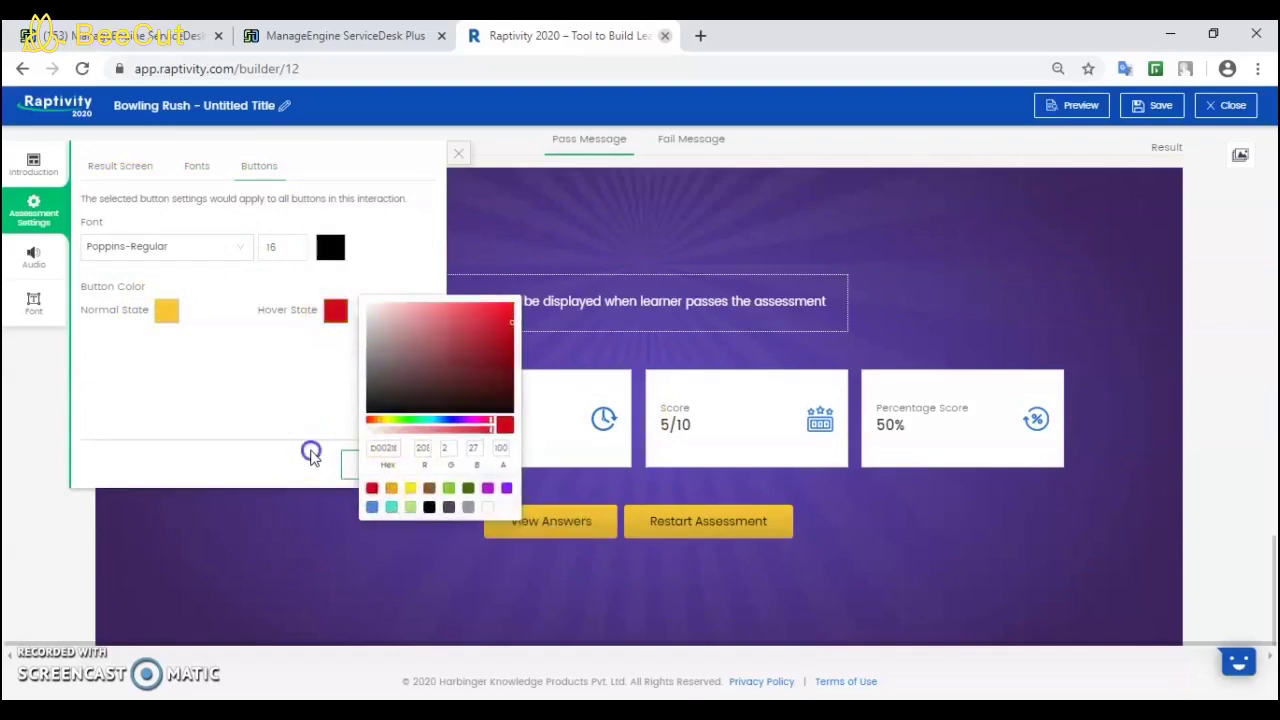
pyautogui.click(366, 466)
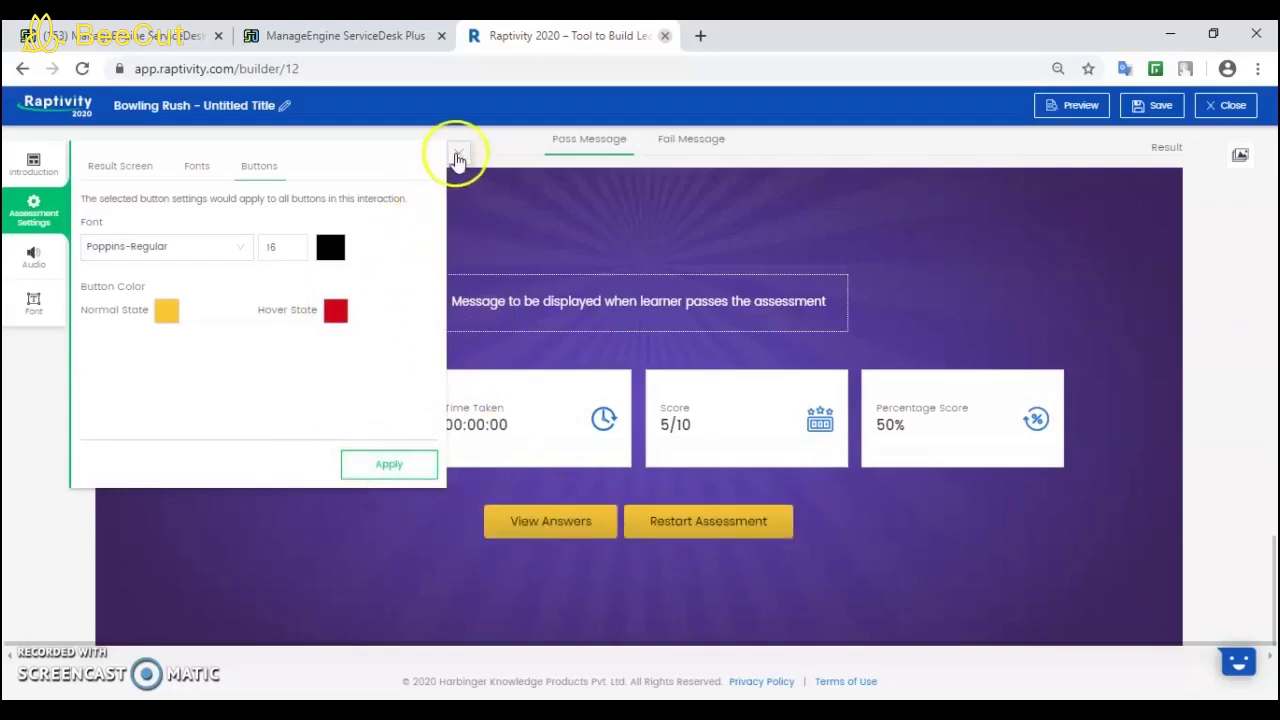
pyautogui.click(458, 153)
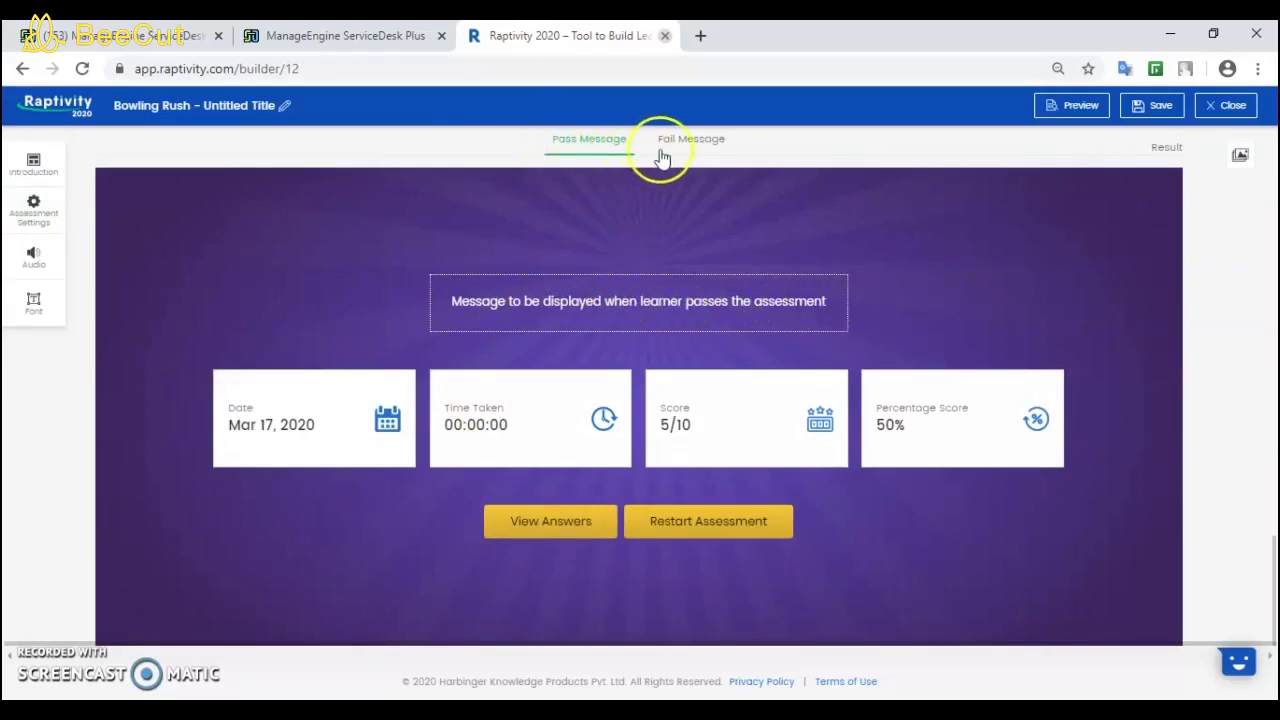
# Replace the pass message placeholder with "Congratulations" and, on a second line, "You have passed the assessment. Keep up the good work.".
pyautogui.click(606, 298)
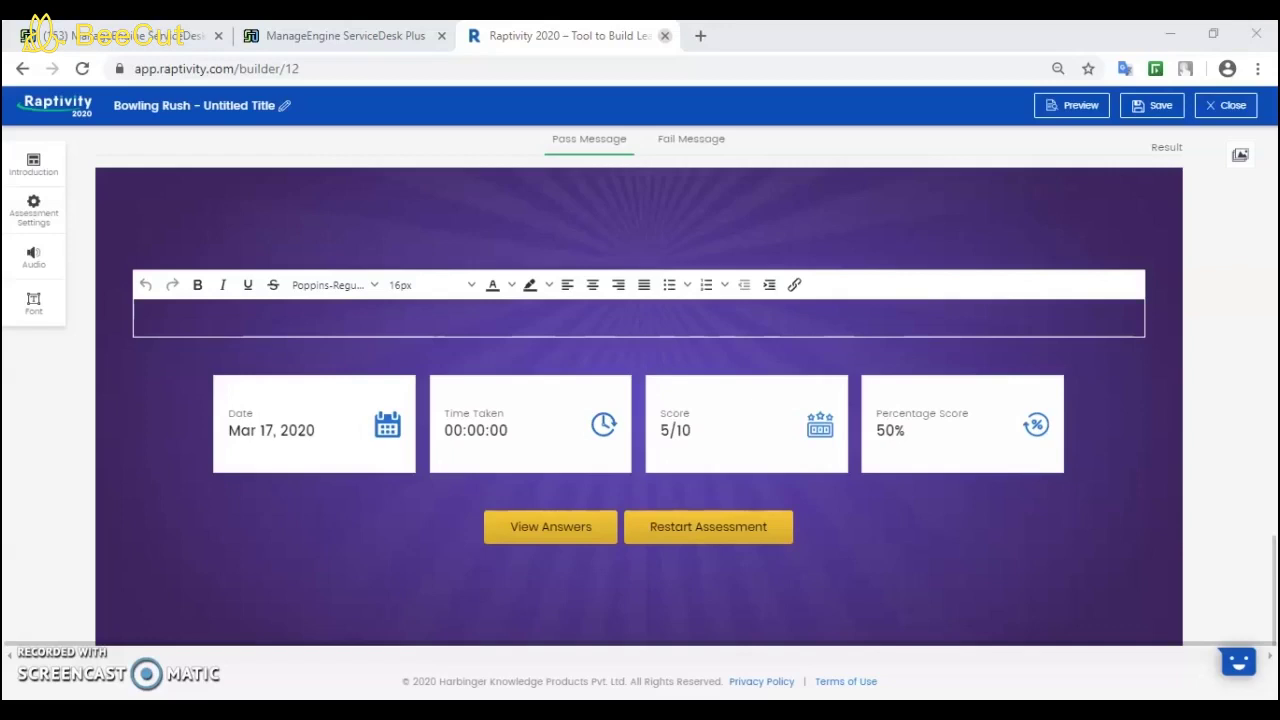
pyautogui.click(629, 316)
pyautogui.write('You have passed the assessment. Keep up the good work')
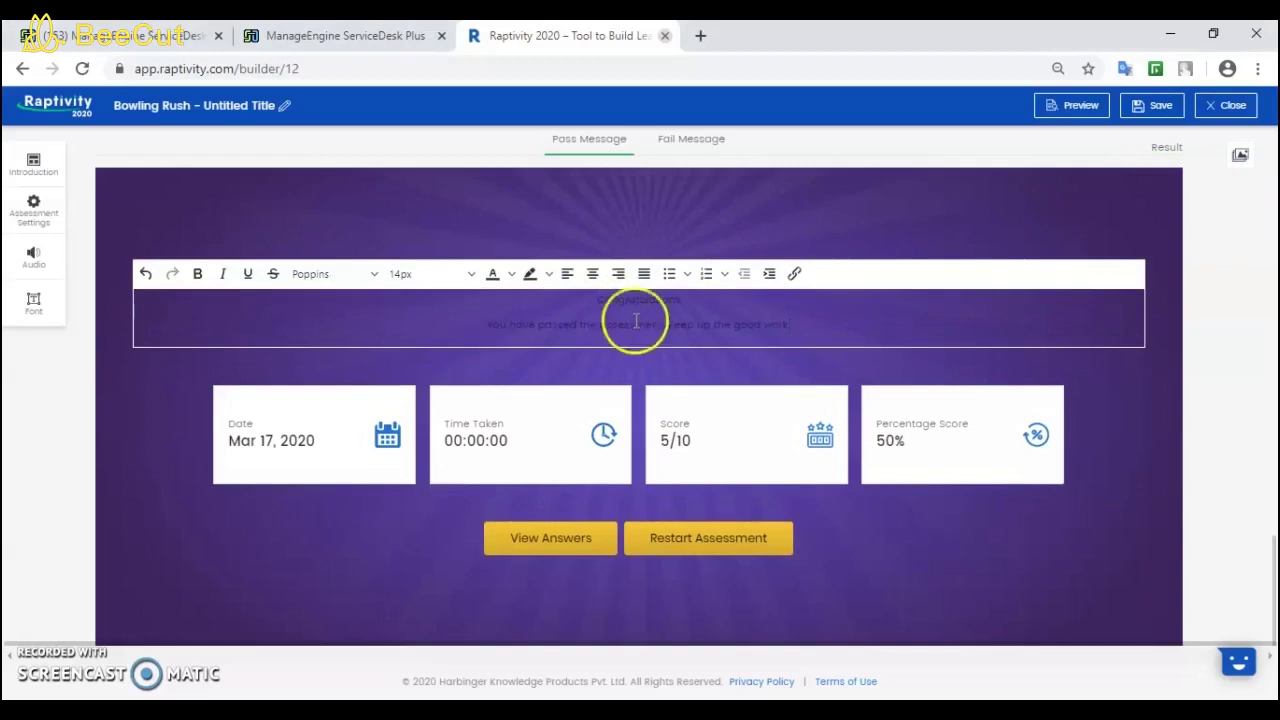
# Format the whole pass message at 22px in light grey.
pyautogui.moveTo(766, 331); pyautogui.dragTo(586, 297)
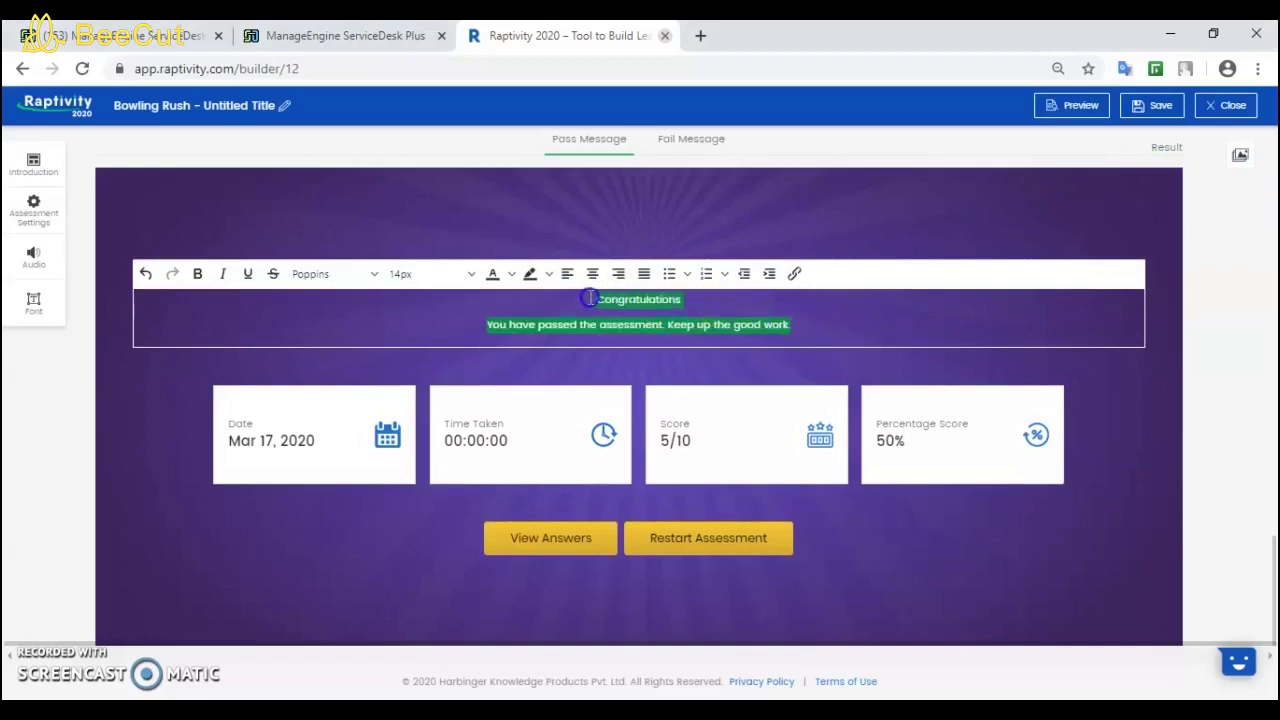
pyautogui.click(470, 273)
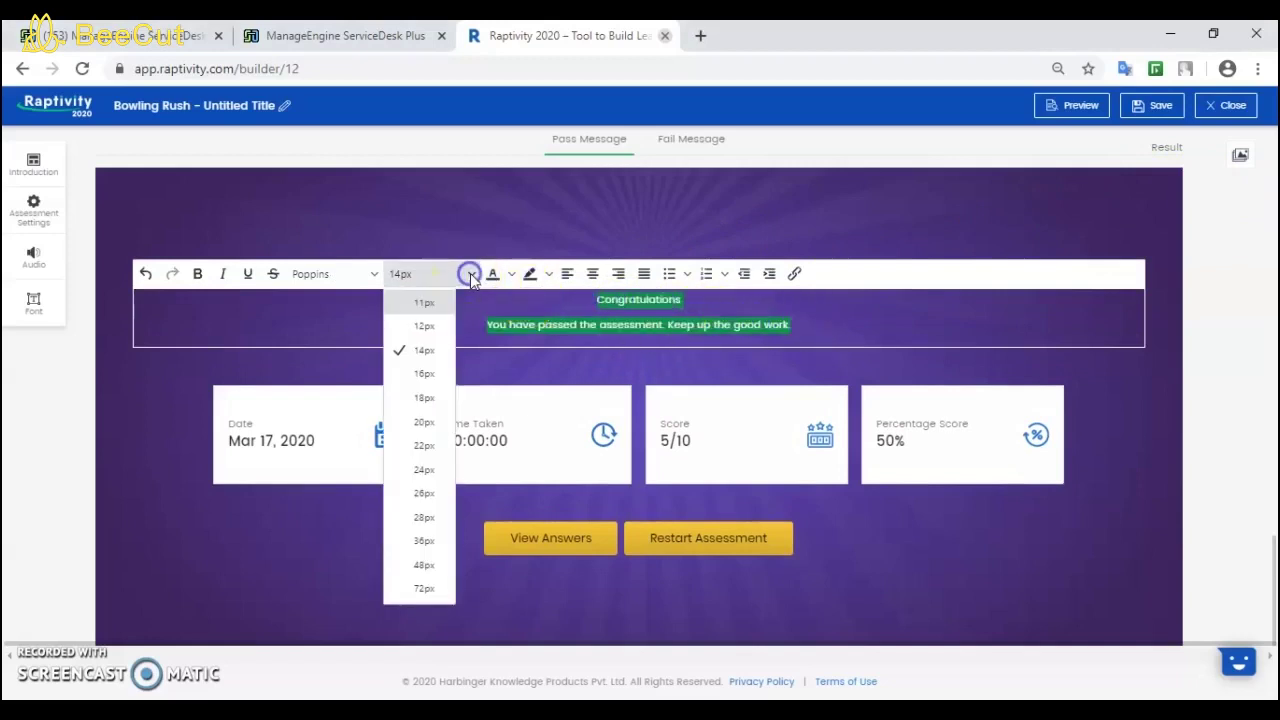
pyautogui.click(425, 446)
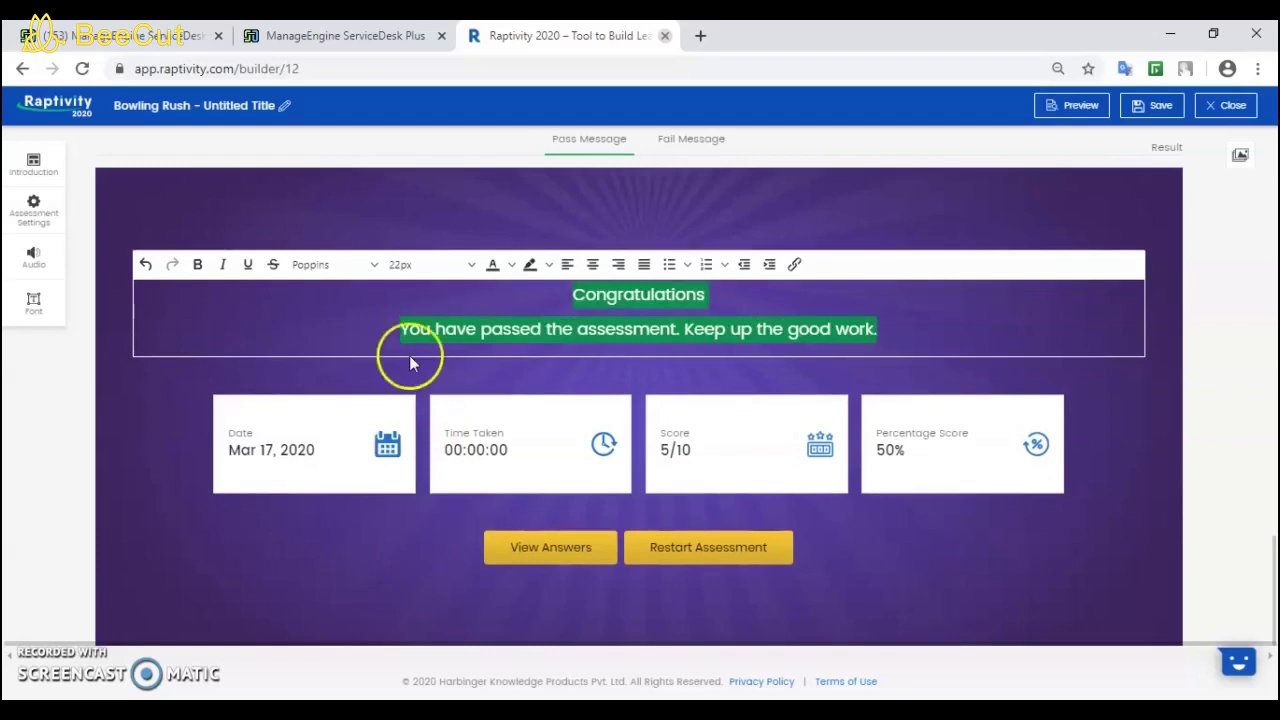
pyautogui.click(511, 264)
pyautogui.click(488, 358)
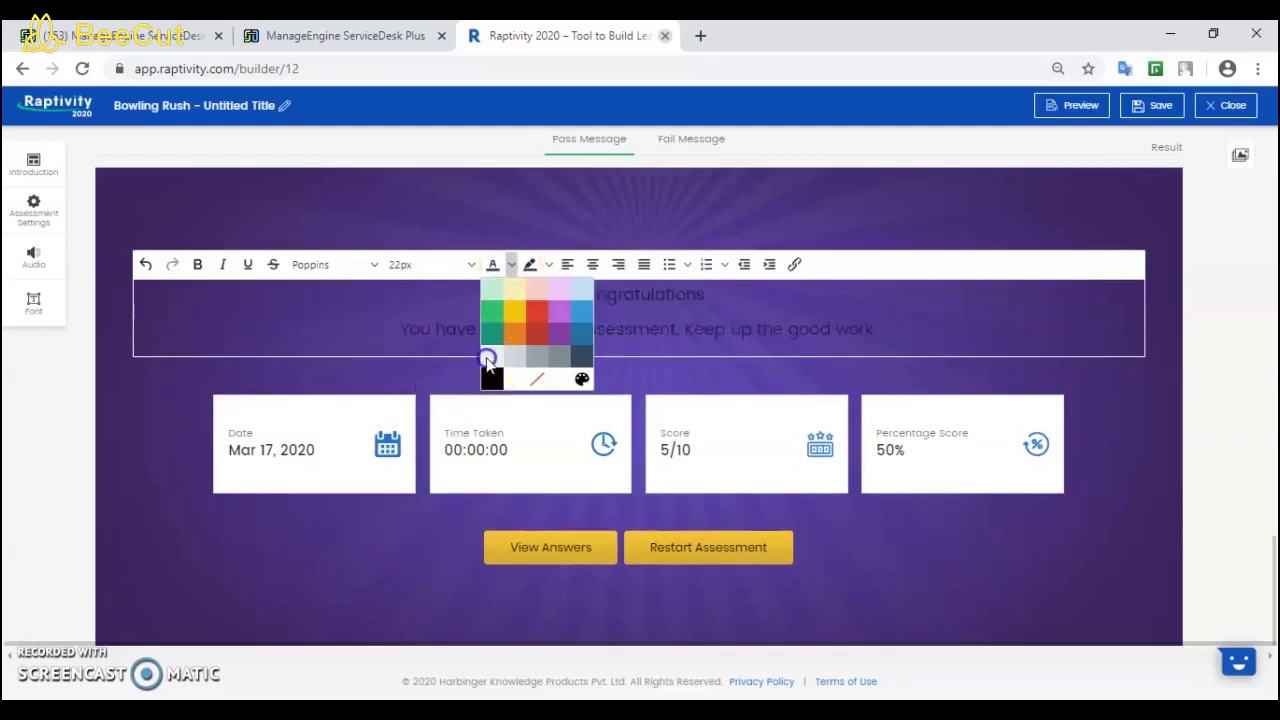
pyautogui.click(813, 218)
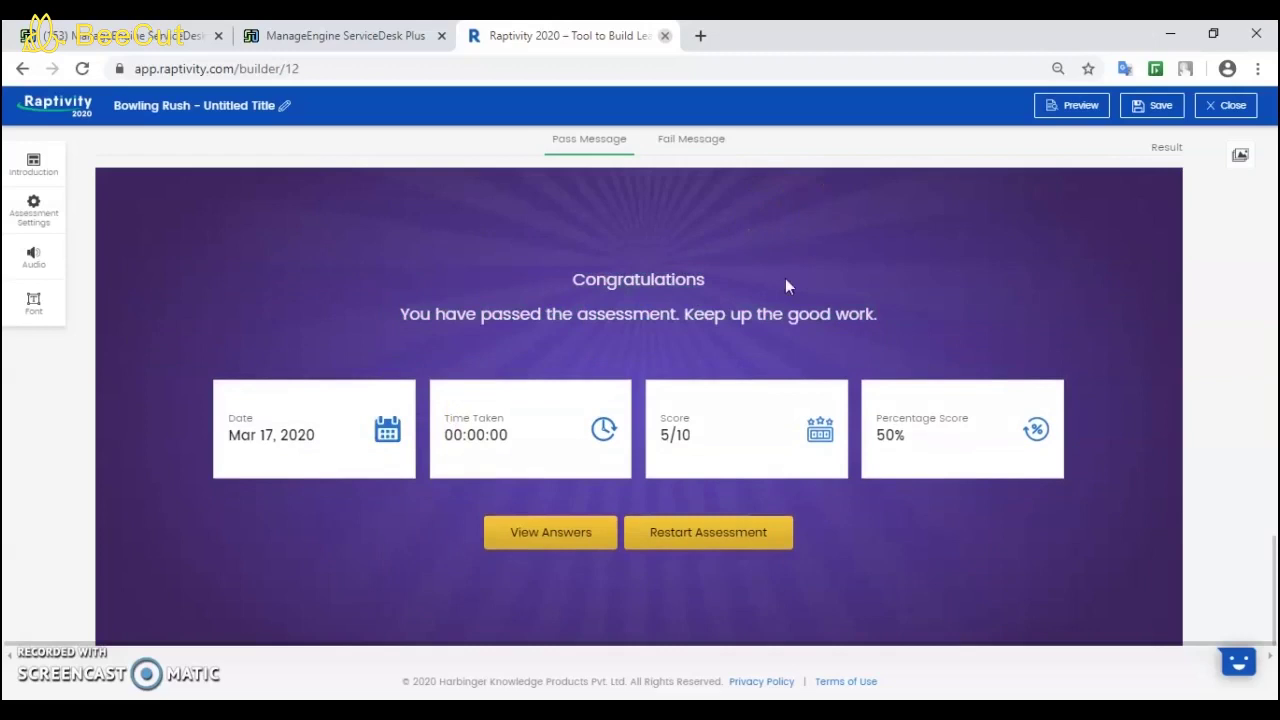
# Replace the fail message placeholder with "Sorry" and, on a second line, "You have failed the assessment. Try harder next time.".
pyautogui.click(697, 142)
pyautogui.click(597, 298)
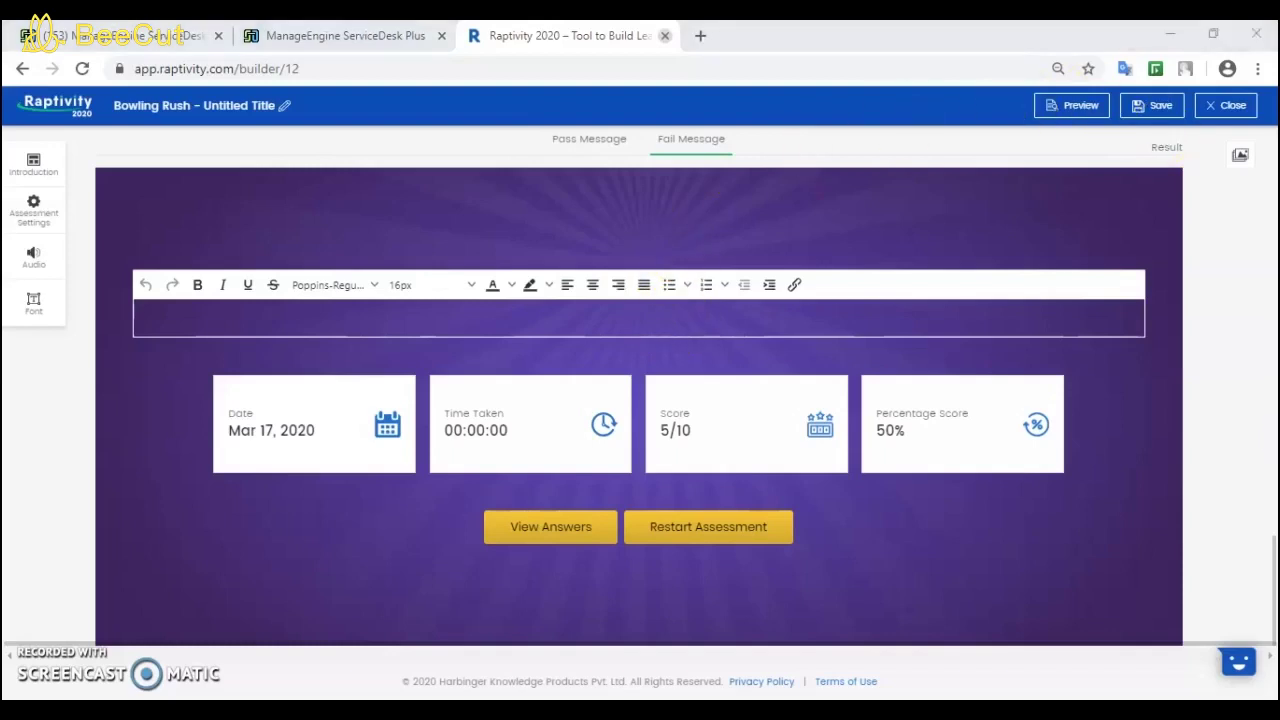
pyautogui.click(621, 319)
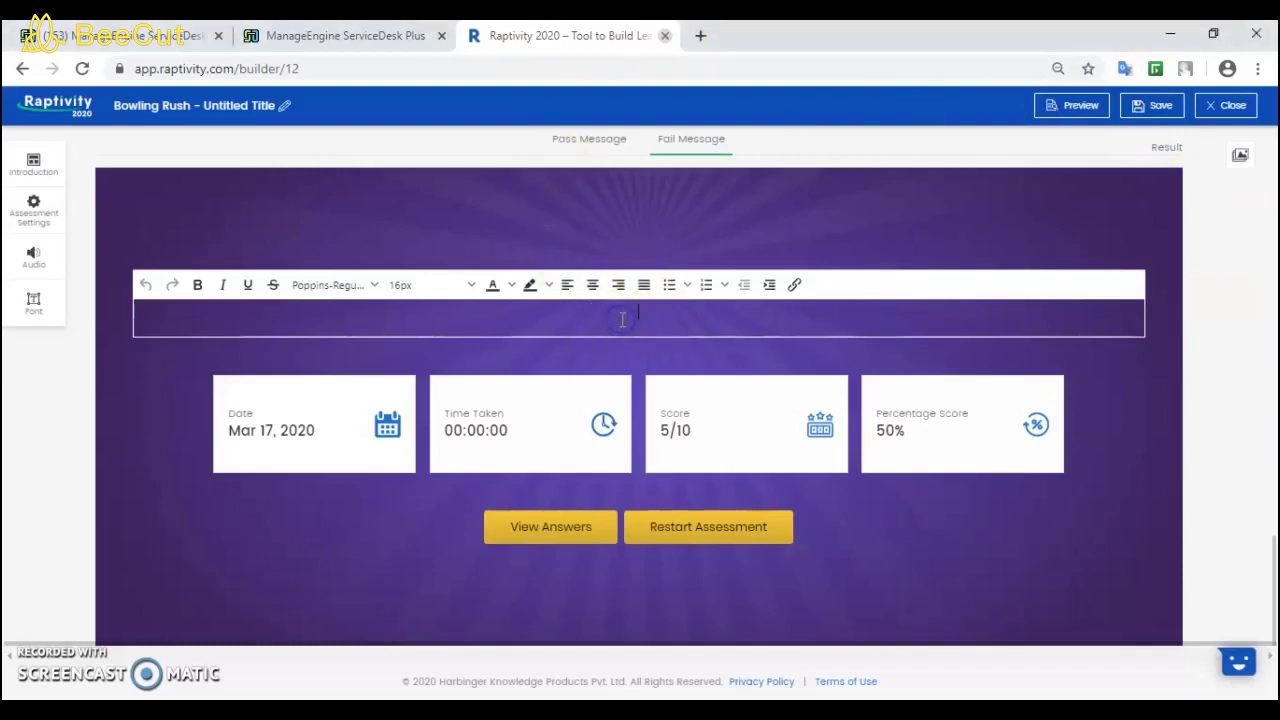
pyautogui.write('Sorry You have failed the assessment. Try harder next time.')
# Format the whole fail message at 22px in light grey.
pyautogui.moveTo(811, 334); pyautogui.dragTo(604, 302)
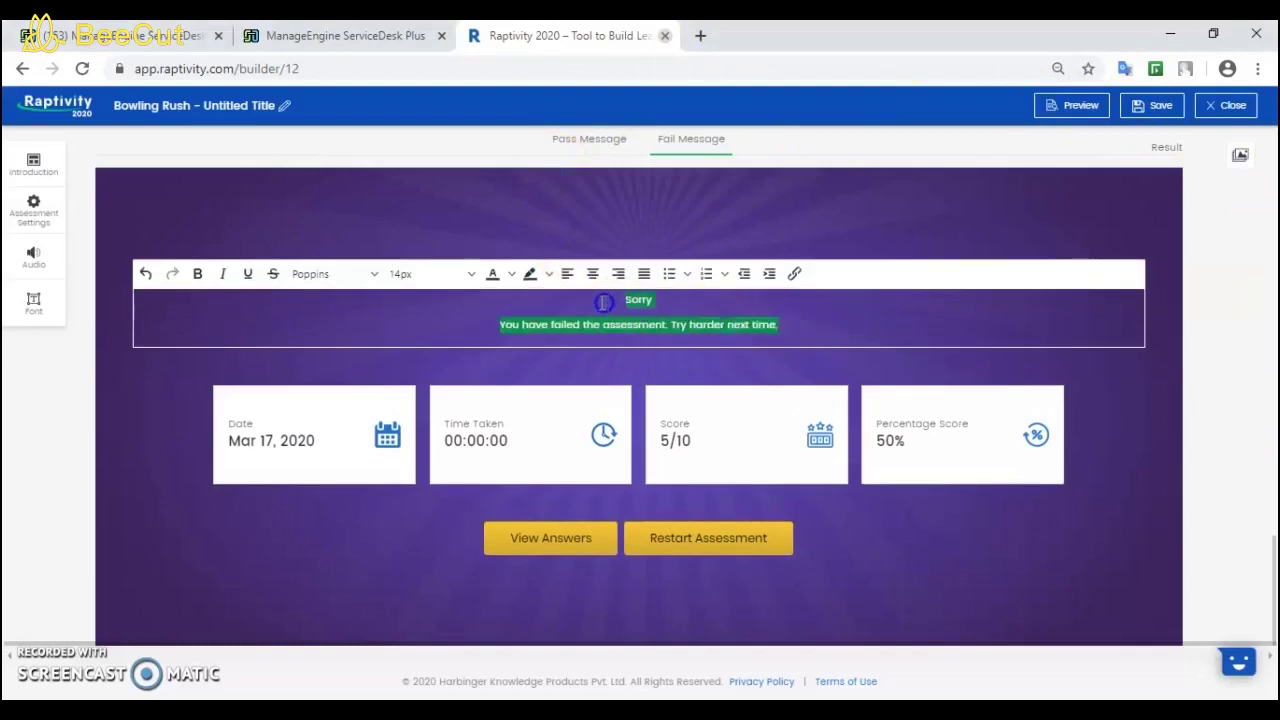
pyautogui.click(471, 274)
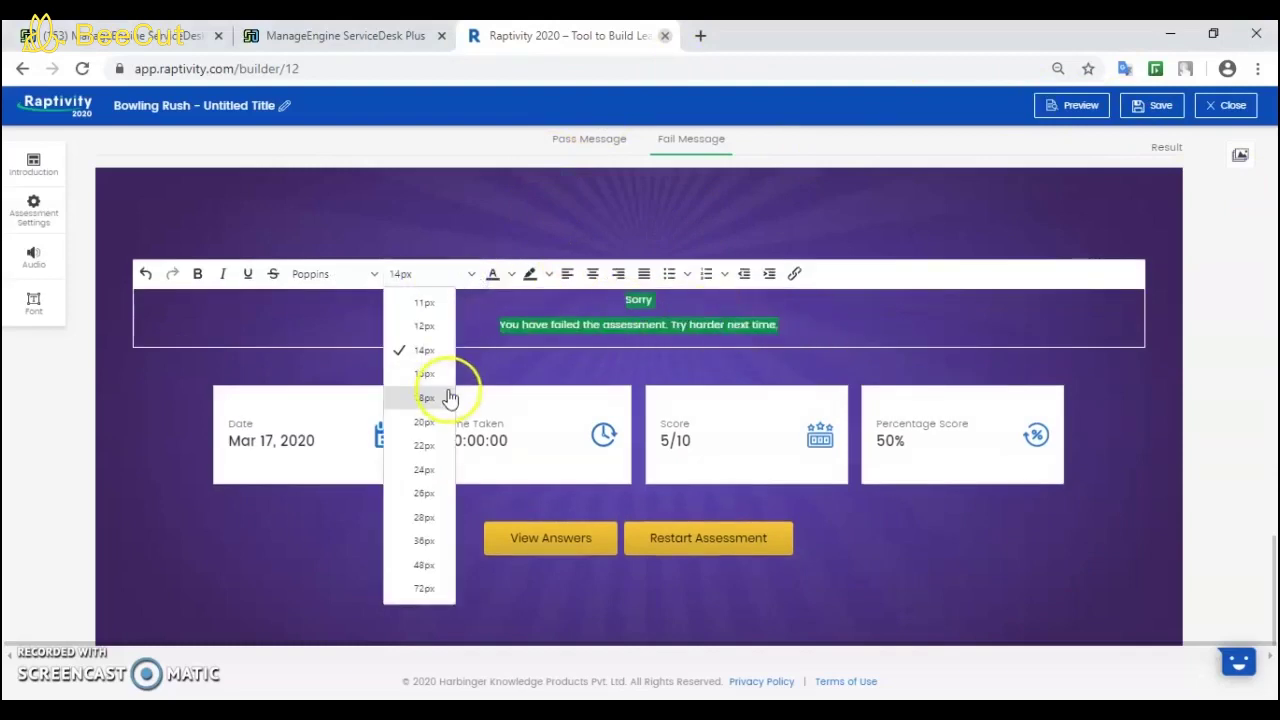
pyautogui.click(428, 448)
pyautogui.click(510, 265)
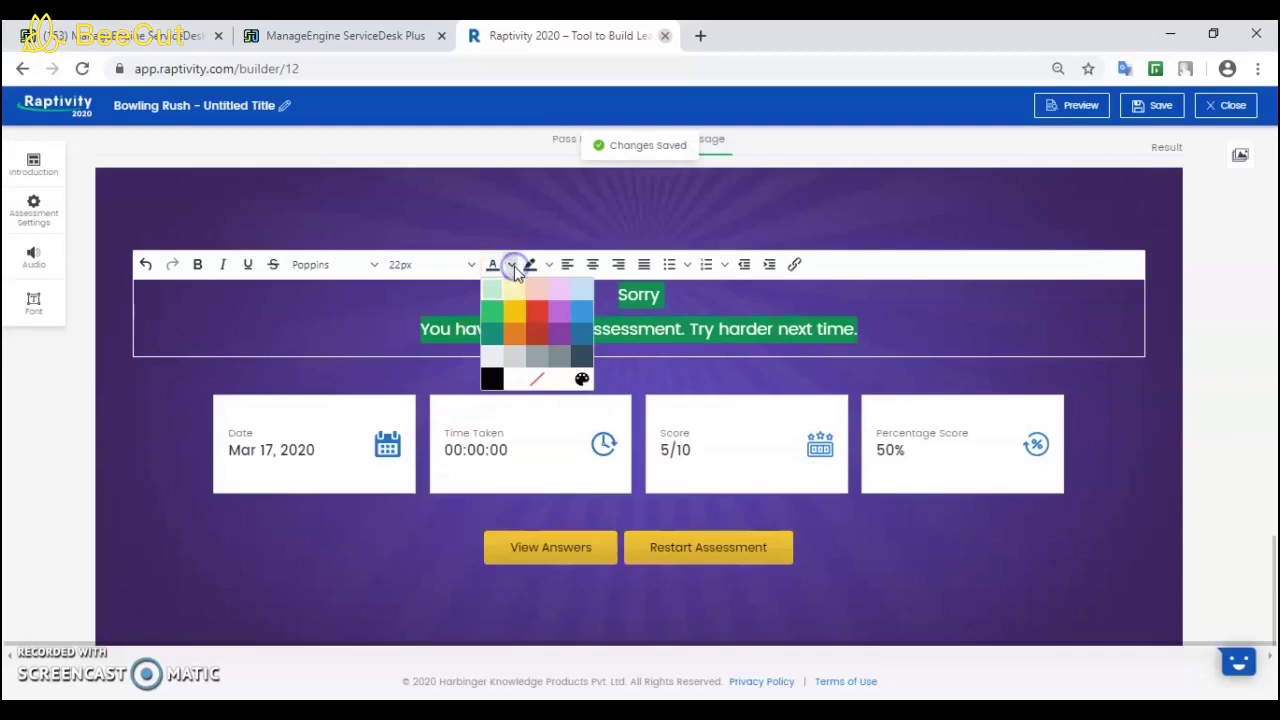
pyautogui.click(490, 358)
pyautogui.click(908, 266)
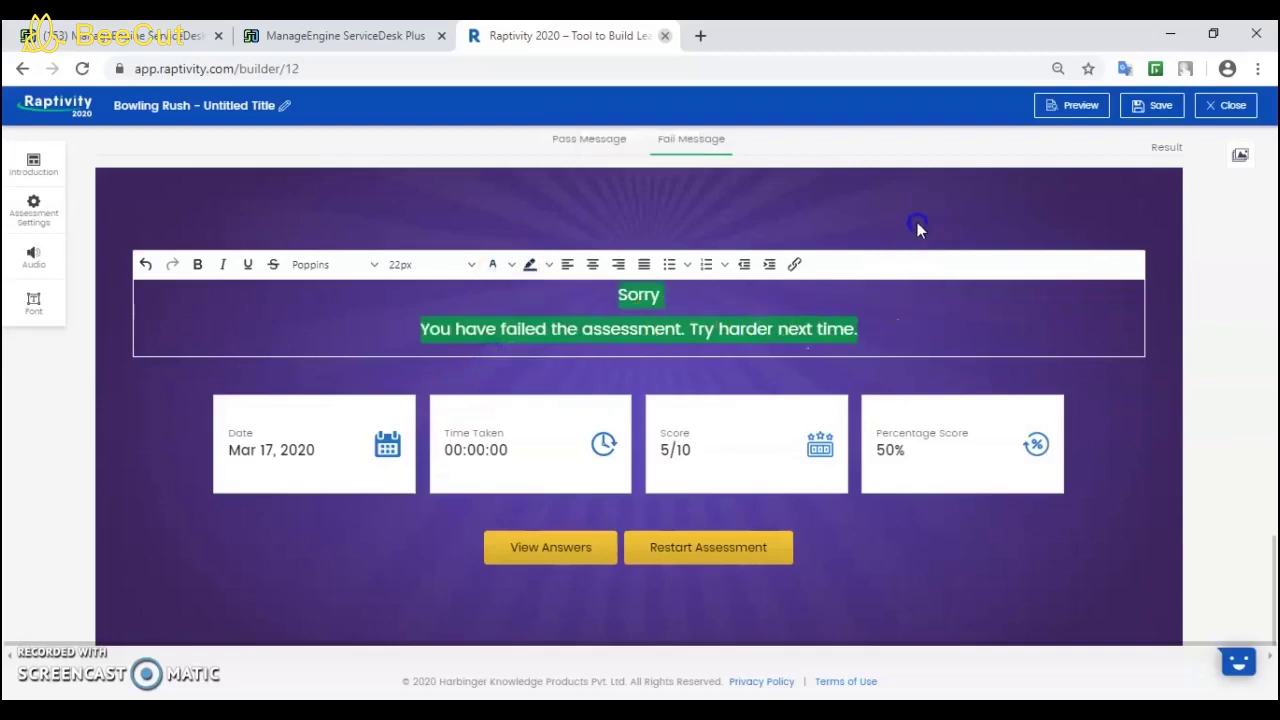
pyautogui.click(711, 317)
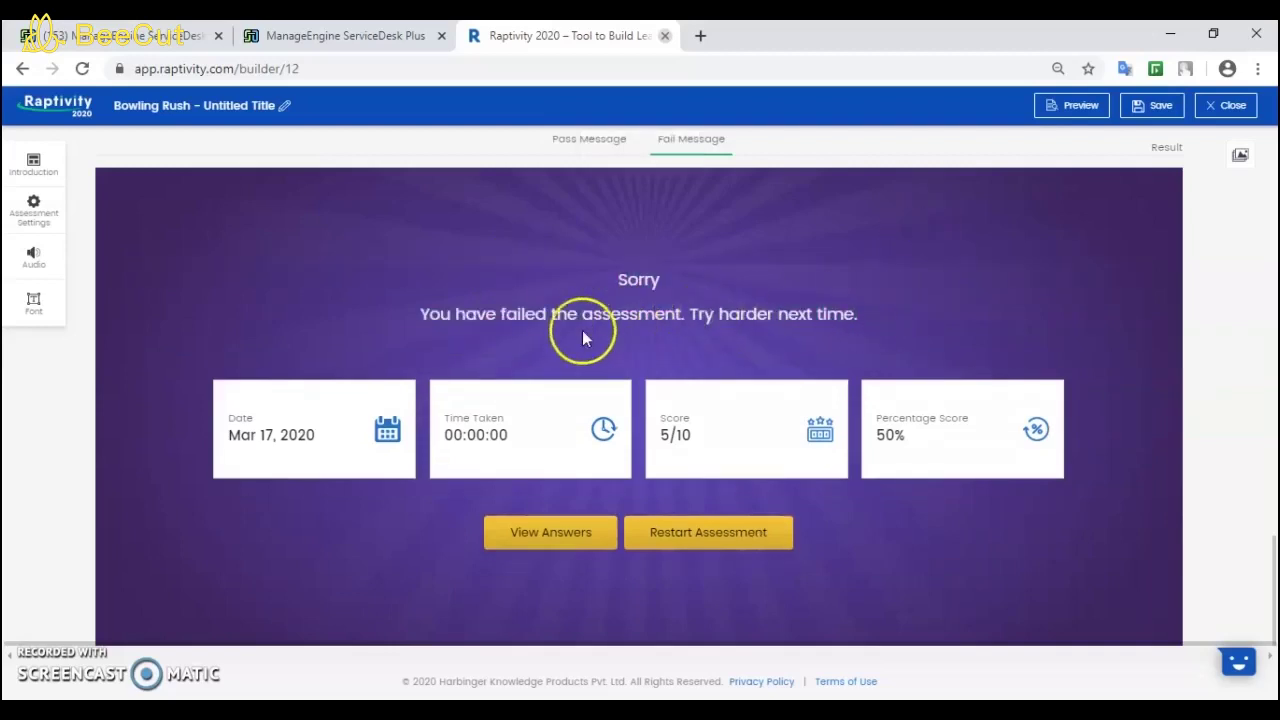
# Examine the audio settings, including the audio library for playing across all slides and the form for uploading new audio.
pyautogui.click(38, 262)
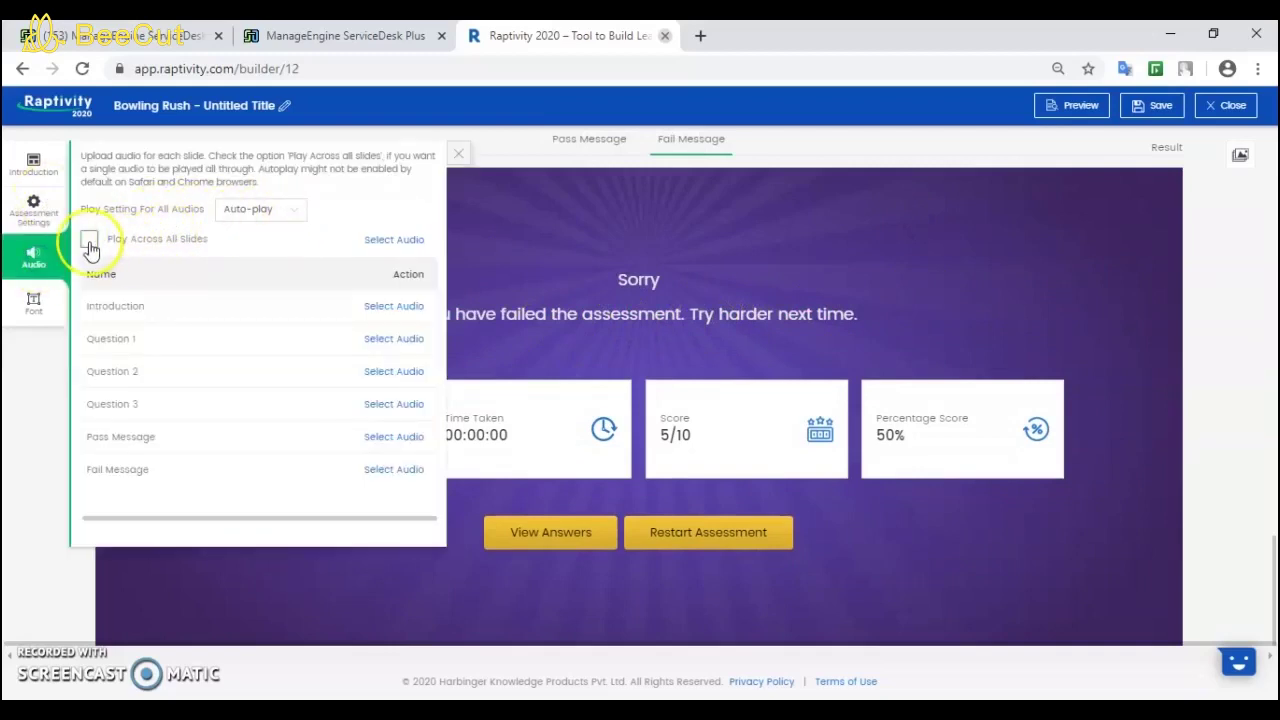
pyautogui.click(380, 244)
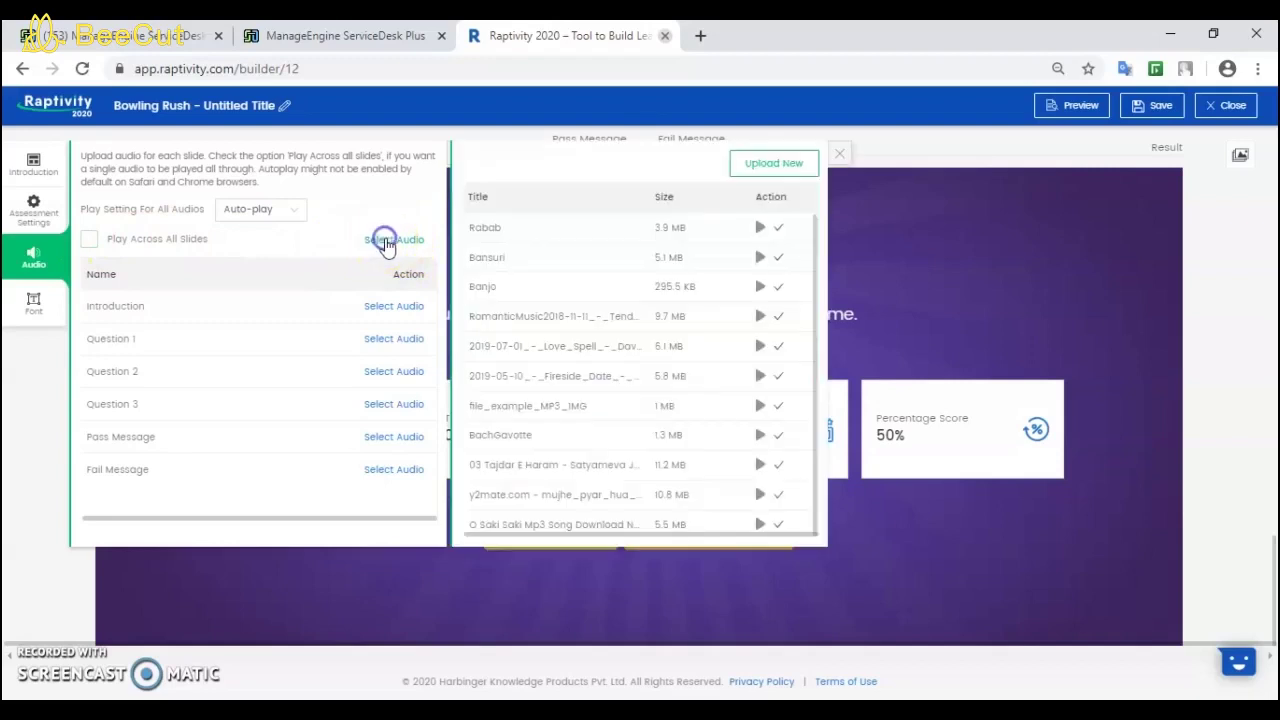
pyautogui.click(790, 163)
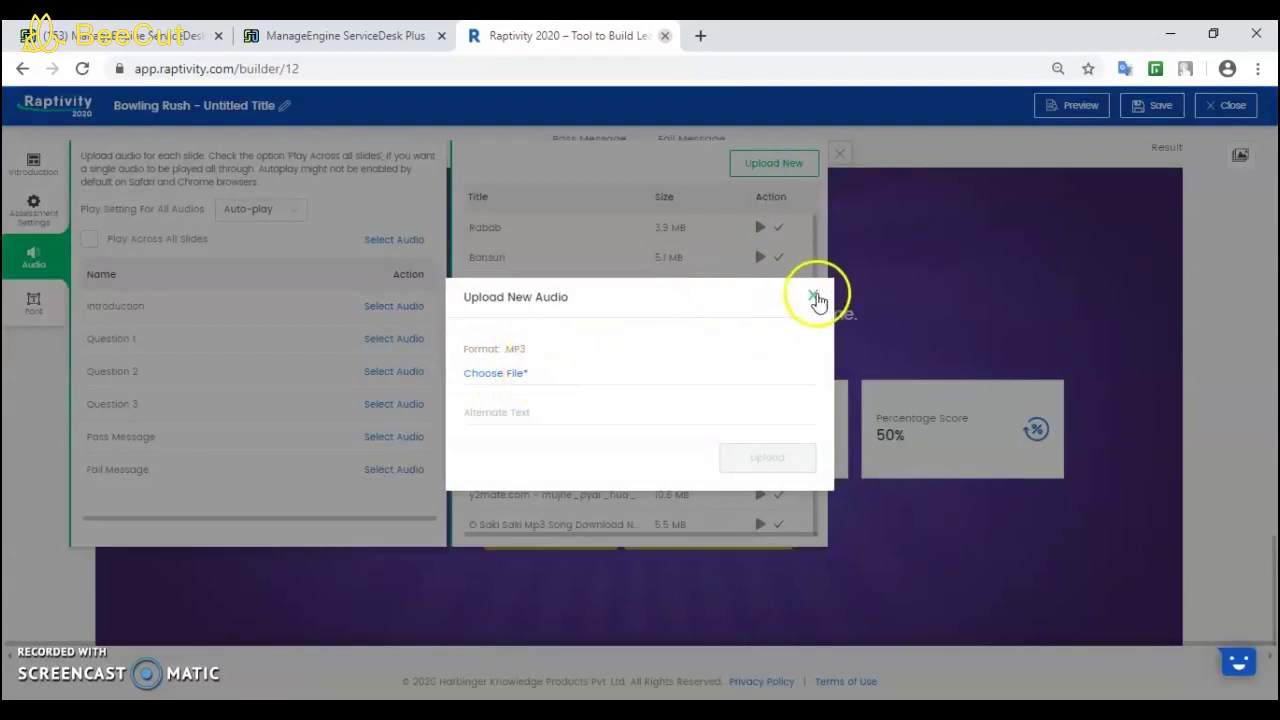
pyautogui.click(813, 296)
pyautogui.click(841, 154)
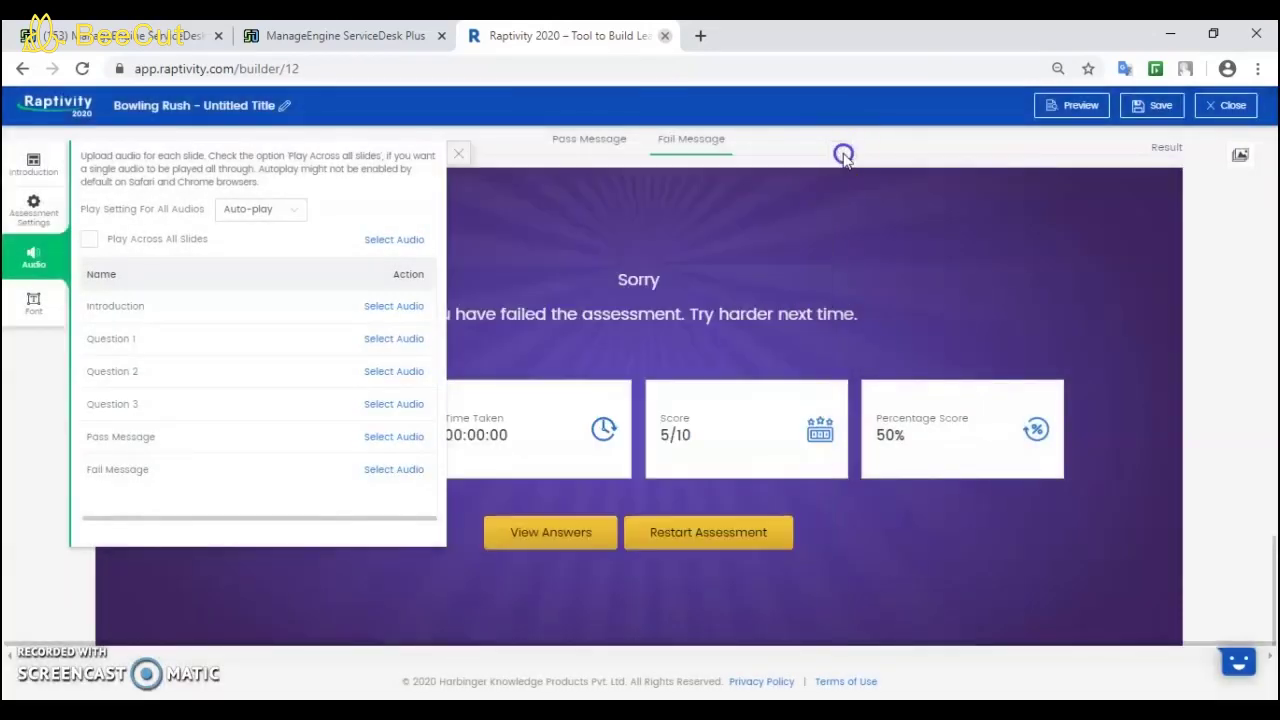
pyautogui.click(459, 158)
# Examine the custom font list and the form for uploading a new font.
pyautogui.click(30, 310)
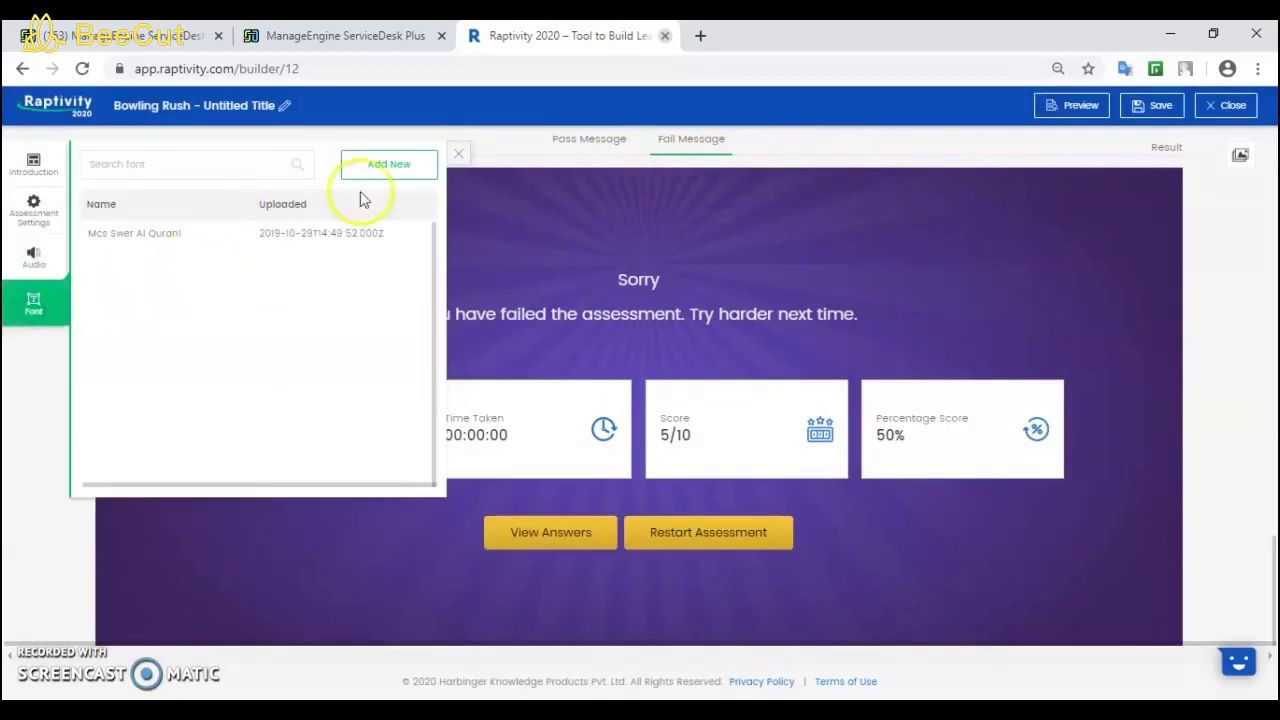
pyautogui.click(397, 168)
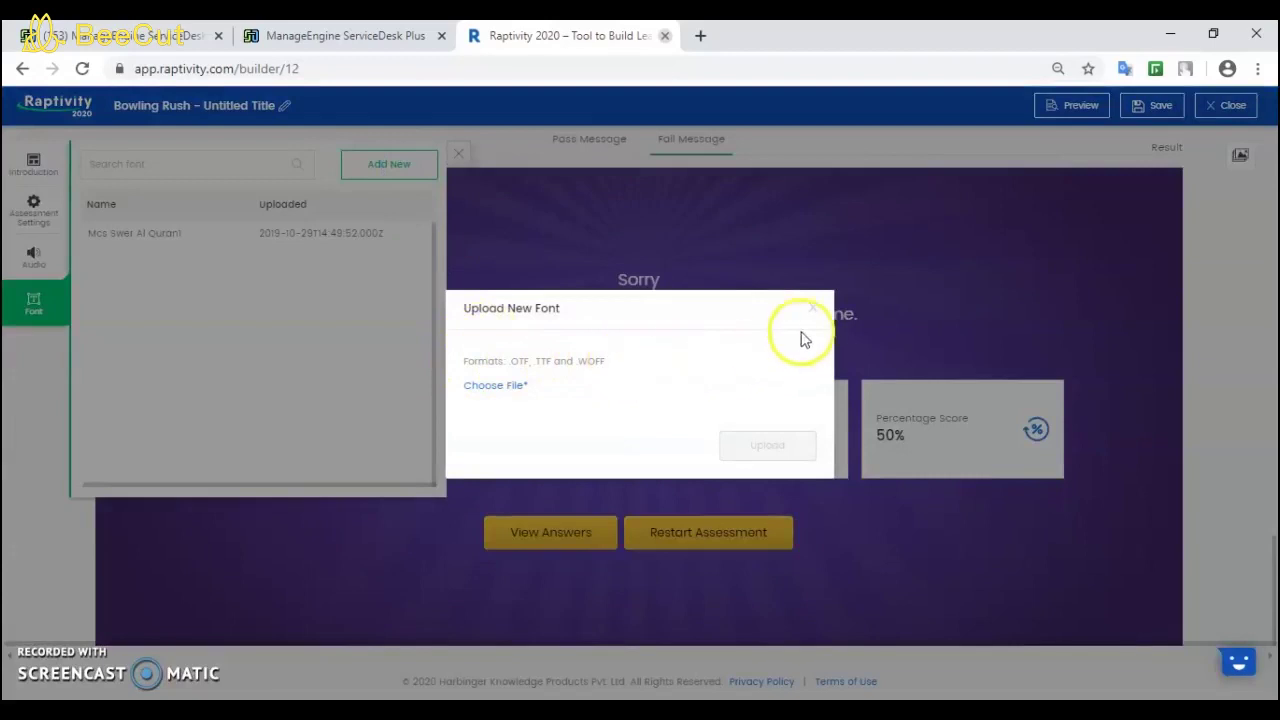
pyautogui.click(813, 309)
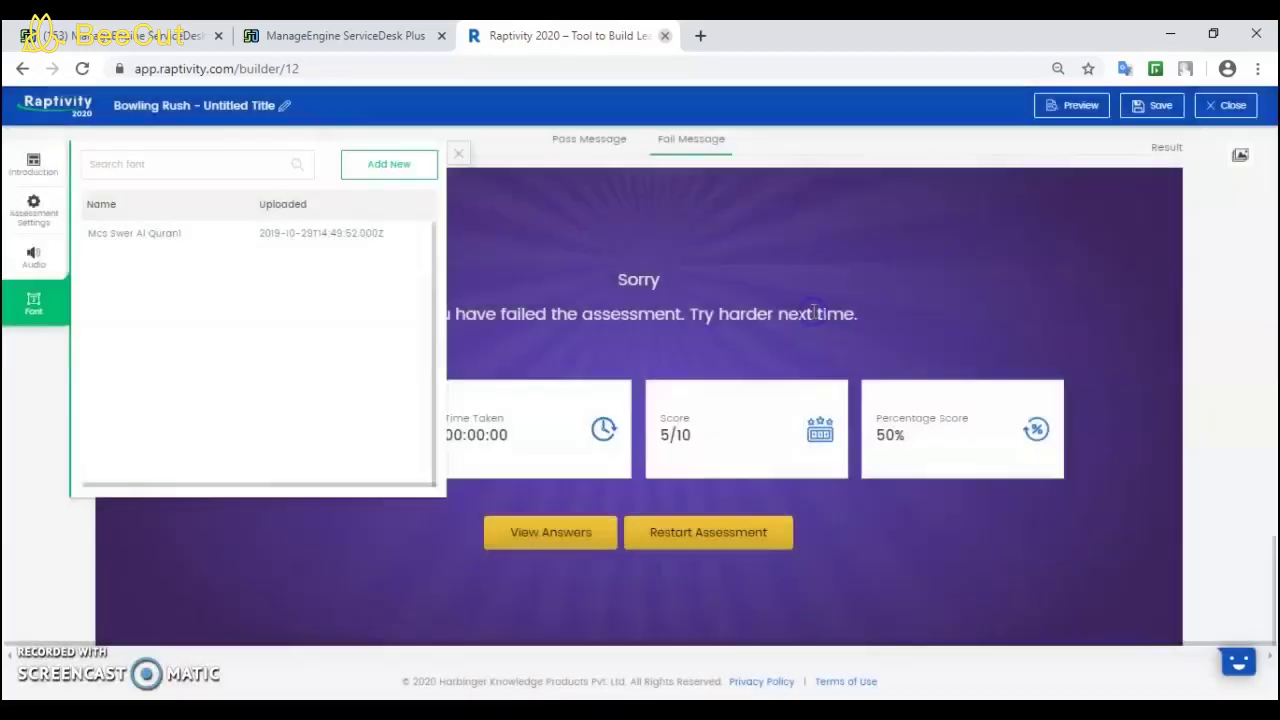
pyautogui.click(459, 158)
# Save the Bowling Rush interaction with its finished pass and fail messages.
pyautogui.click(1160, 108)
pyautogui.click(788, 225)
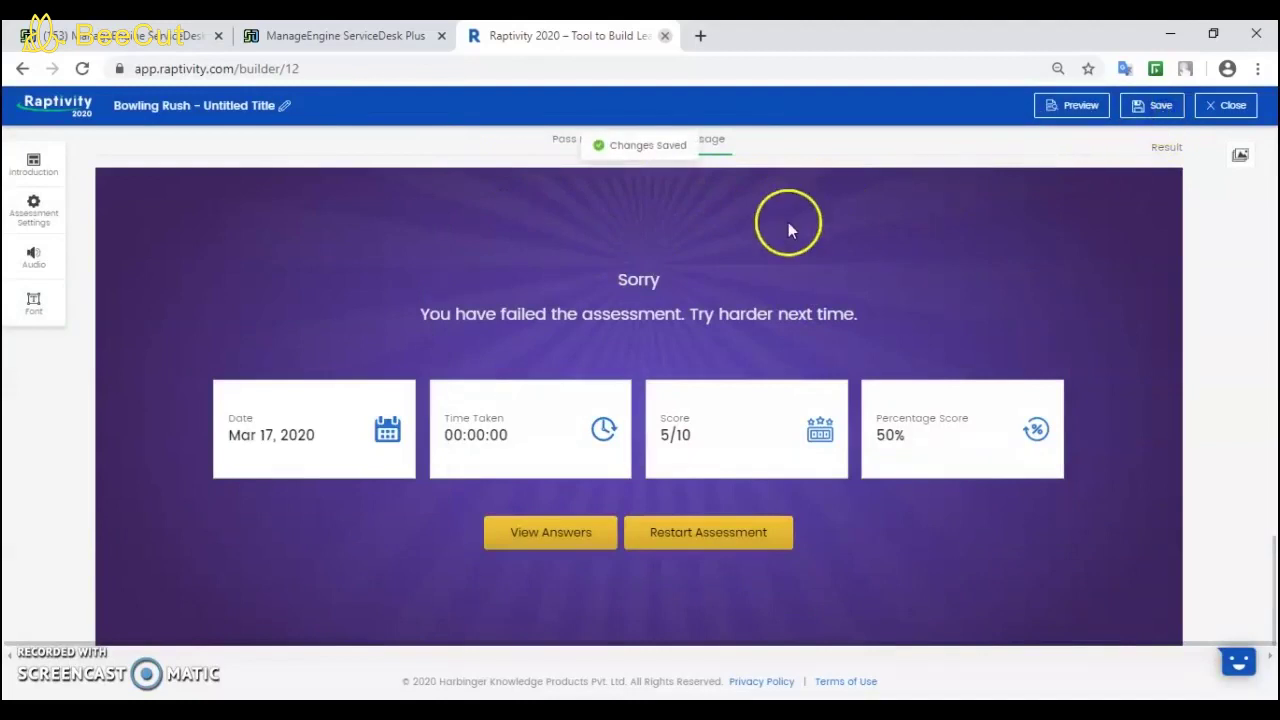
# Review the whole interaction, from the introduction through the three questions and their feedback to the result screen.
pyautogui.scroll(15, 579, 317)
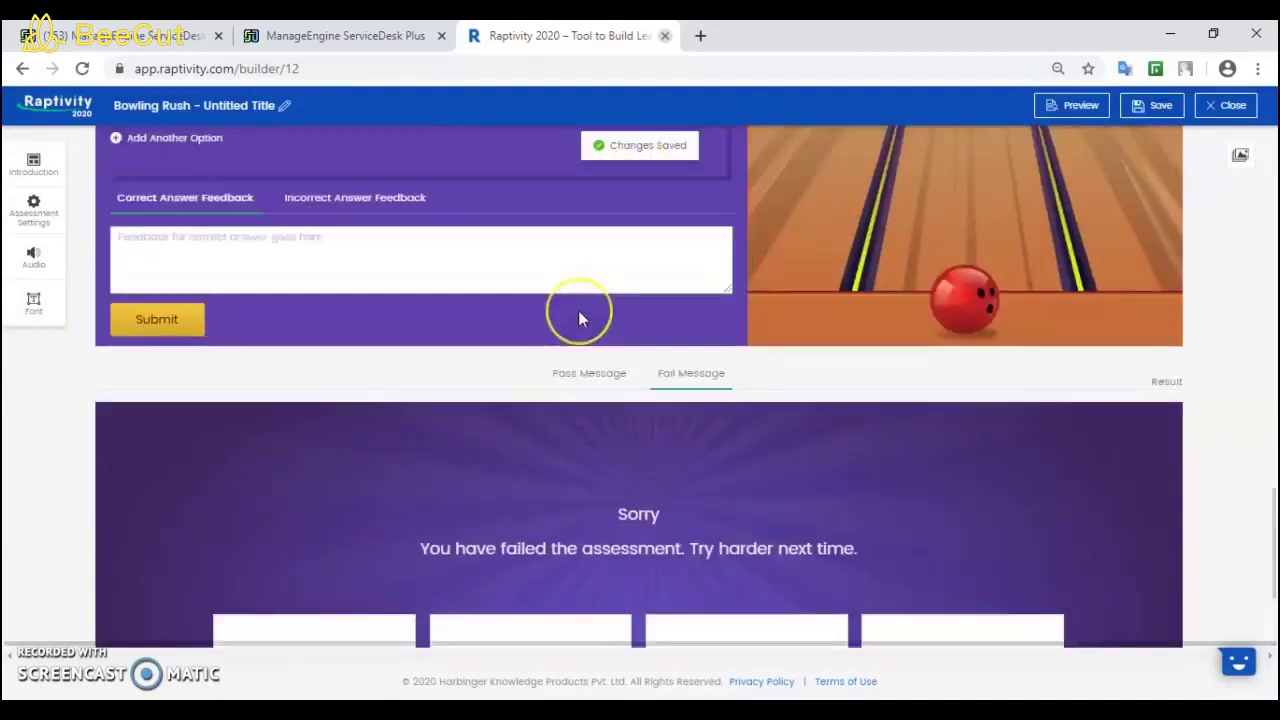
pyautogui.scroll(10, 579, 318)
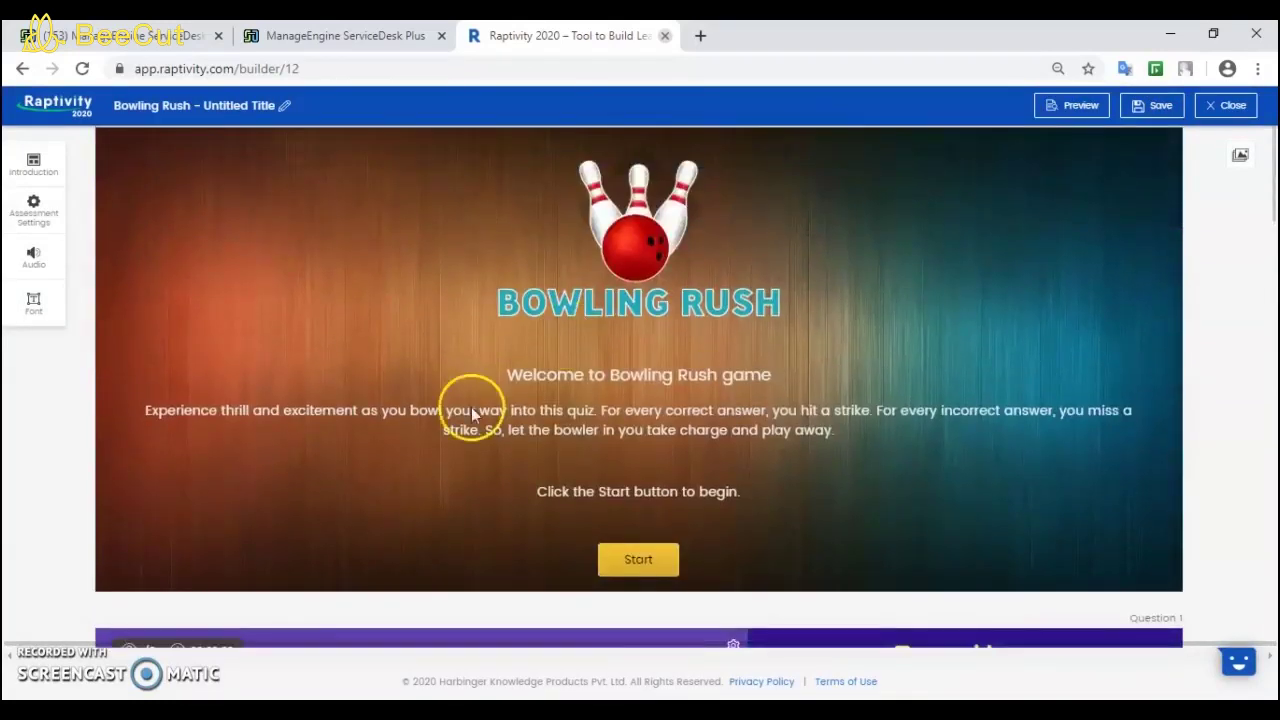
pyautogui.click(647, 355)
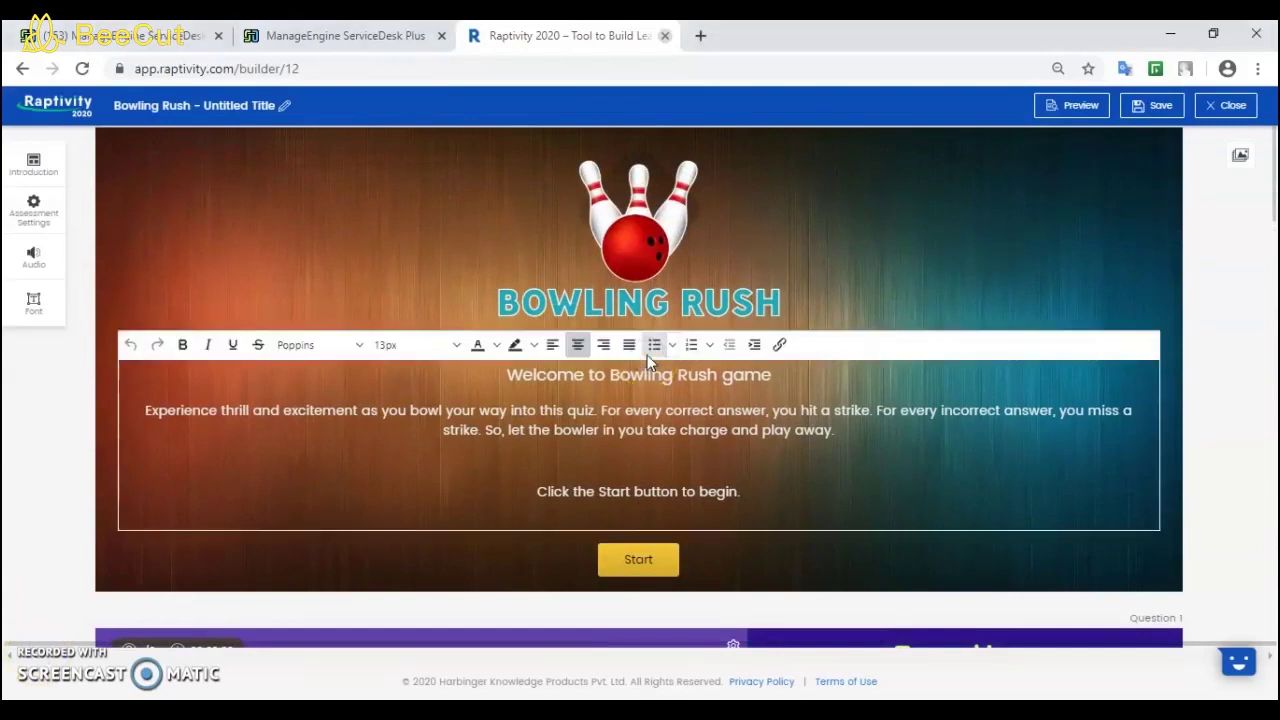
pyautogui.scroll(-1, 647, 355)
pyautogui.click(424, 201)
pyautogui.scroll(-3, 424, 201)
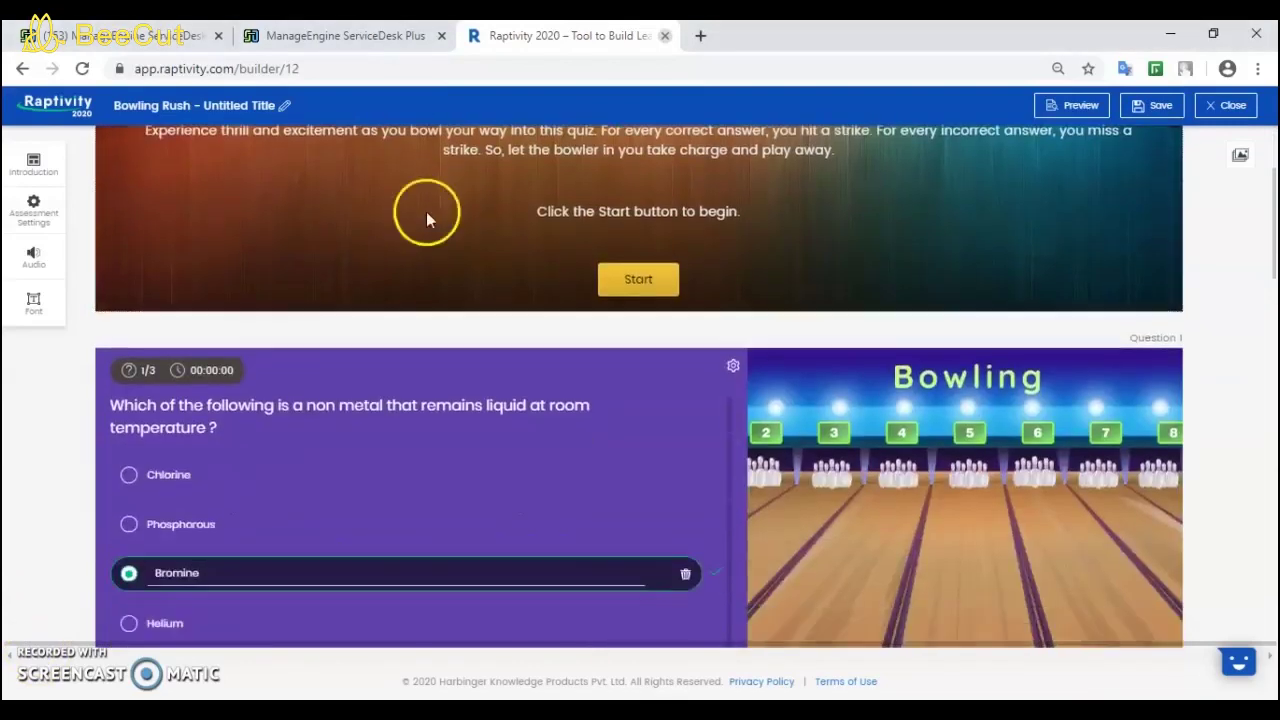
pyautogui.scroll(-3, 363, 489)
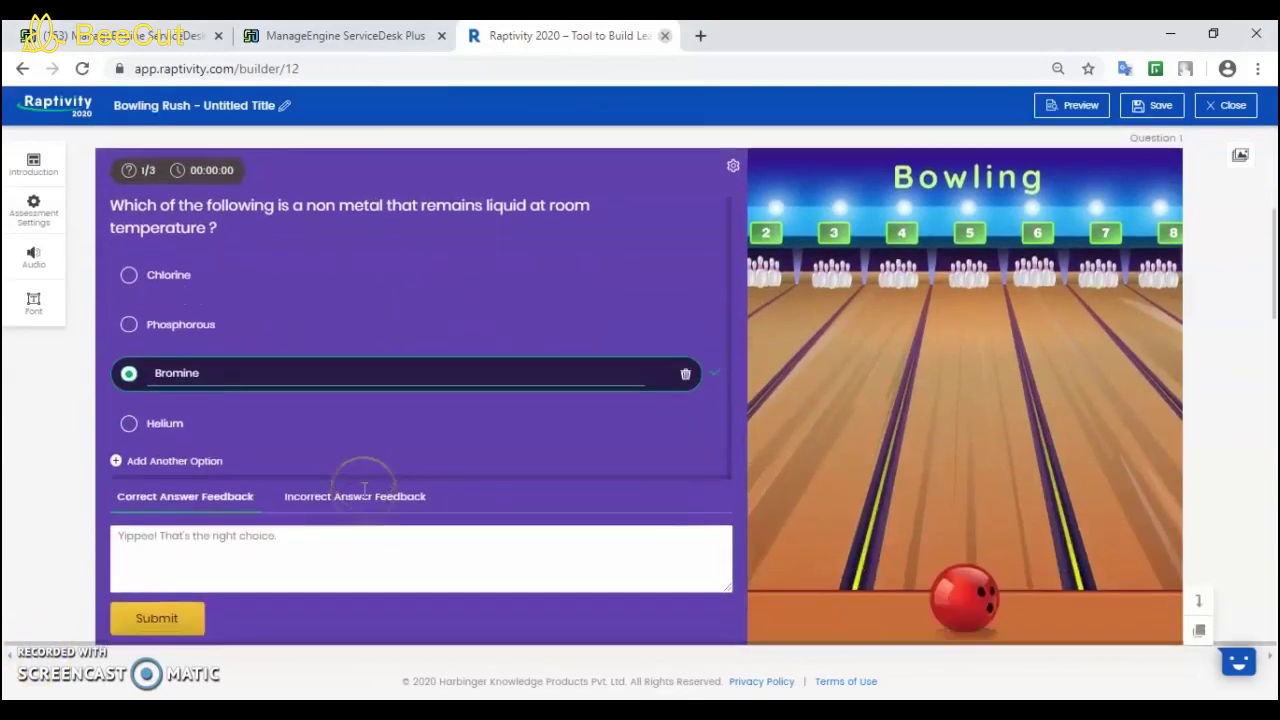
pyautogui.scroll(-3, 363, 489)
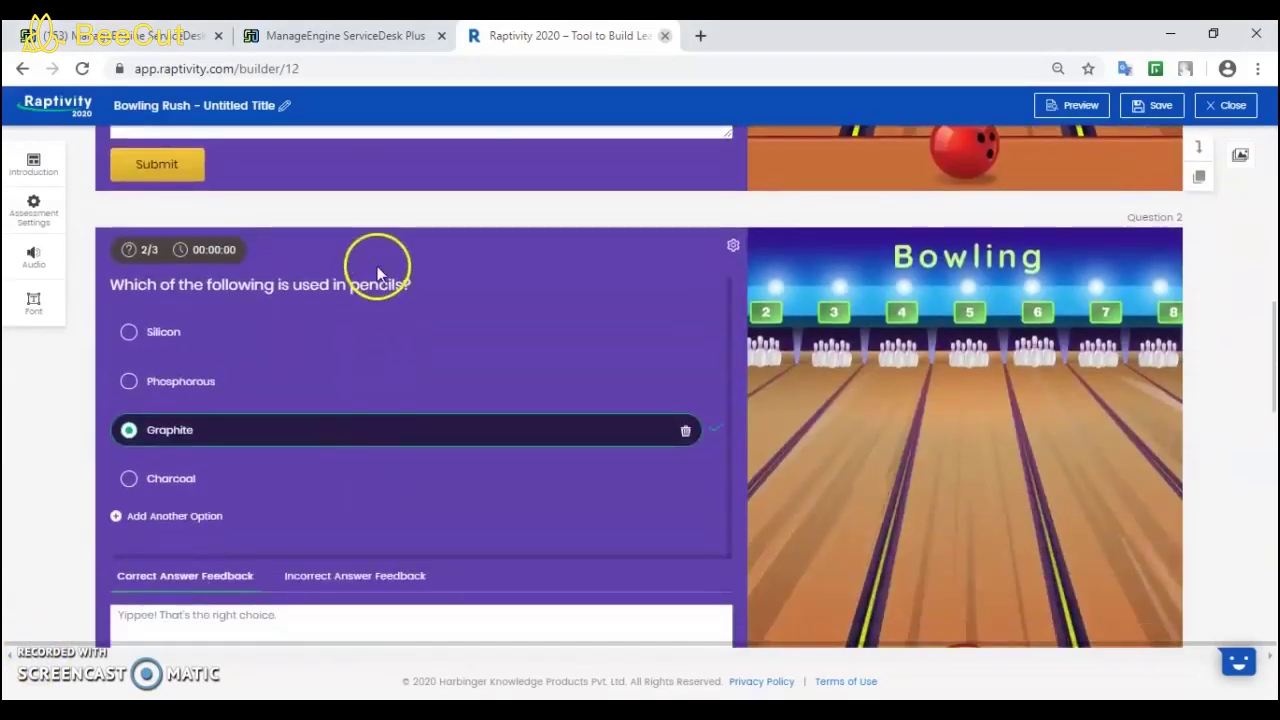
pyautogui.scroll(-3, 394, 524)
pyautogui.scroll(-3, 394, 524)
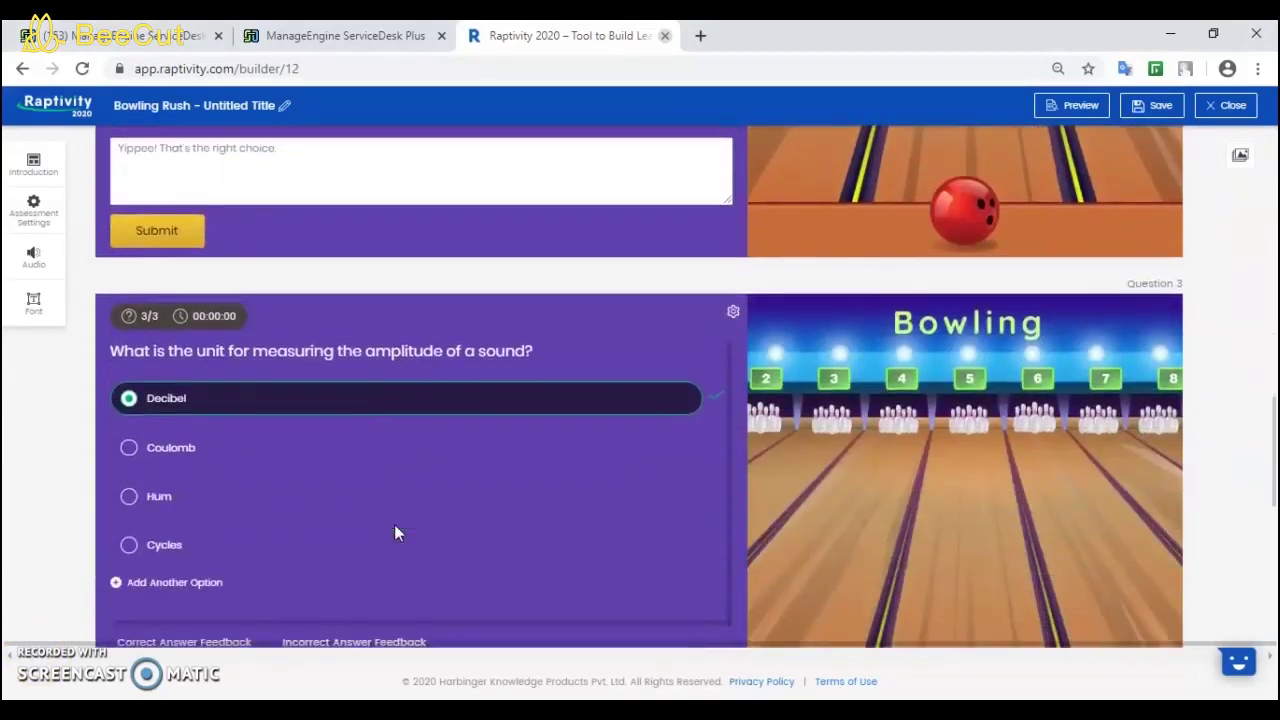
pyautogui.scroll(-5, 435, 415)
pyautogui.scroll(-2, 447, 438)
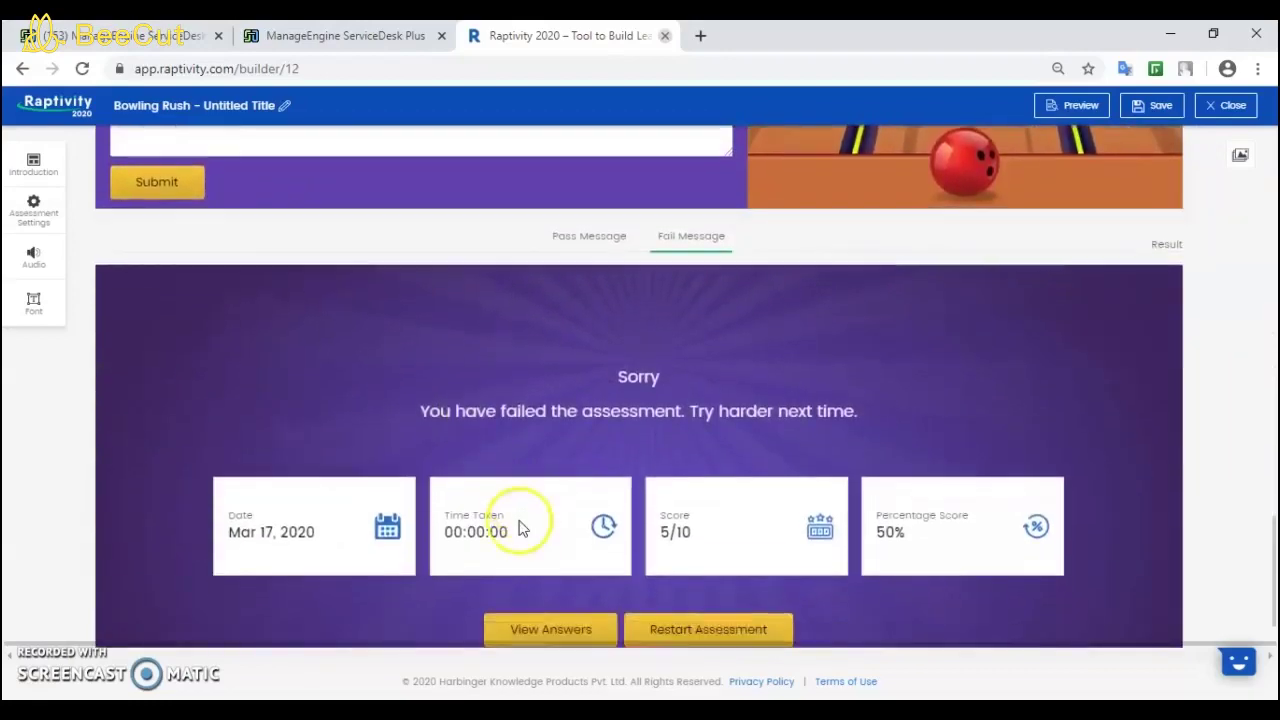
pyautogui.scroll(15, 737, 590)
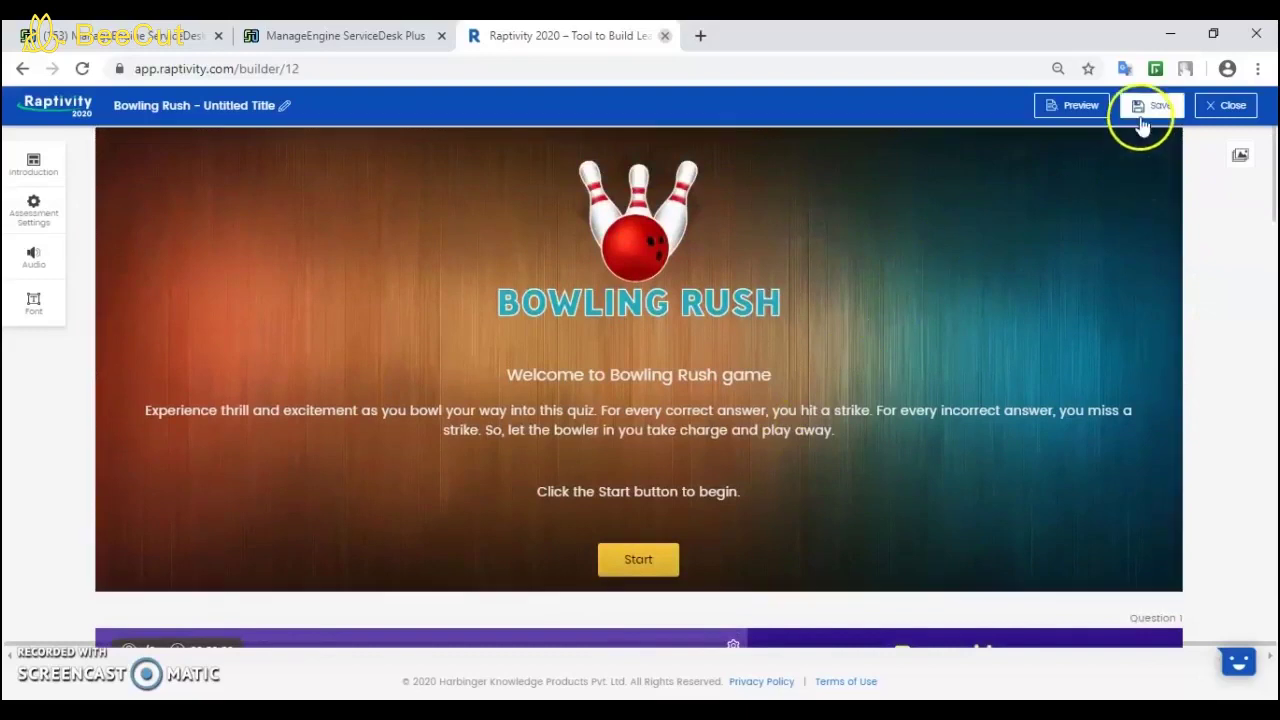
# Save the reviewed interaction again and open its preview.
pyautogui.click(1143, 114)
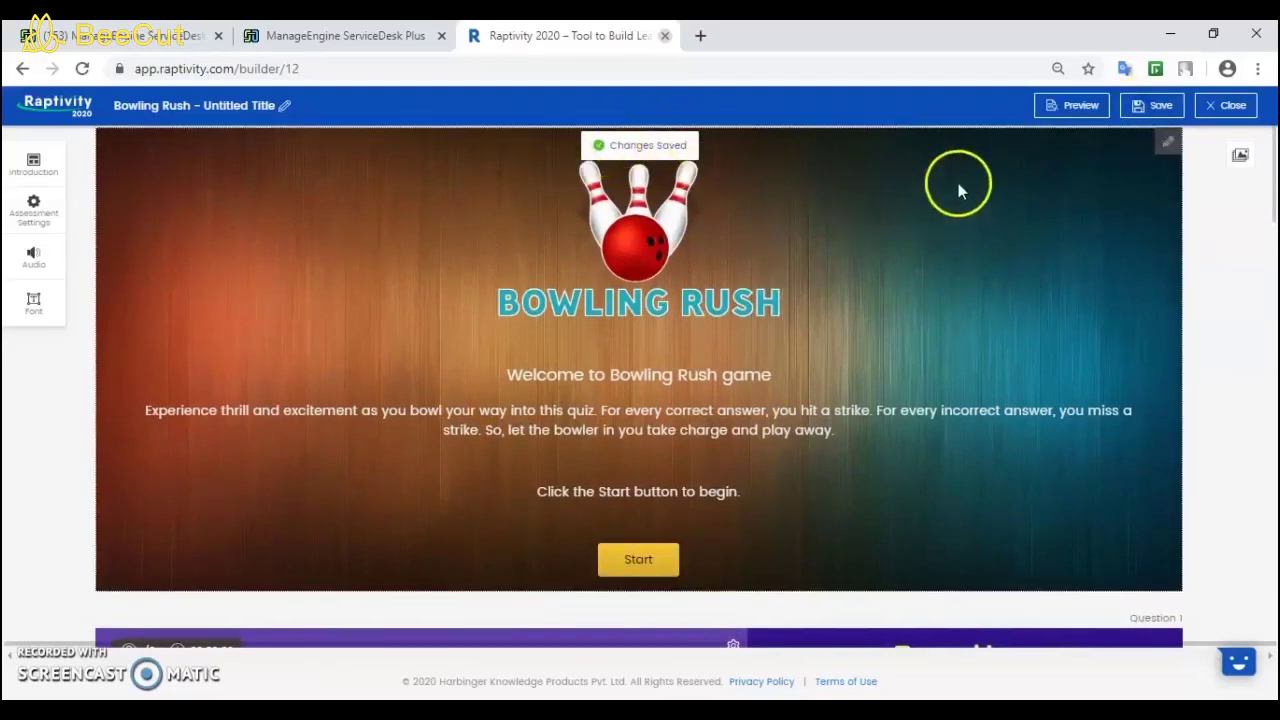
pyautogui.click(1081, 110)
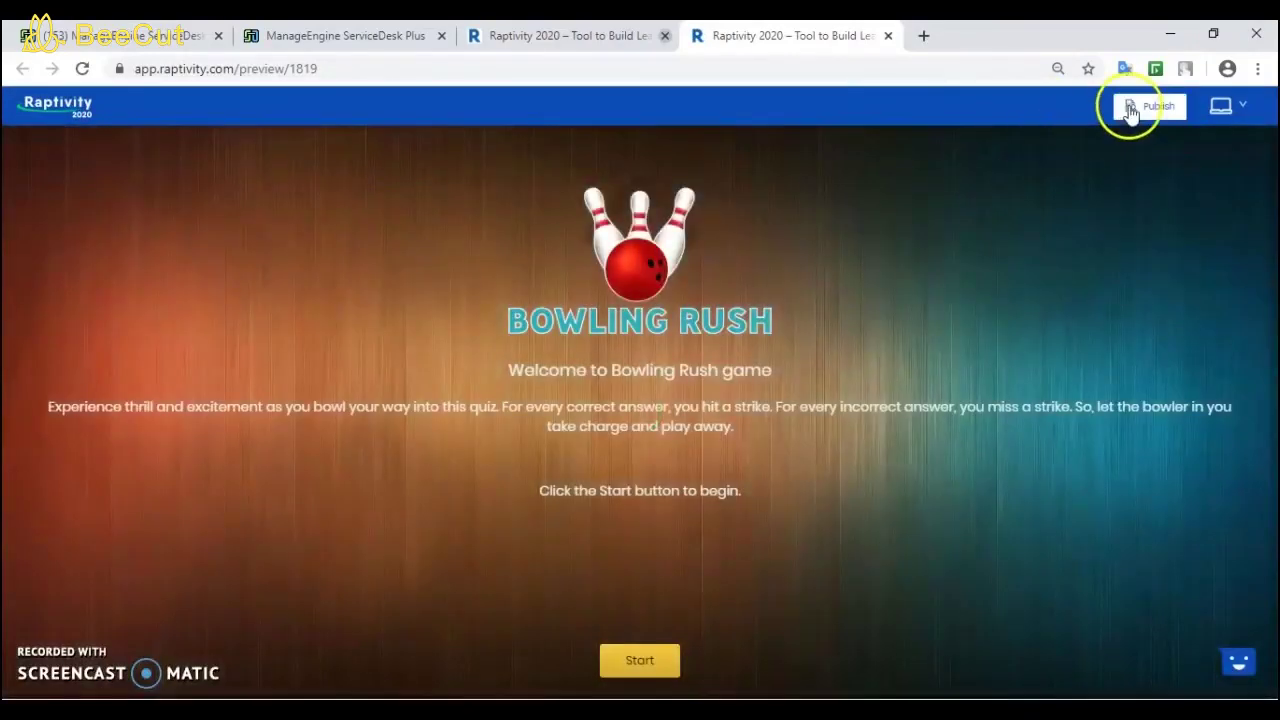
# Publish the interaction under the title "Bowling Rush - abc" with the tracking format None.
pyautogui.click(1129, 110)
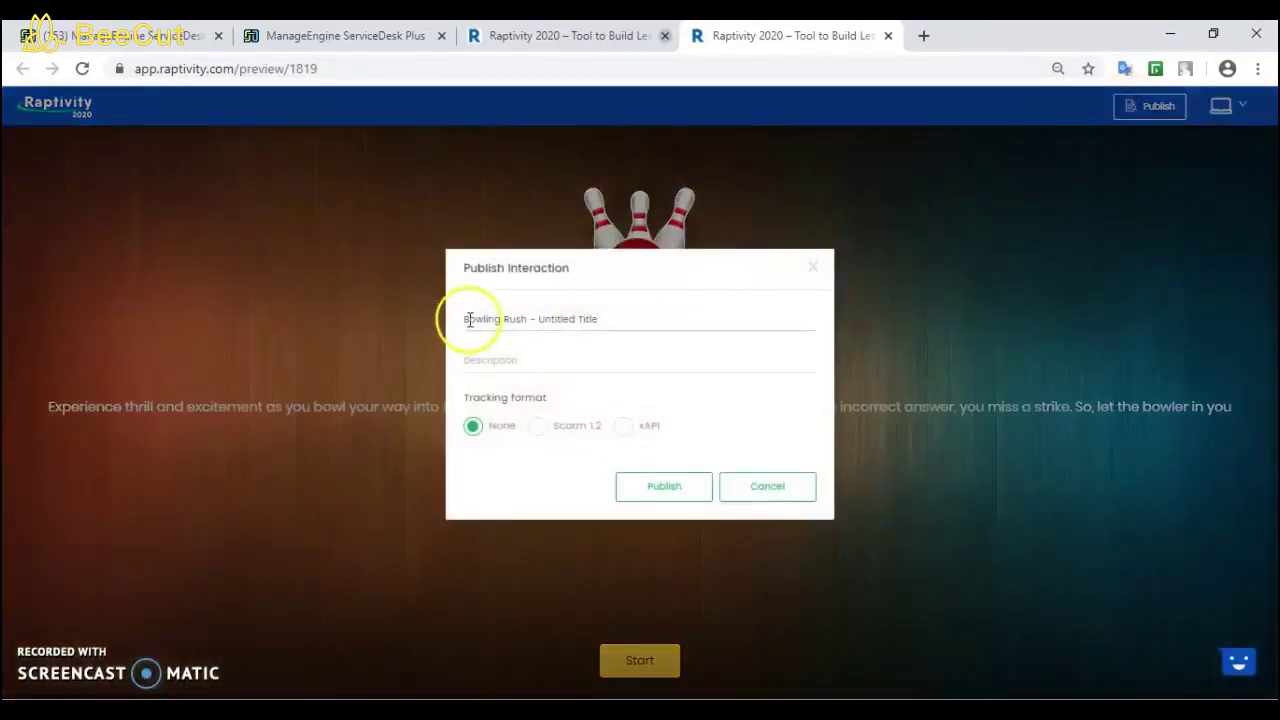
pyautogui.click(593, 320)
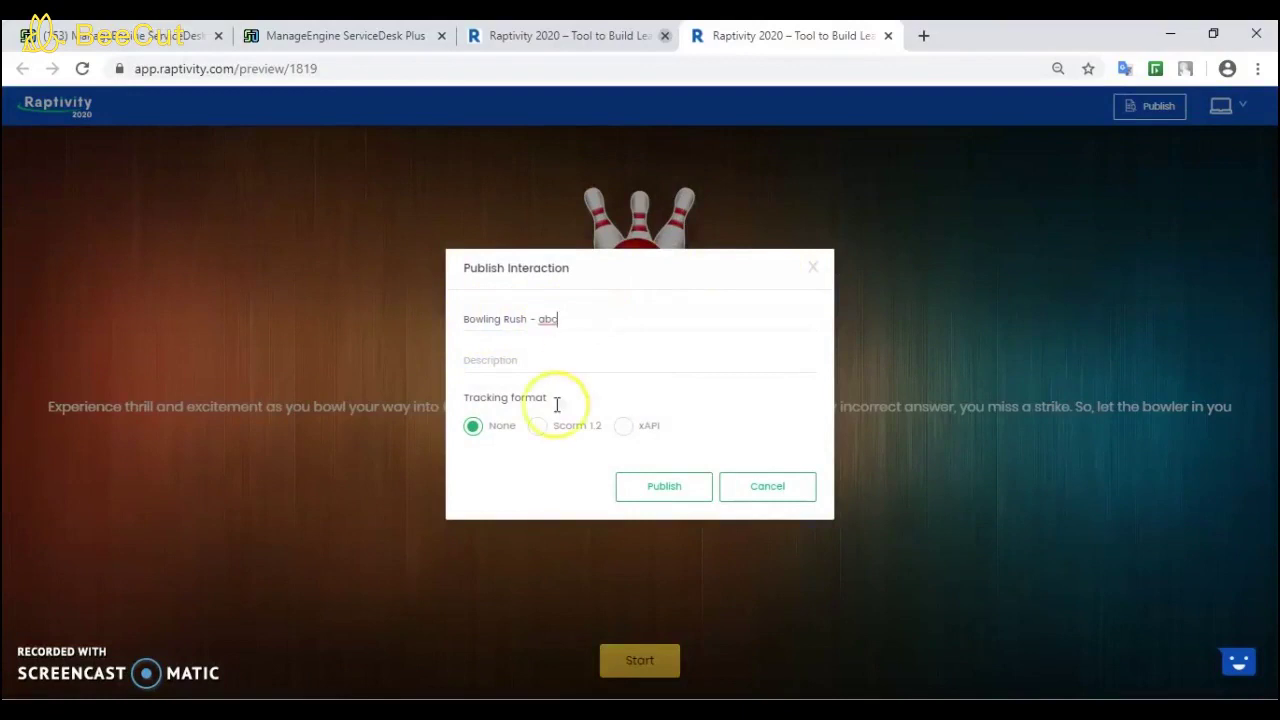
pyautogui.click(639, 497)
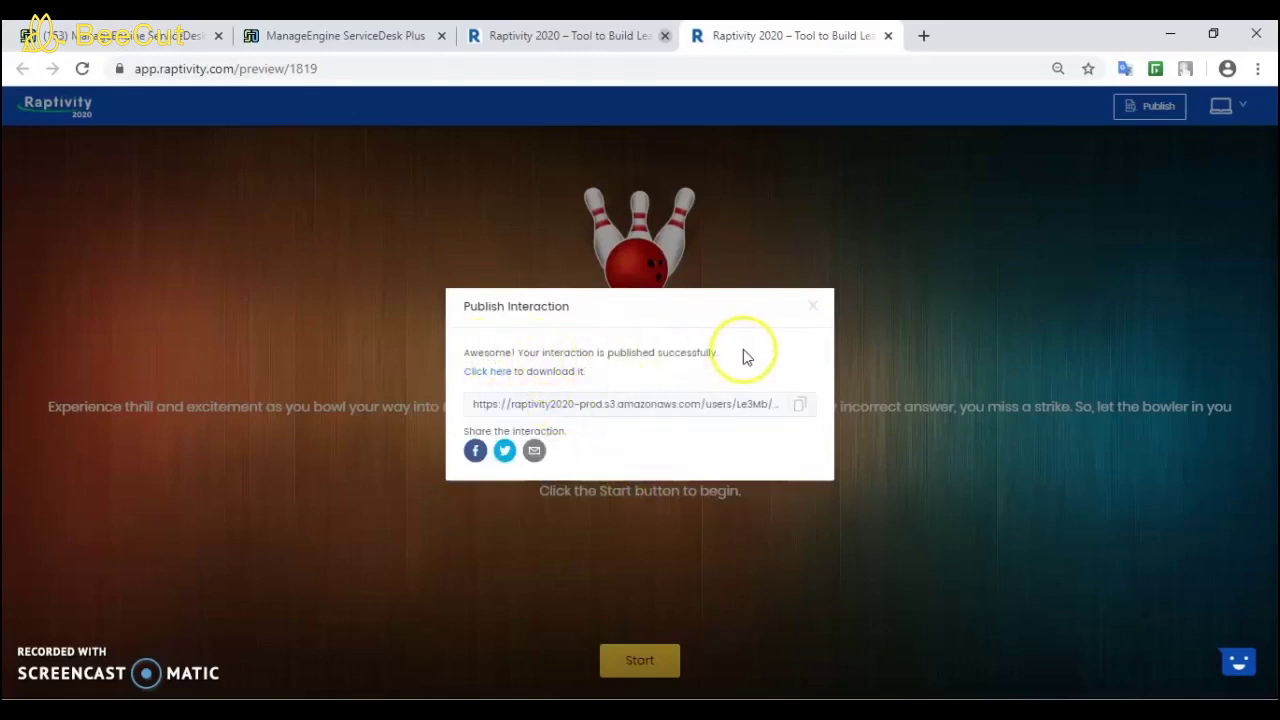
# Download the published interaction package and dismiss the browser's download bar.
pyautogui.click(485, 375)
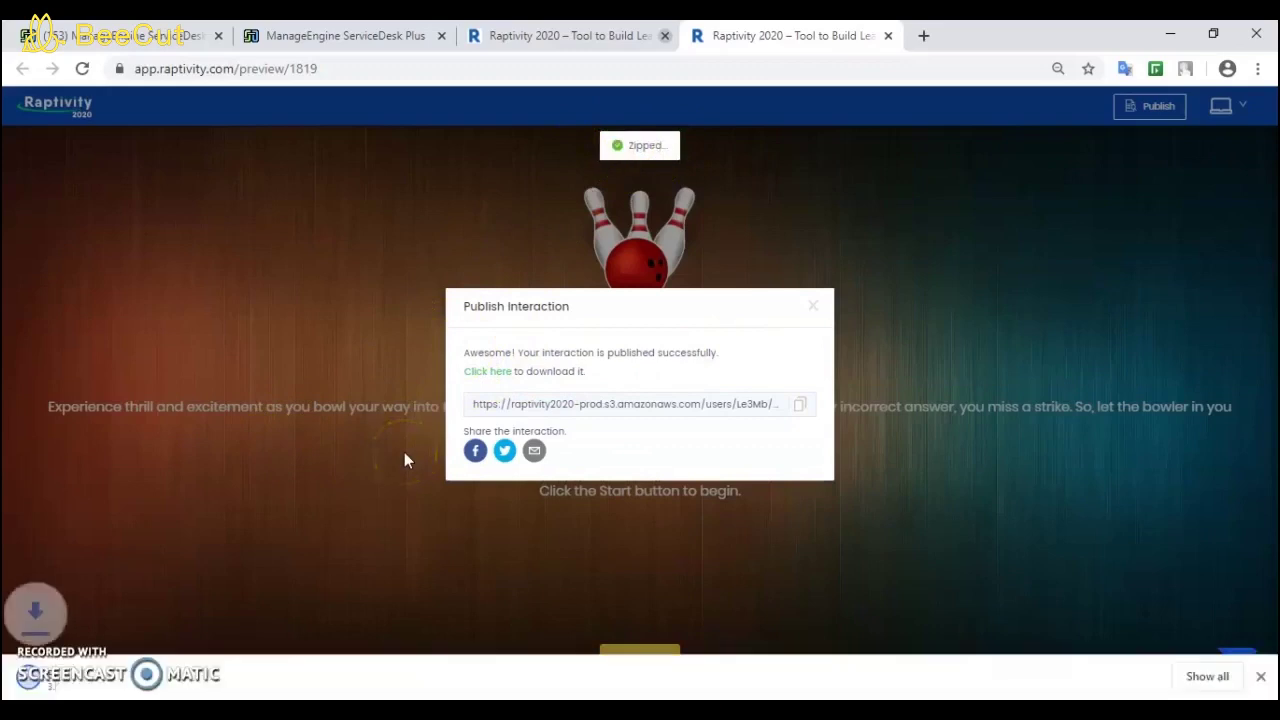
pyautogui.click(72, 688)
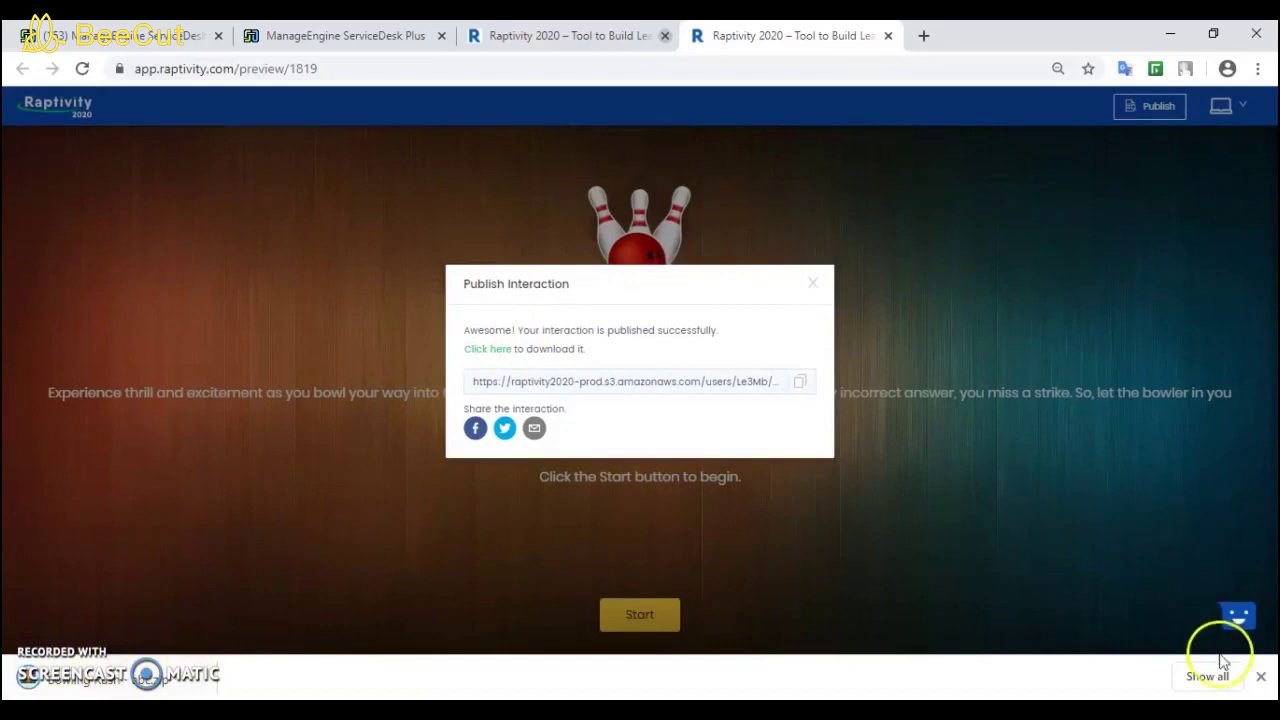
pyautogui.click(1261, 676)
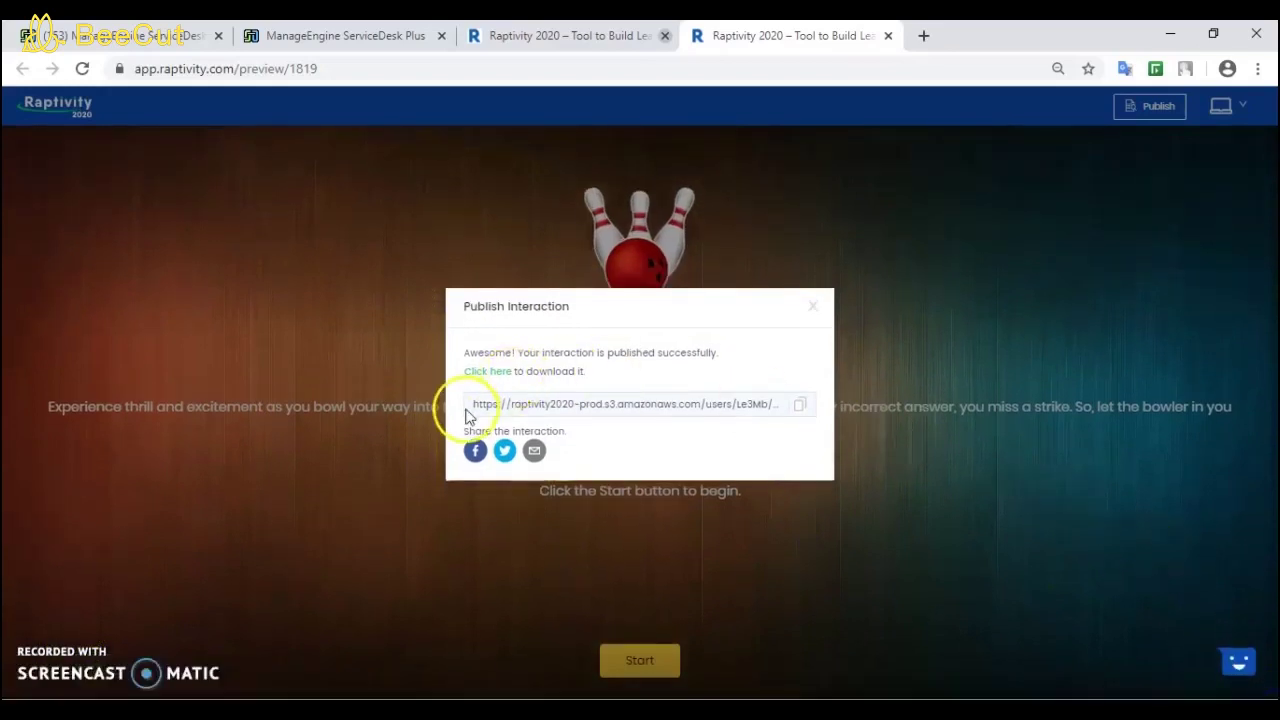
# Copy the published interaction's link and open it in a new browser tab.
pyautogui.click(801, 406)
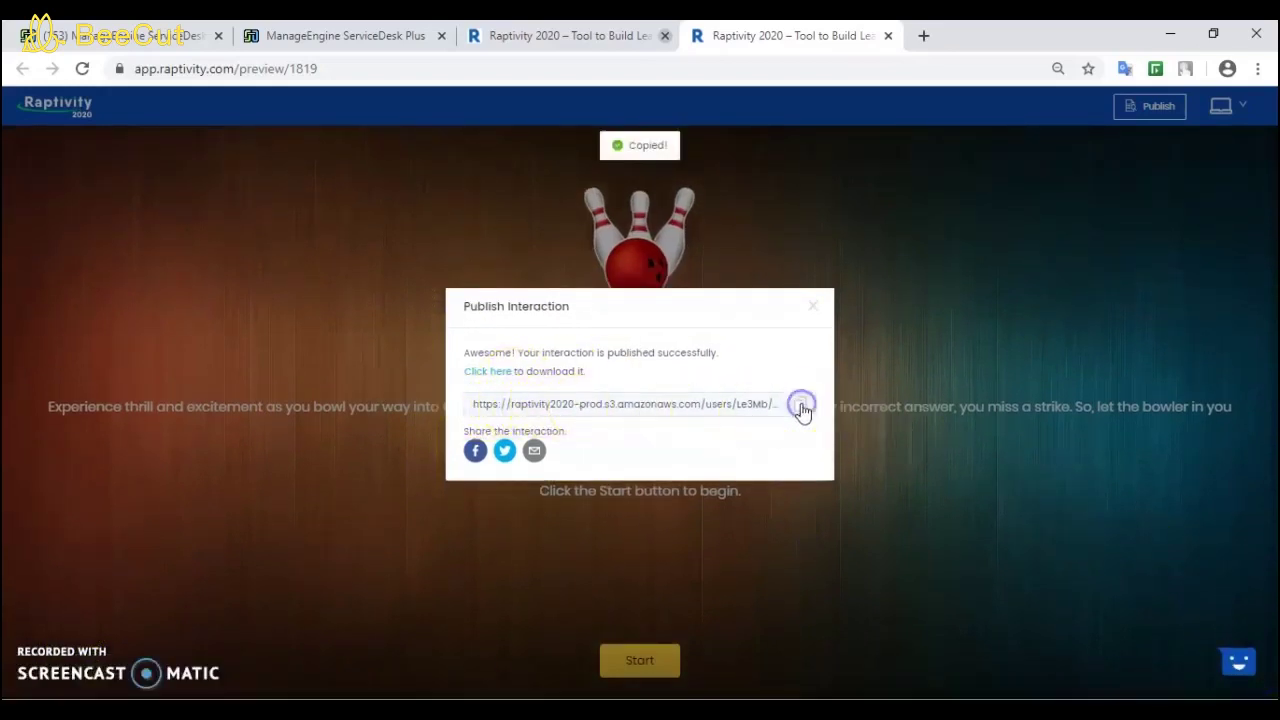
pyautogui.click(926, 40)
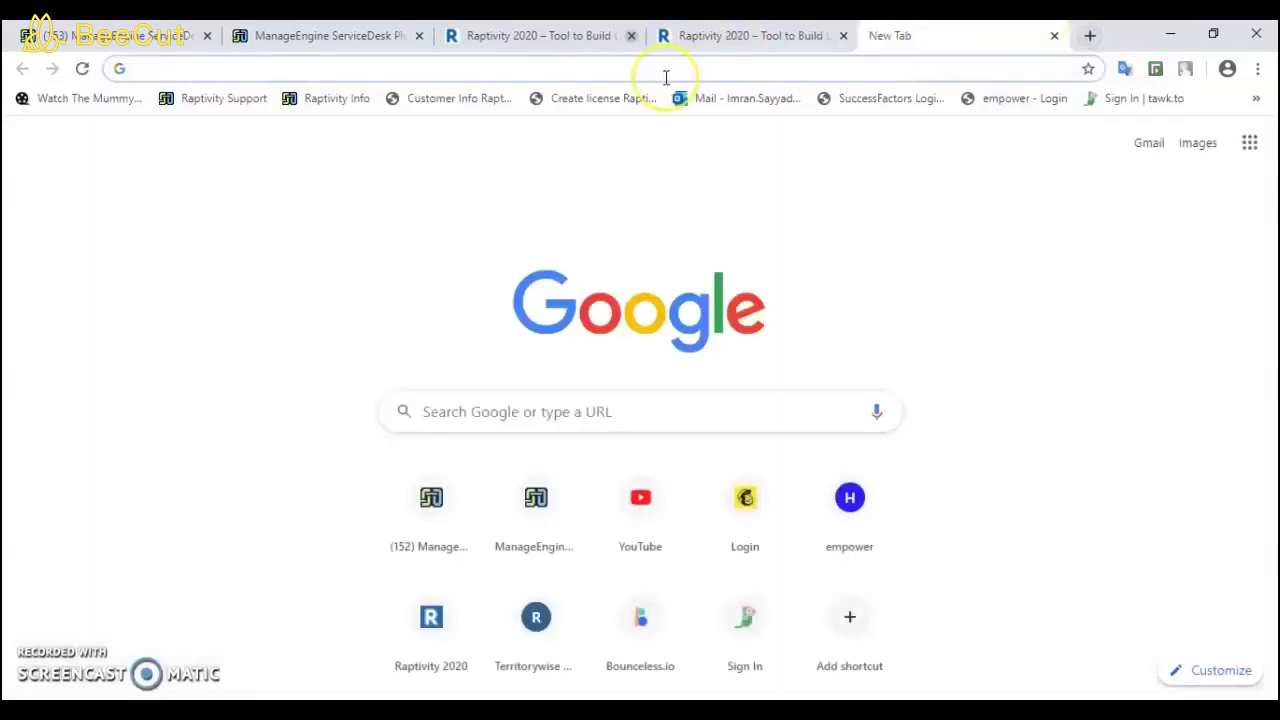
pyautogui.hotkey('ctrl', 'v')
pyautogui.press('Return')
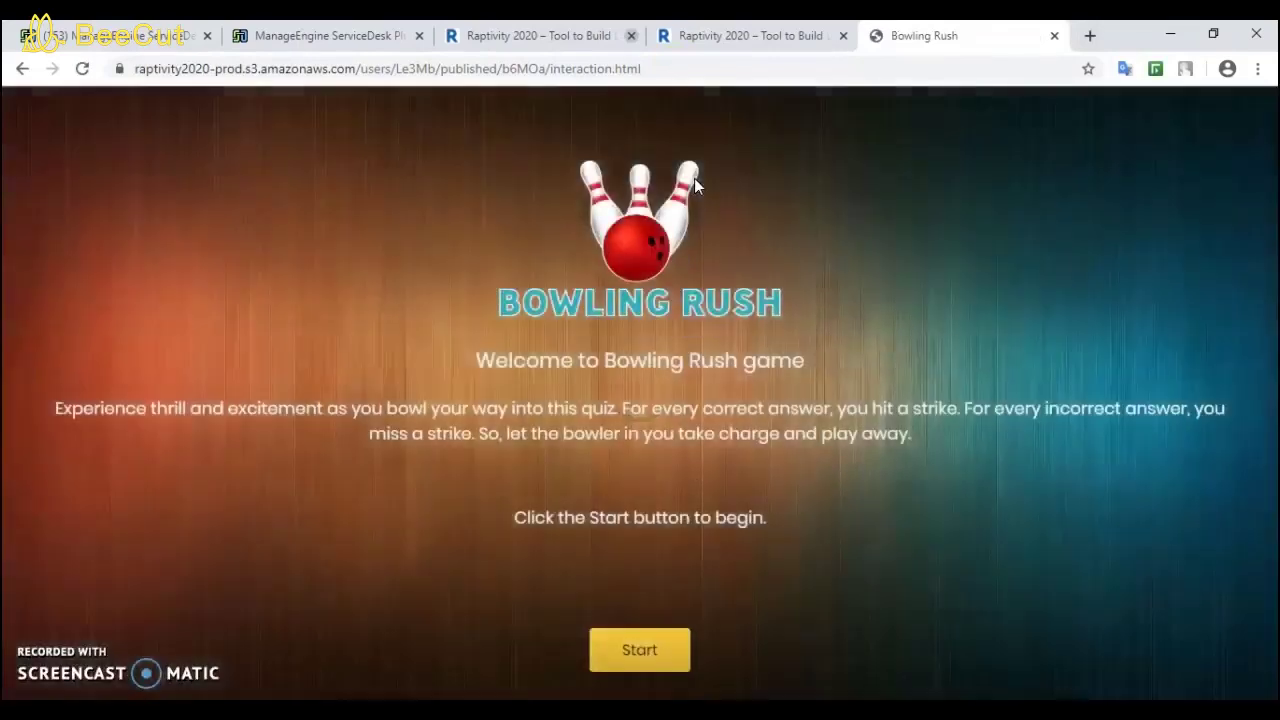
# Start the published game, submit "Bromine" for the liquid non-metal question and bowl the ball.
pyautogui.click(657, 640)
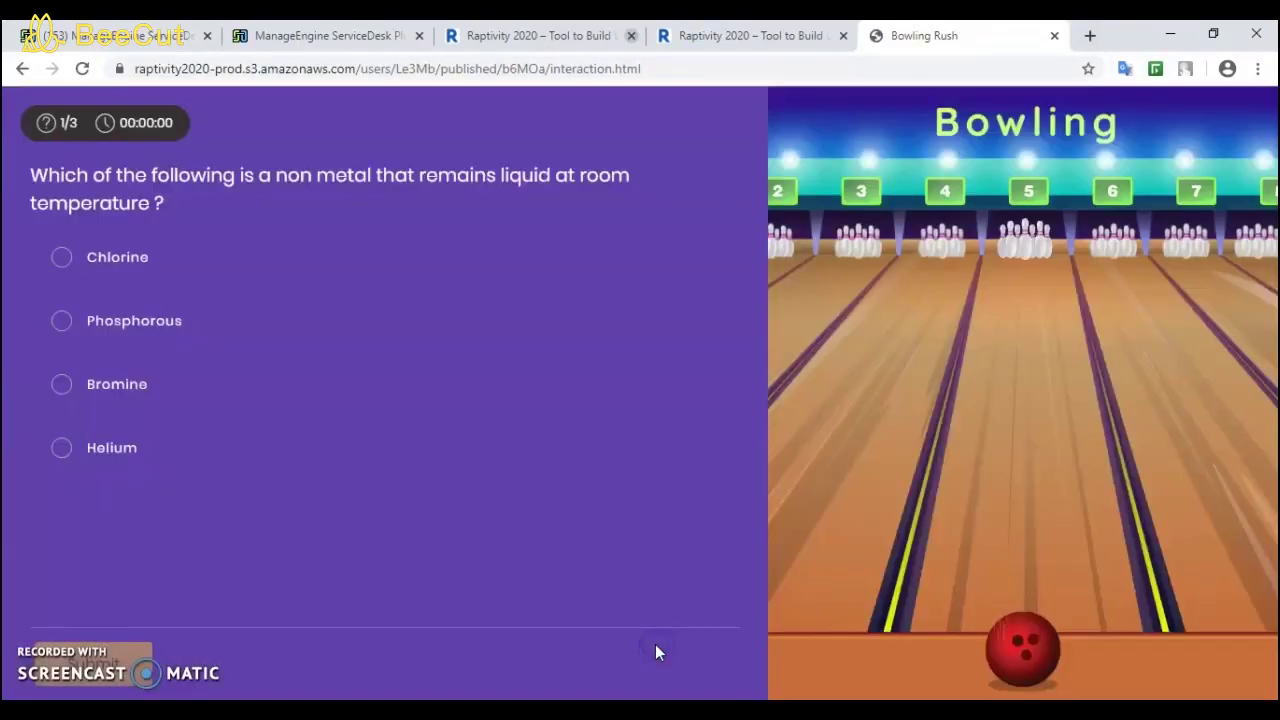
pyautogui.click(137, 391)
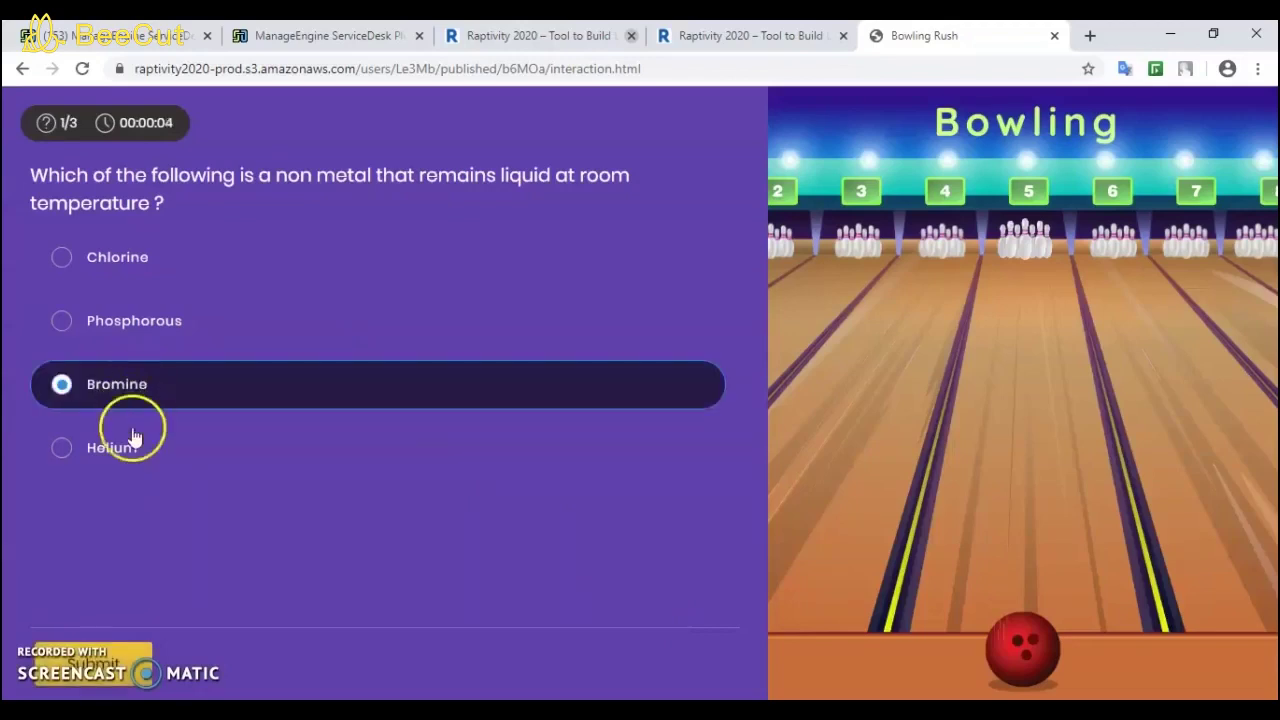
pyautogui.click(113, 668)
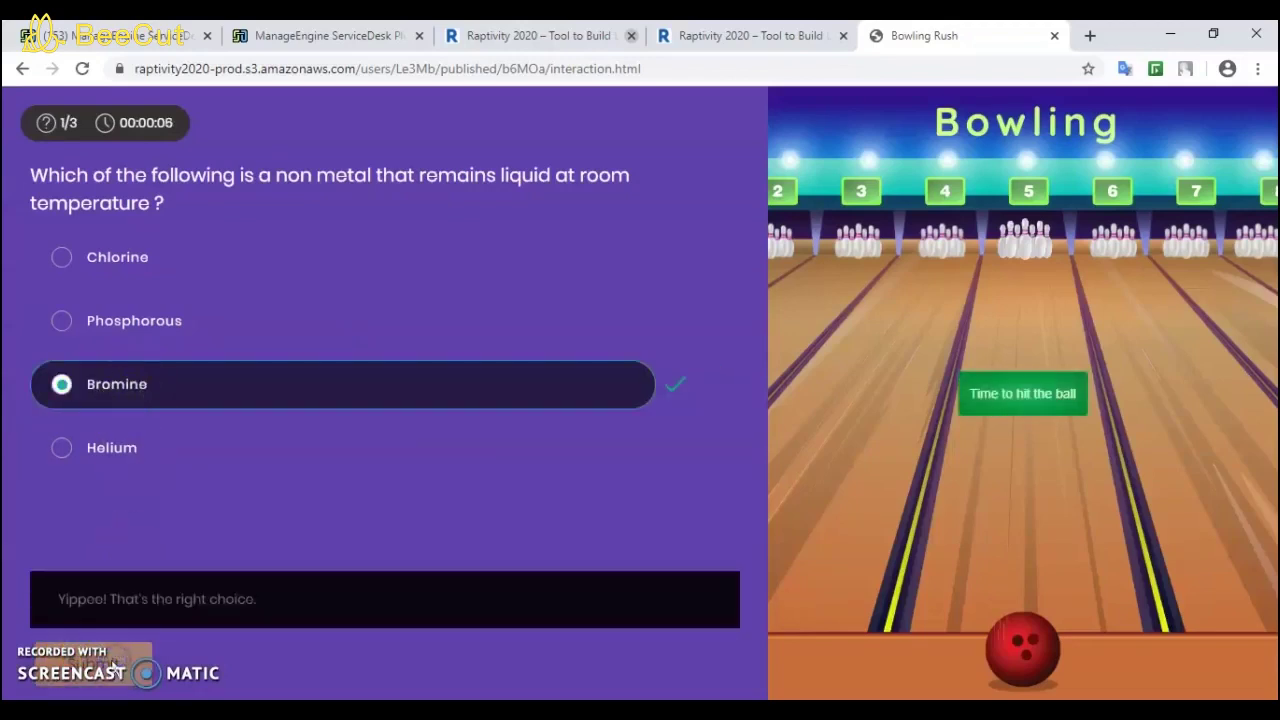
pyautogui.click(1030, 652)
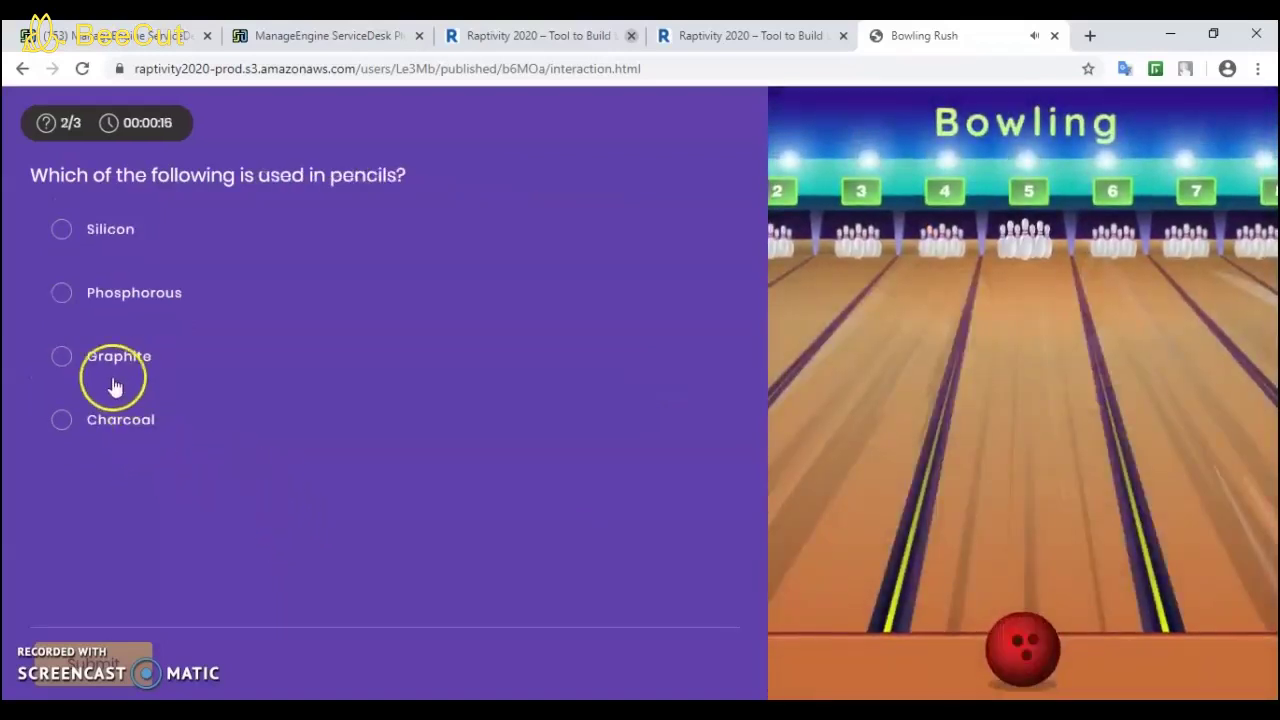
# Submit "Graphite" for the pencils question and "Decibel" for the sound amplitude question, bowling the ball after each answer.
pyautogui.click(58, 360)
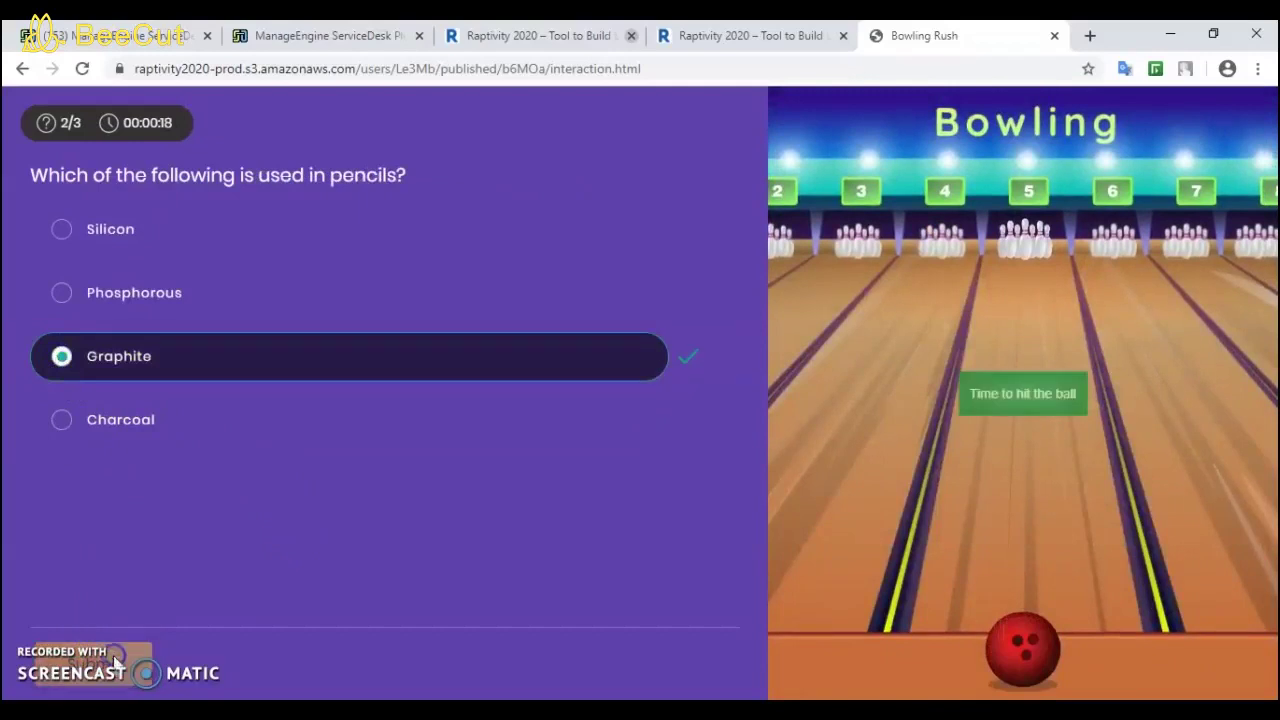
pyautogui.click(1036, 652)
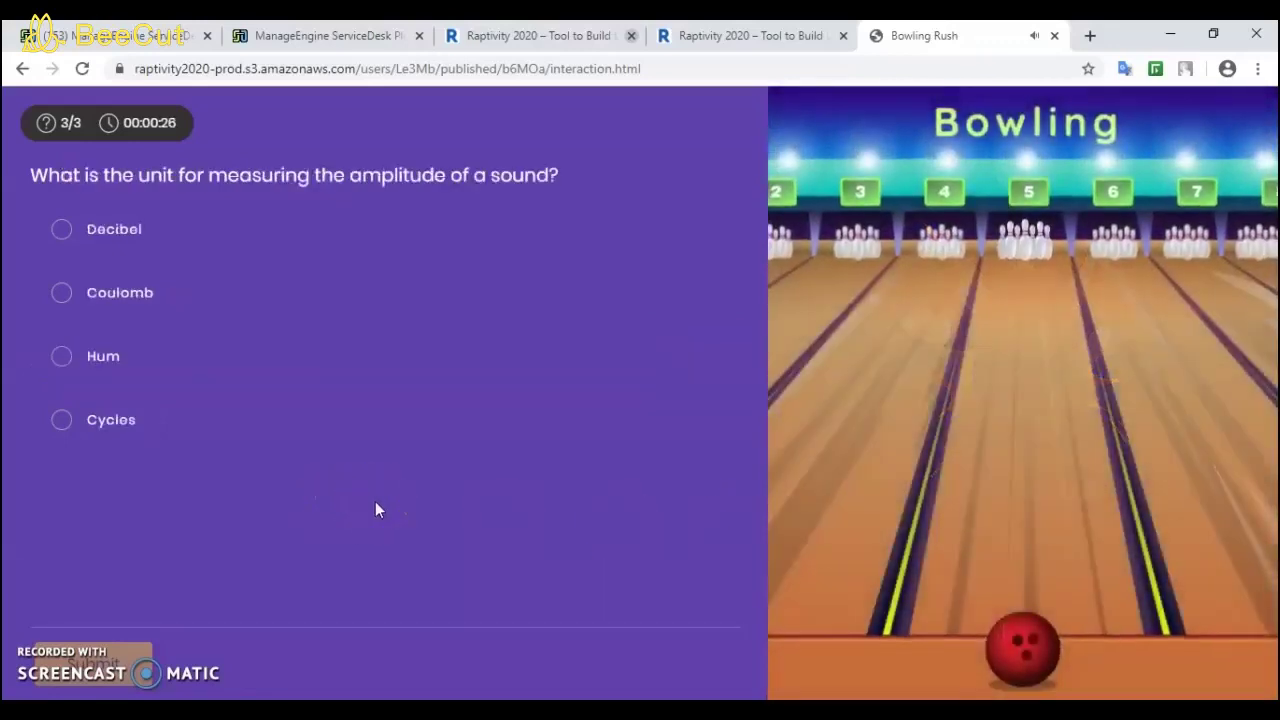
pyautogui.click(100, 235)
pyautogui.click(129, 655)
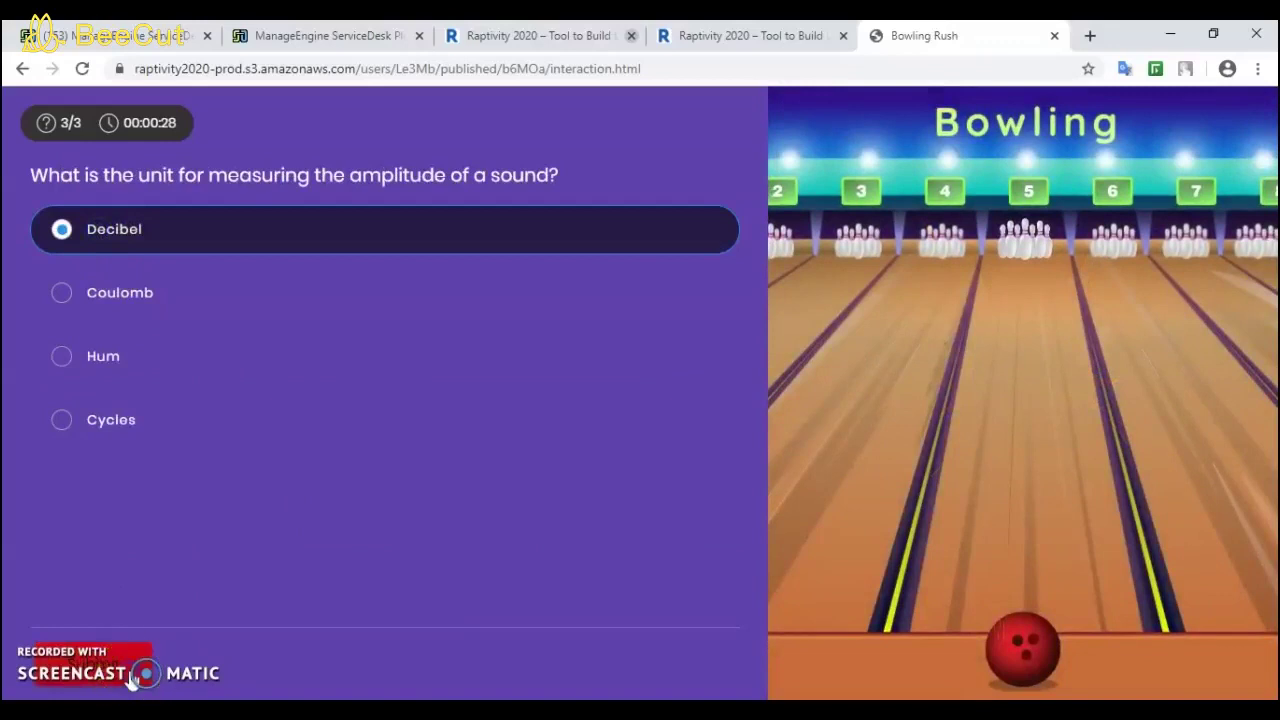
pyautogui.click(1019, 645)
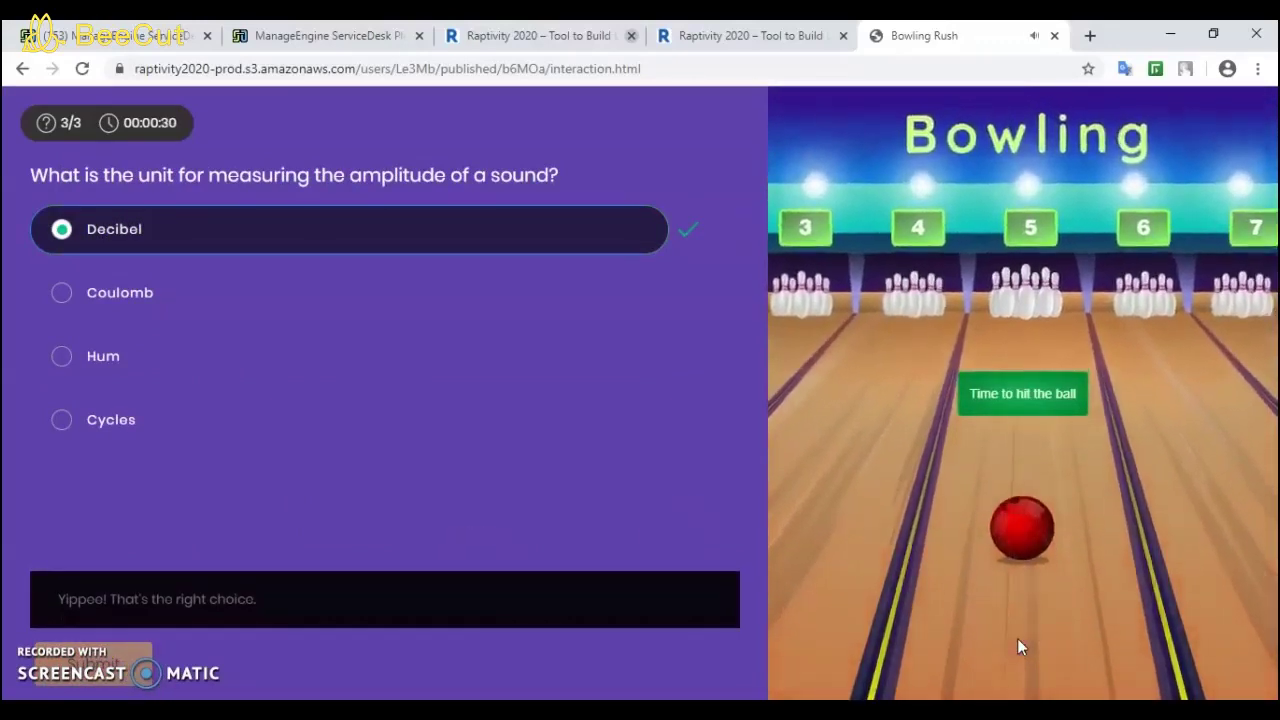